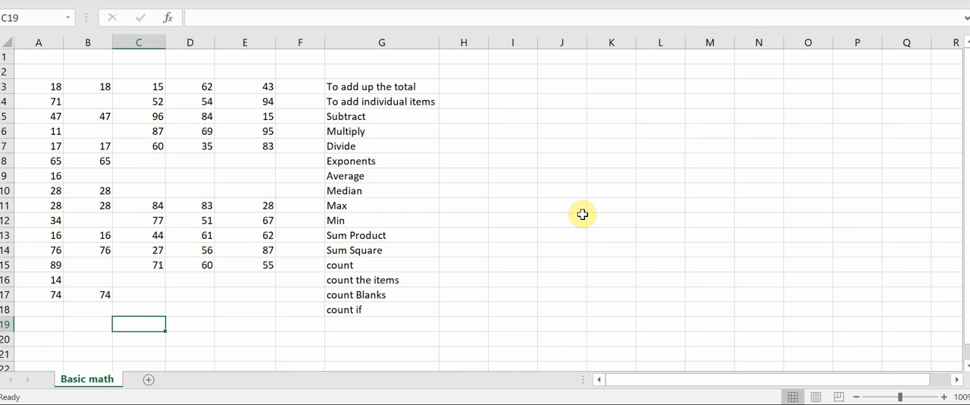
# Go through the operations listed in column G and highlight the numbers in A3:A17.
pyautogui.click(399, 88)
pyautogui.press('Down')
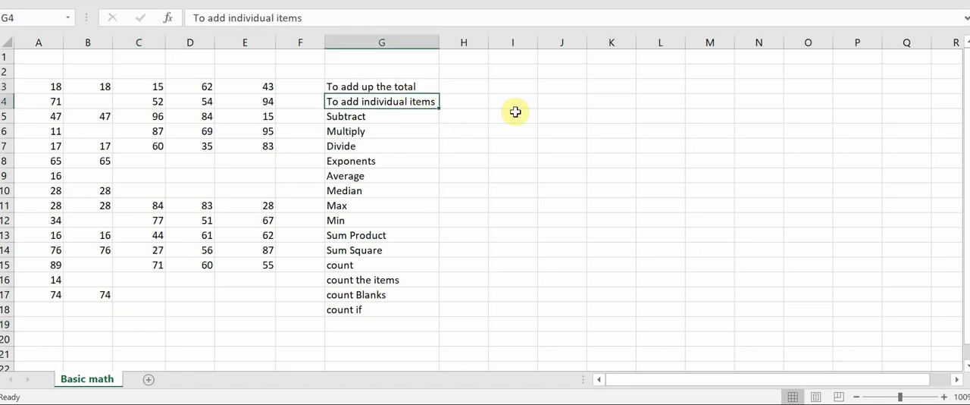
pyautogui.press('Down')
pyautogui.press('Down')
pyautogui.press('Down')
pyautogui.press('Down')
pyautogui.press('Down')
pyautogui.press('Down')
pyautogui.press('Down')
pyautogui.press('Down')
pyautogui.press('Down')
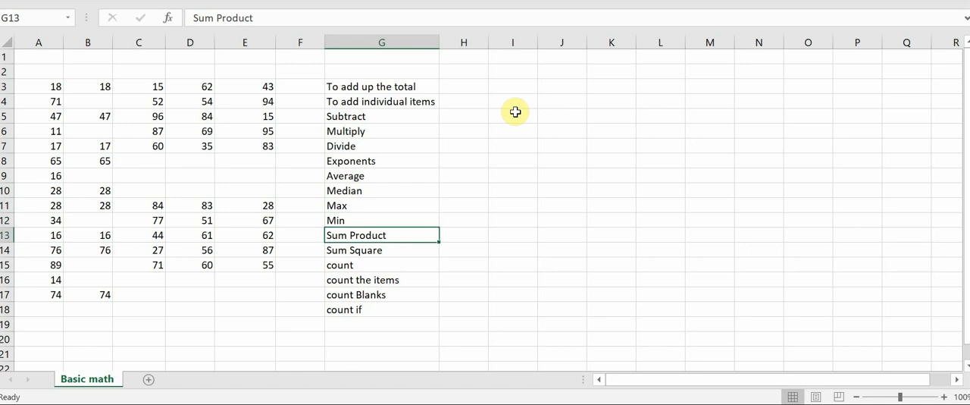
pyautogui.press('Left')
pyautogui.press('Left')
pyautogui.press('Left')
pyautogui.press('Left')
pyautogui.press('Left')
pyautogui.press('Left')
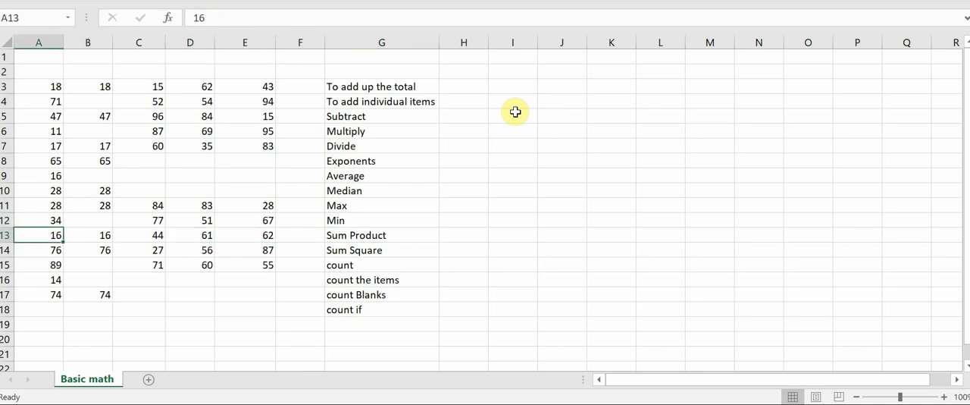
pyautogui.press('Up')
pyautogui.press('Up')
pyautogui.press('Up')
pyautogui.press('Up')
pyautogui.press('Up')
pyautogui.press('Up')
pyautogui.press('Up')
pyautogui.press('Up')
pyautogui.press('Up')
pyautogui.press('Up')
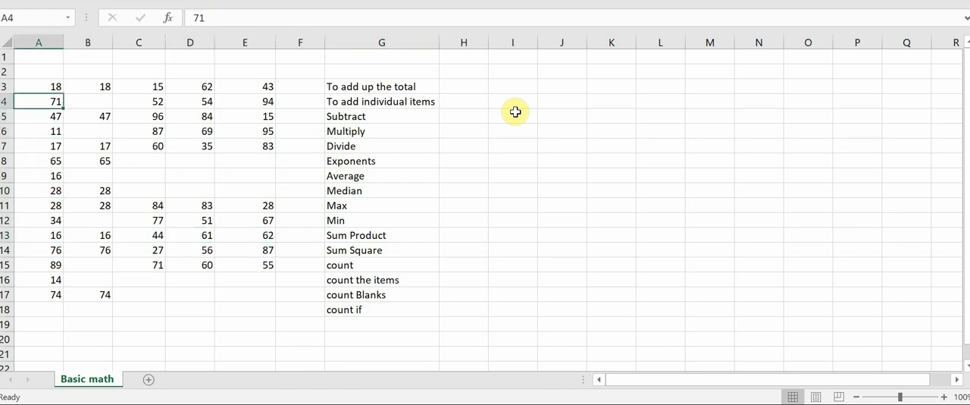
pyautogui.hotkey('shift', 'Down')
pyautogui.hotkey('shift', 'Down')
pyautogui.hotkey('shift', 'Down')
pyautogui.hotkey('shift', 'Down')
pyautogui.hotkey('shift', 'Down')
pyautogui.hotkey('shift', 'Down')
pyautogui.hotkey('shift', 'Down')
pyautogui.hotkey('shift', 'Down')
pyautogui.hotkey('shift', 'Down')
pyautogui.hotkey('shift', 'Down')
pyautogui.hotkey('shift', 'Down')
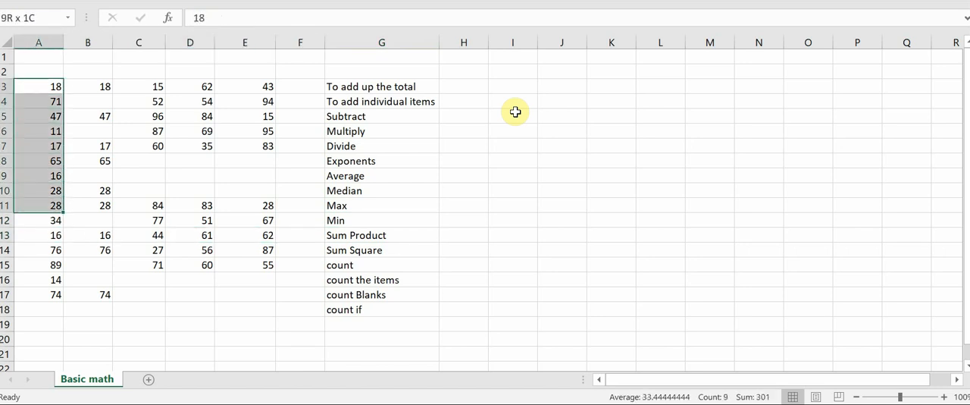
pyautogui.hotkey('shift', 'Down')
pyautogui.hotkey('shift', 'Down')
pyautogui.hotkey('shift', 'Down')
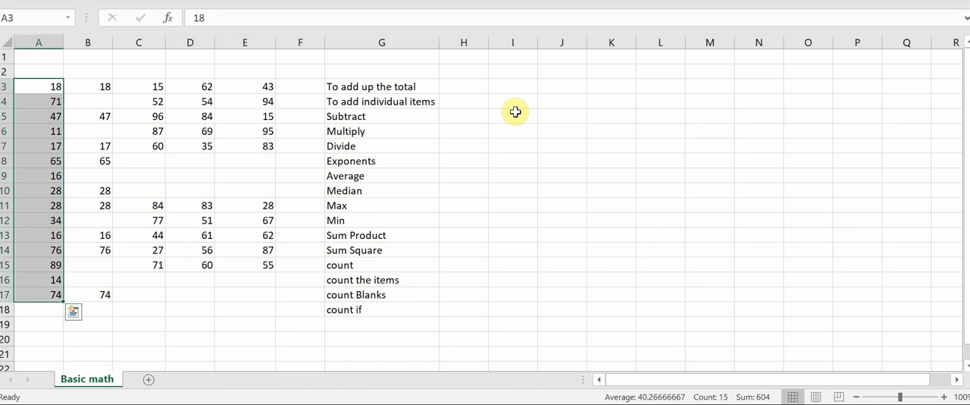
# Try out a SUM formula over A3:A17 in cell A18, and clear the cell again.
pyautogui.press('Up')
pyautogui.press('Down')
pyautogui.press('Down')
pyautogui.press('Down')
pyautogui.press('Down')
pyautogui.press('Down')
pyautogui.press('Down')
pyautogui.press('Down')
pyautogui.press('Down')
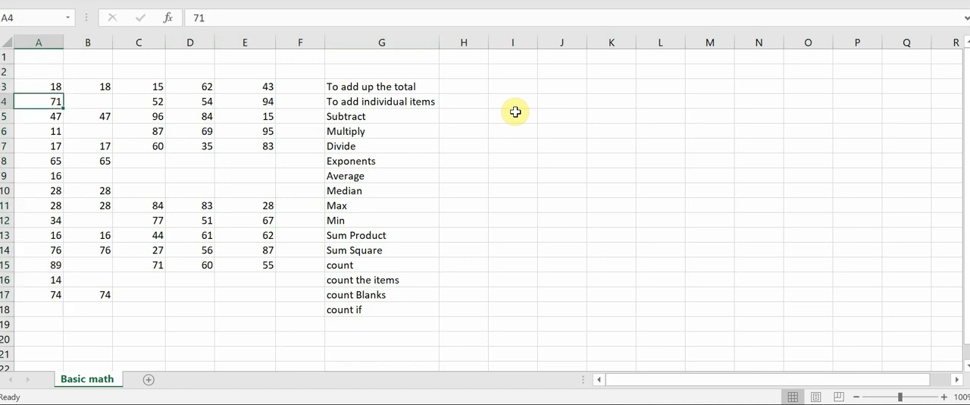
pyautogui.press('Down')
pyautogui.press('Down')
pyautogui.press('Down')
pyautogui.press('Down')
pyautogui.press('Down')
pyautogui.press('Down')
pyautogui.press('Down')
pyautogui.press('Down')
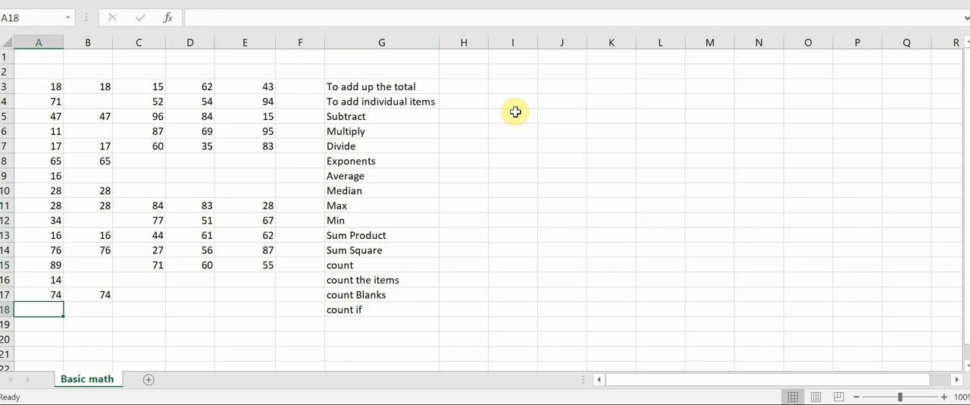
pyautogui.write('=sum')
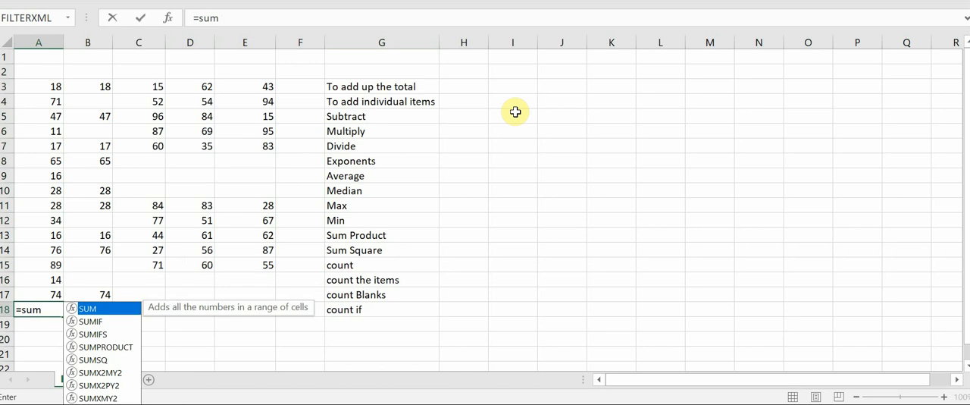
pyautogui.write('(')
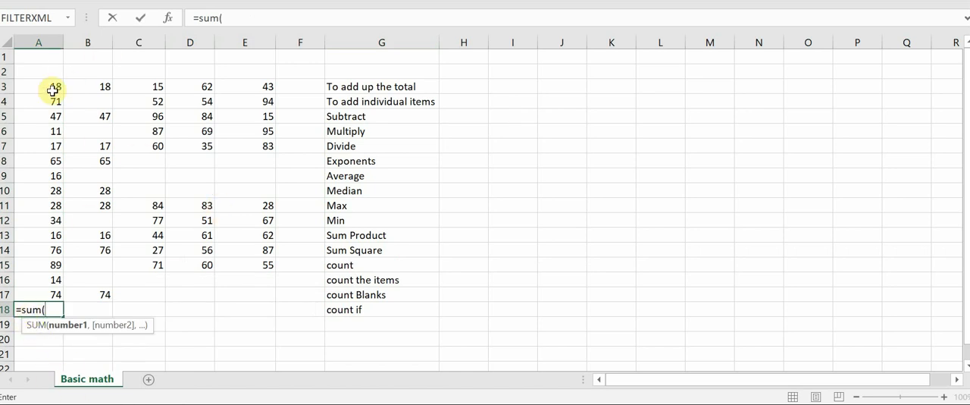
pyautogui.moveTo(51, 90); pyautogui.dragTo(47, 296)
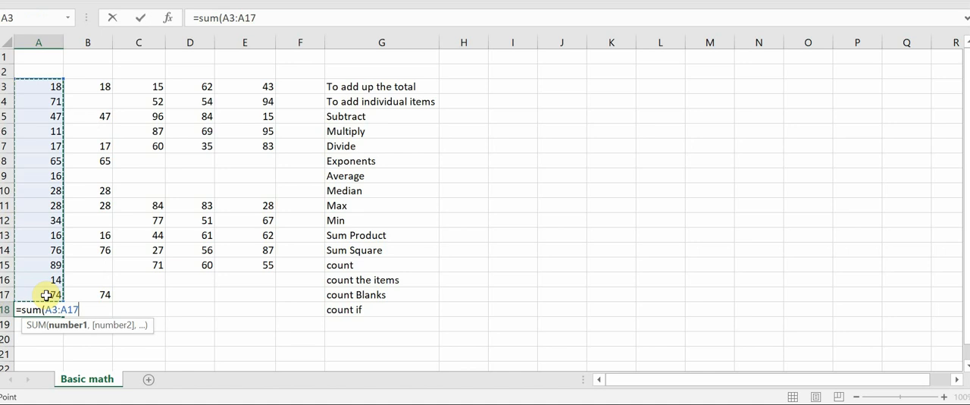
pyautogui.press('Return')
pyautogui.press('Up')
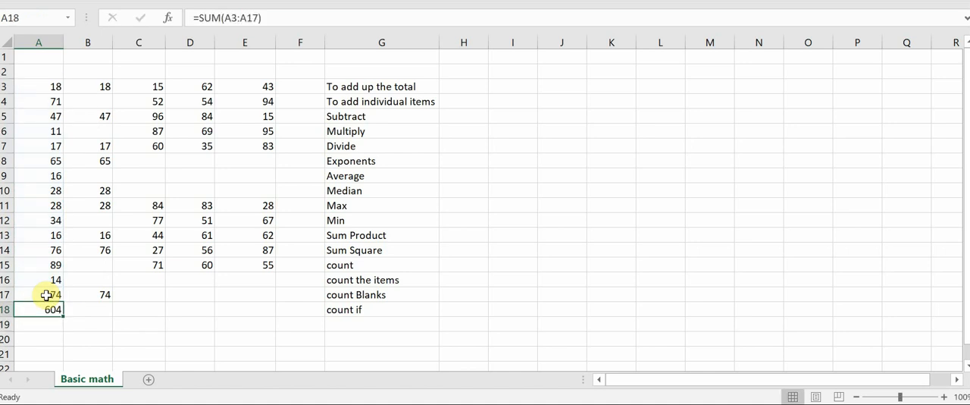
pyautogui.press('Delete')
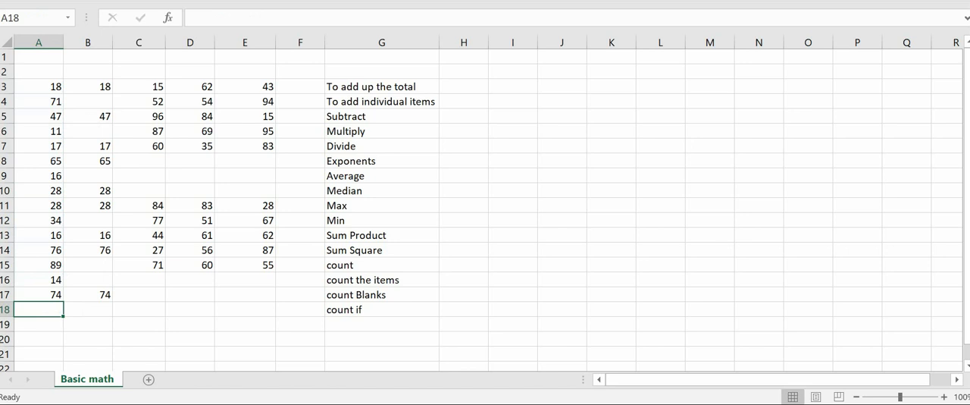
# Try out AutoSum for A3:A17 in cell A18, and delete the resulting formula.
pyautogui.hotkey('alt', '=')
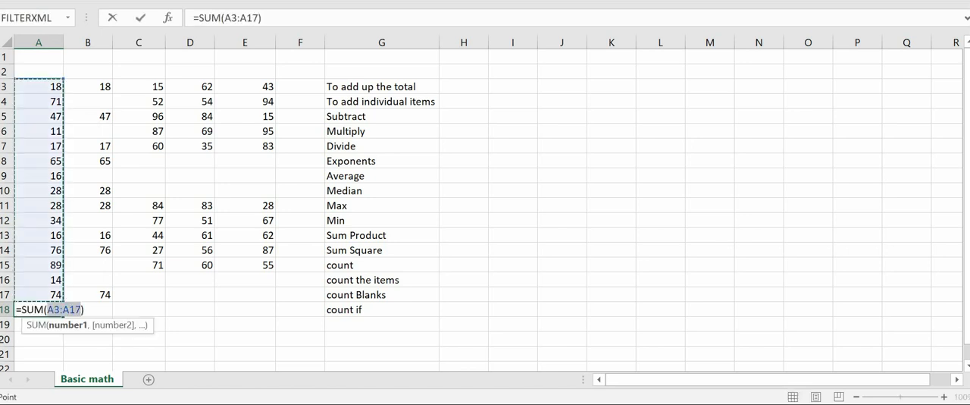
pyautogui.press('Escape')
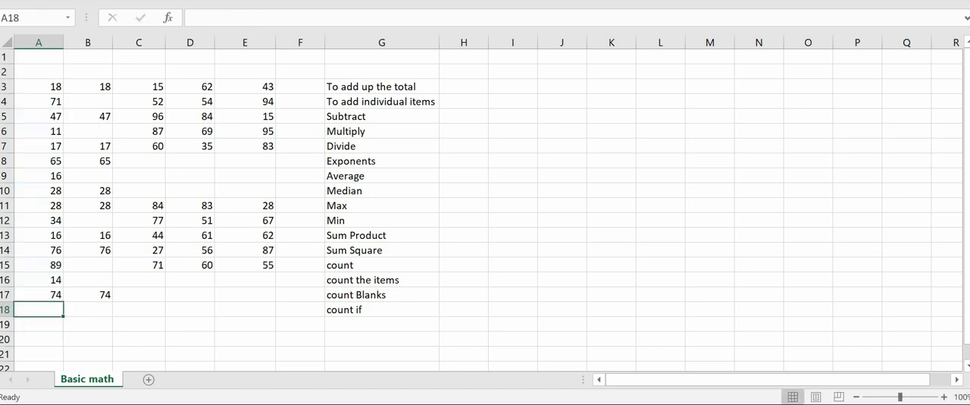
pyautogui.hotkey('alt', '=')
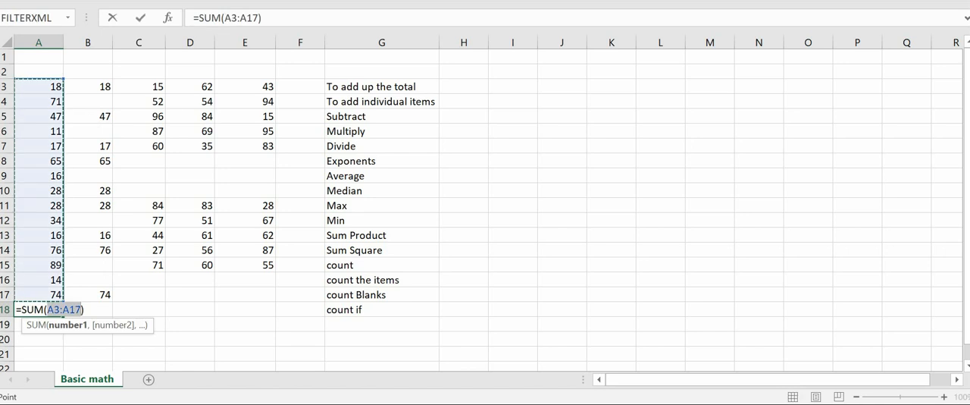
pyautogui.press('Return')
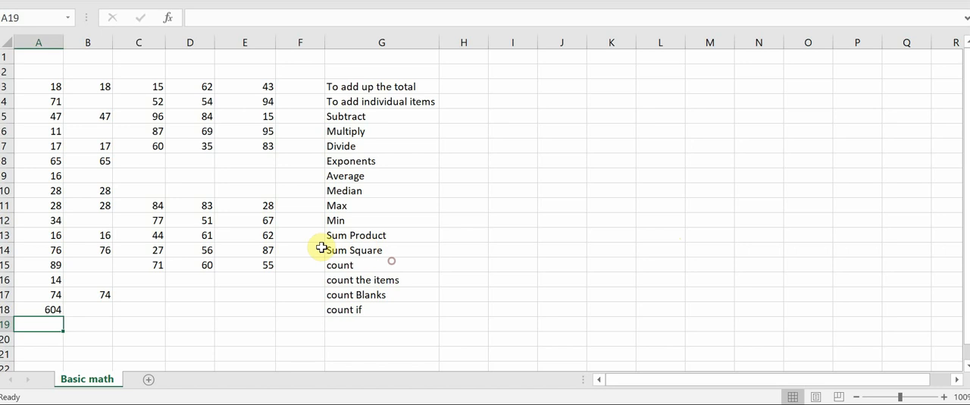
pyautogui.press('Up')
pyautogui.press('Delete')
# Dismiss the pop-up offer and total A3:A17 with a SUM formula in H3, beside "To add up the total".
pyautogui.press('Right')
pyautogui.press('Right')
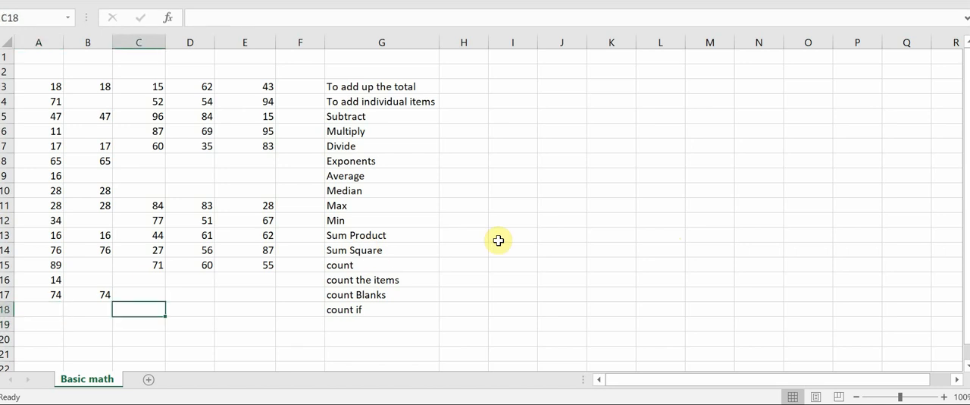
pyautogui.press('Up')
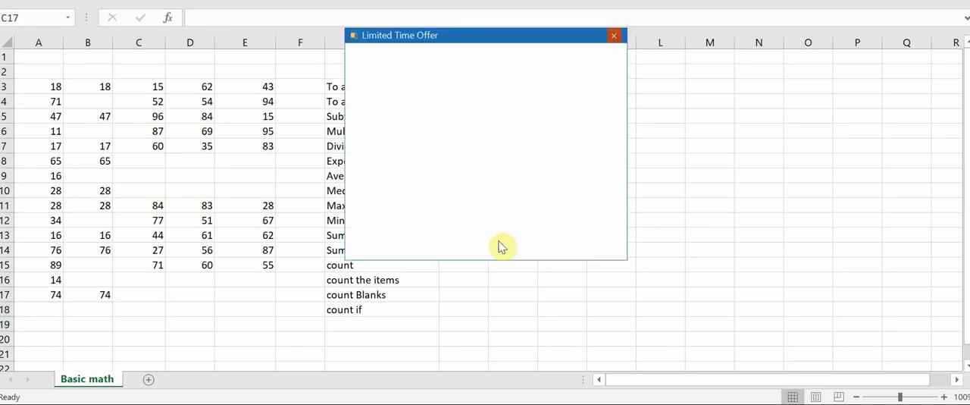
pyautogui.click(614, 35)
pyautogui.click(477, 82)
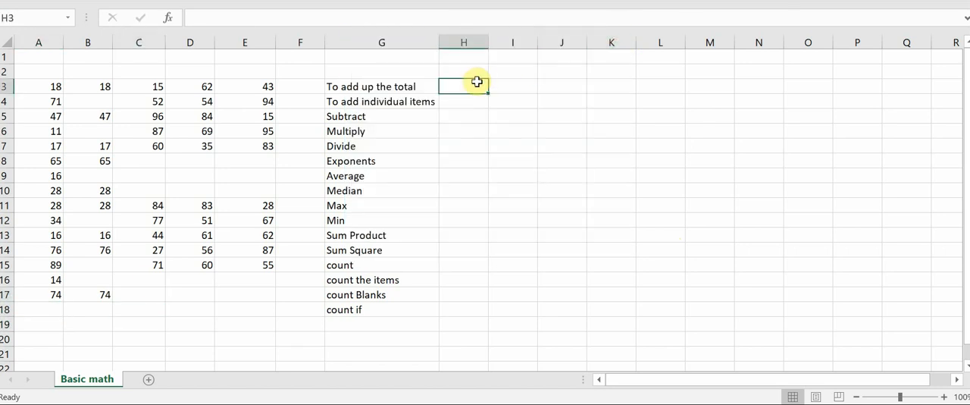
pyautogui.write('=sum')
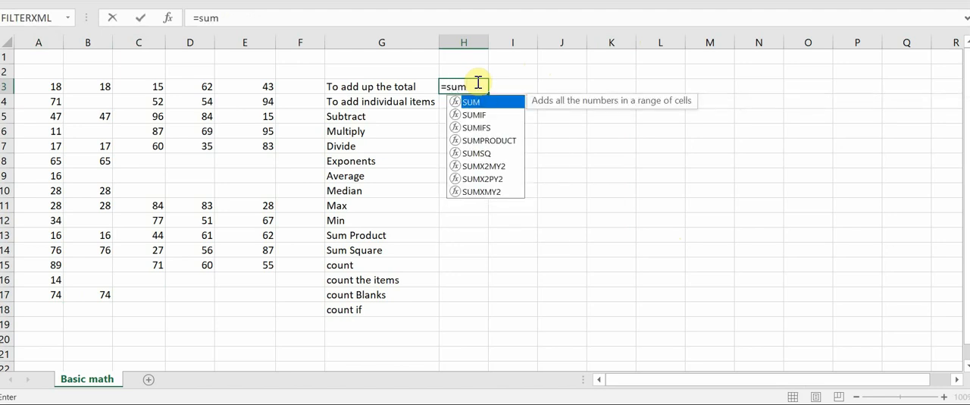
pyautogui.write('(')
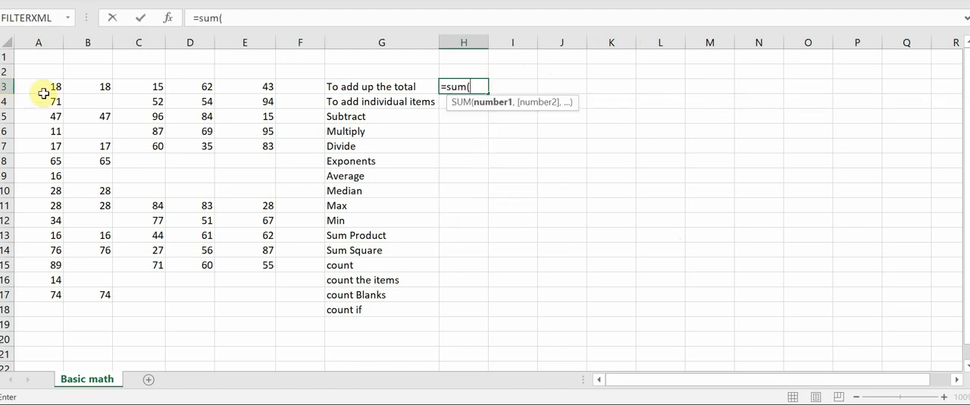
pyautogui.moveTo(41, 90); pyautogui.dragTo(36, 293)
pyautogui.write(')')
pyautogui.press('Return')
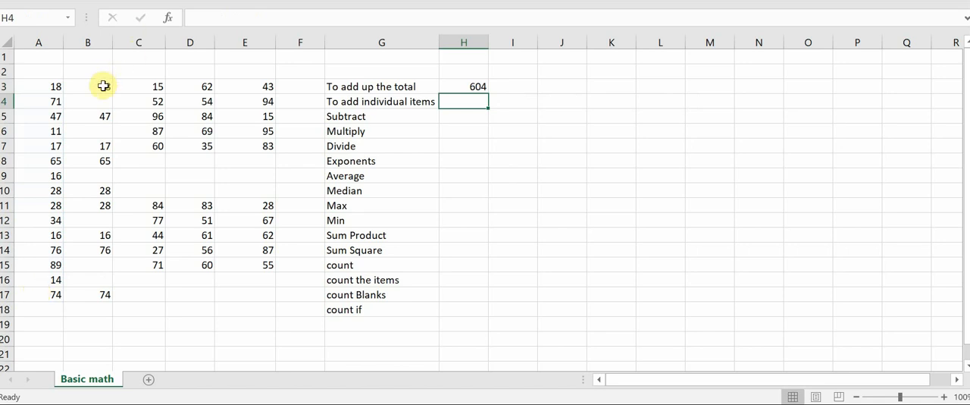
# Add column B's individual values in H4 with the formula =B3+B5+B7+B8+B10+B11+B13+B14+B17.
pyautogui.moveTo(103, 86); pyautogui.dragTo(99, 298)
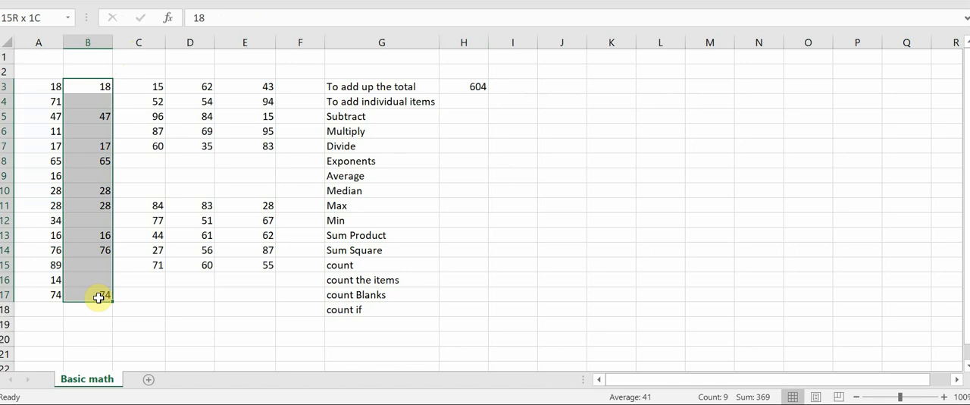
pyautogui.click(453, 101)
pyautogui.write('=')
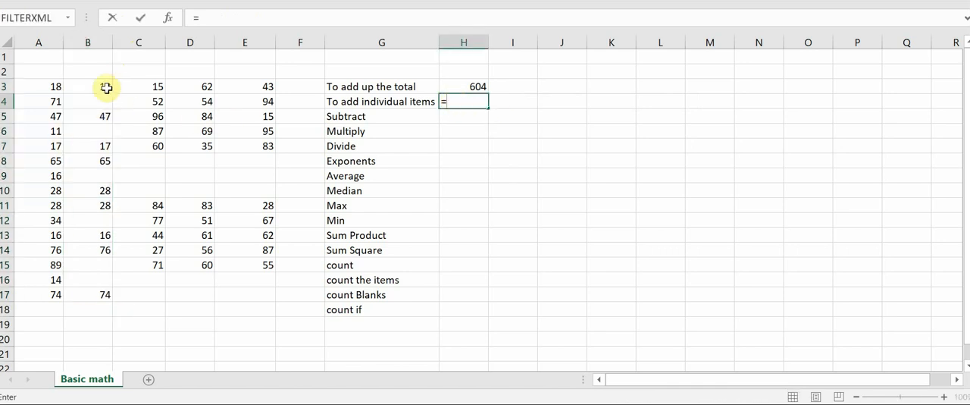
pyautogui.click(106, 88)
pyautogui.write('+')
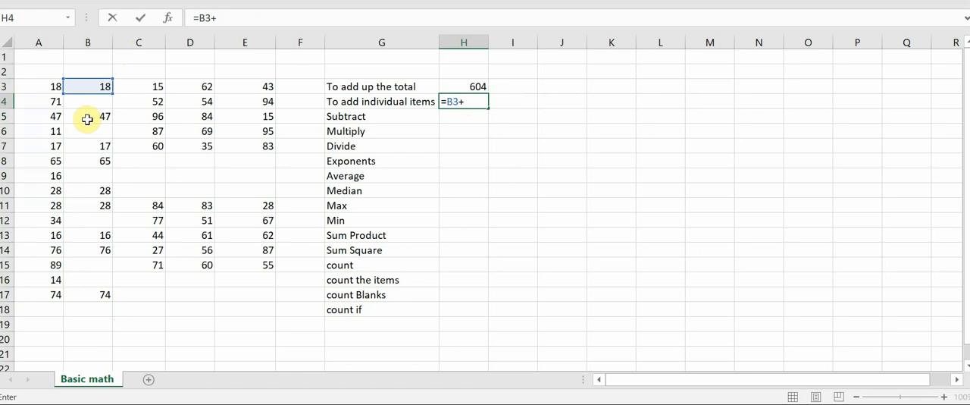
pyautogui.click(87, 119)
pyautogui.write('+')
pyautogui.click(102, 147)
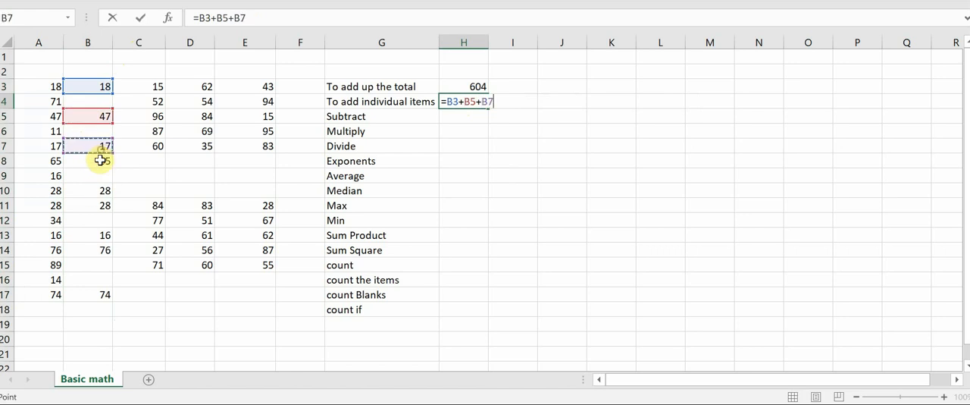
pyautogui.write('+')
pyautogui.click(100, 160)
pyautogui.write('+')
pyautogui.click(95, 190)
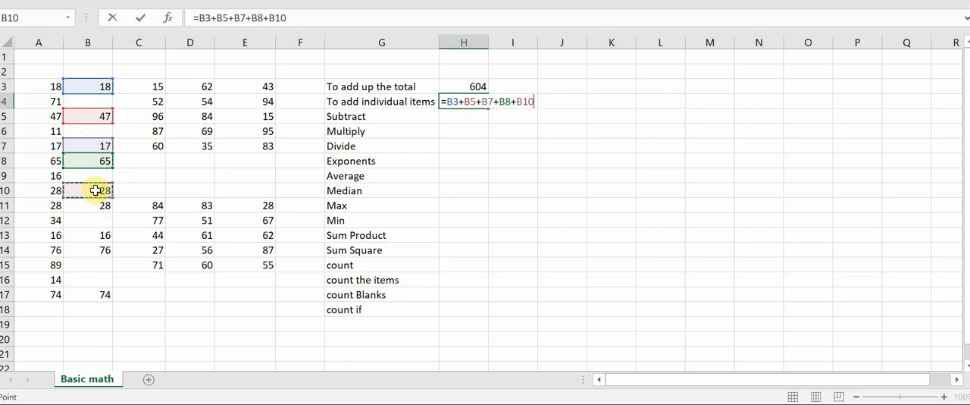
pyautogui.write('+')
pyautogui.click(101, 206)
pyautogui.write('+')
pyautogui.click(101, 236)
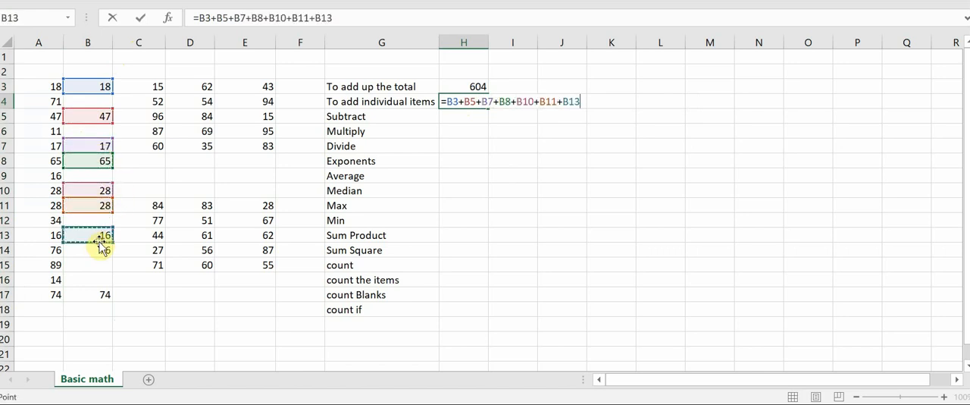
pyautogui.write('+')
pyautogui.click(100, 249)
pyautogui.write('+')
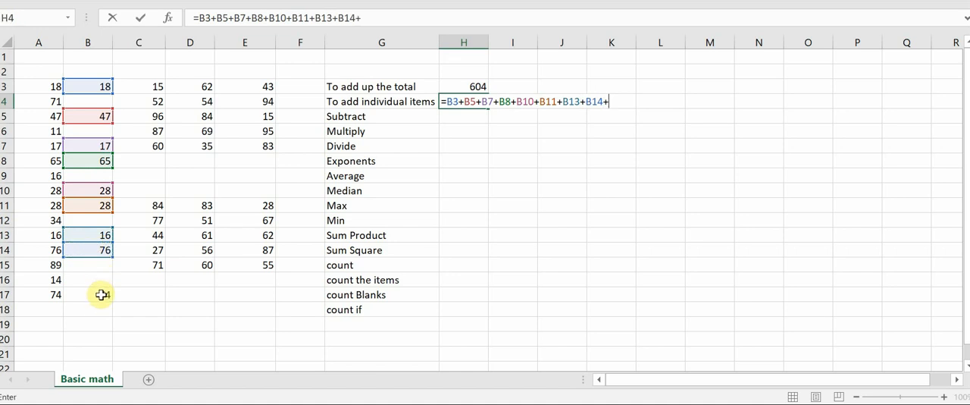
pyautogui.click(100, 295)
pyautogui.press('Return')
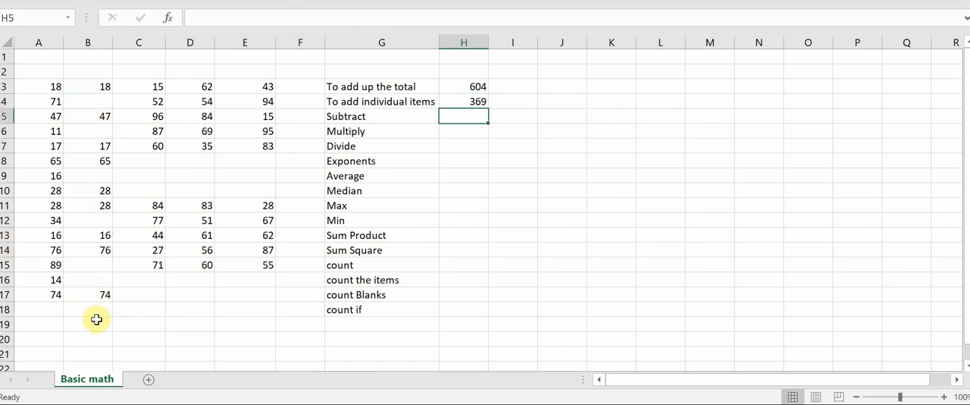
pyautogui.click(95, 319)
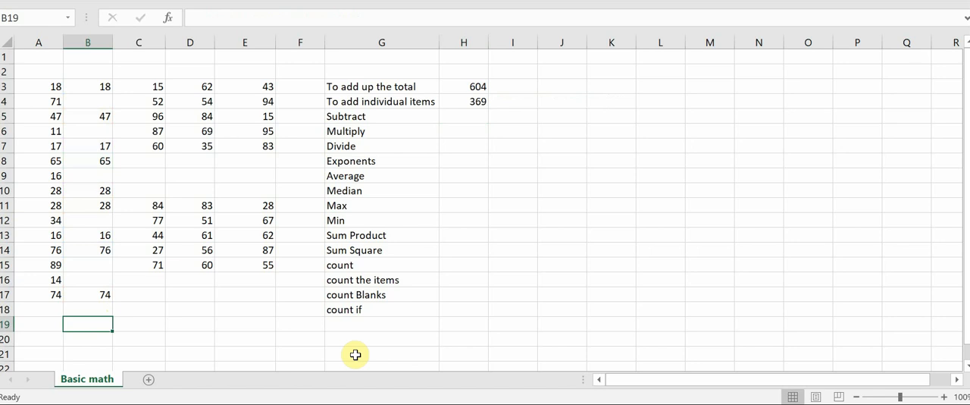
pyautogui.hotkey('alt', '=')
pyautogui.press('Escape')
pyautogui.press('Up')
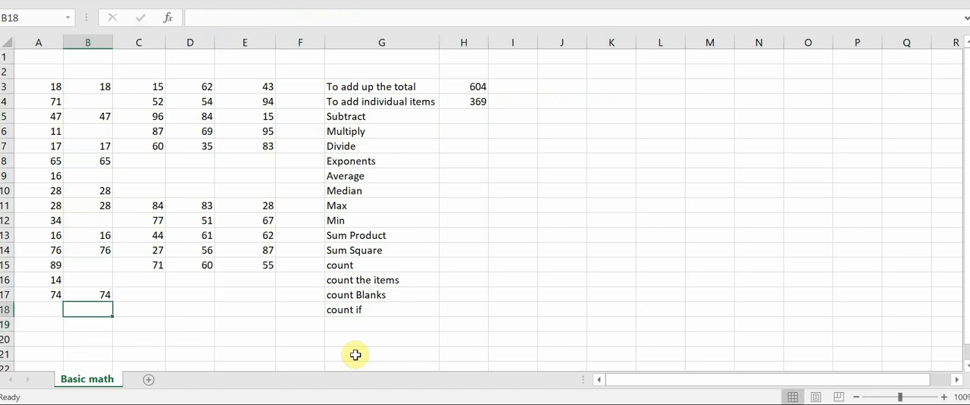
pyautogui.hotkey('alt', '=')
pyautogui.press('Escape')
# Examine the values and blank cells in column B, going upward from row 17.
pyautogui.press('Up')
pyautogui.press('Up')
pyautogui.press('Up')
pyautogui.press('Down')
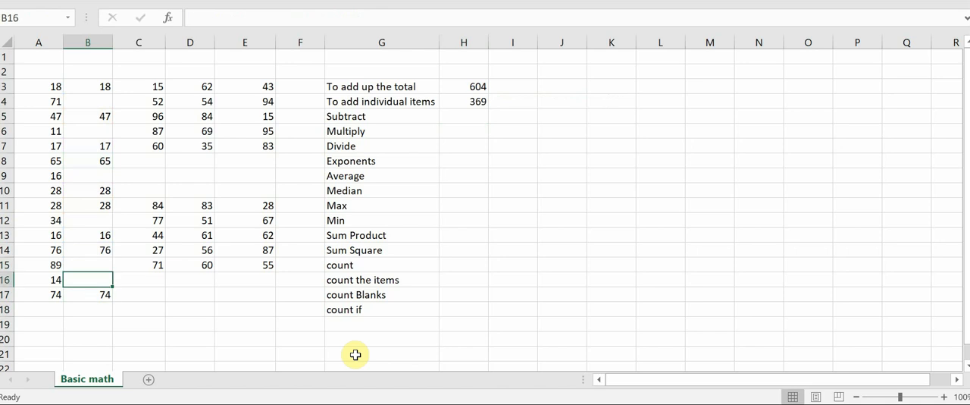
pyautogui.press('Up')
pyautogui.press('Up')
# Examine the entries and gaps in column B down to row 17, and go back up to row 4.
pyautogui.press('Up')
pyautogui.press('Up')
pyautogui.press('Up')
pyautogui.press('Up')
pyautogui.press('Up')
pyautogui.press('Up')
pyautogui.press('Up')
pyautogui.press('Up')
pyautogui.press('Down')
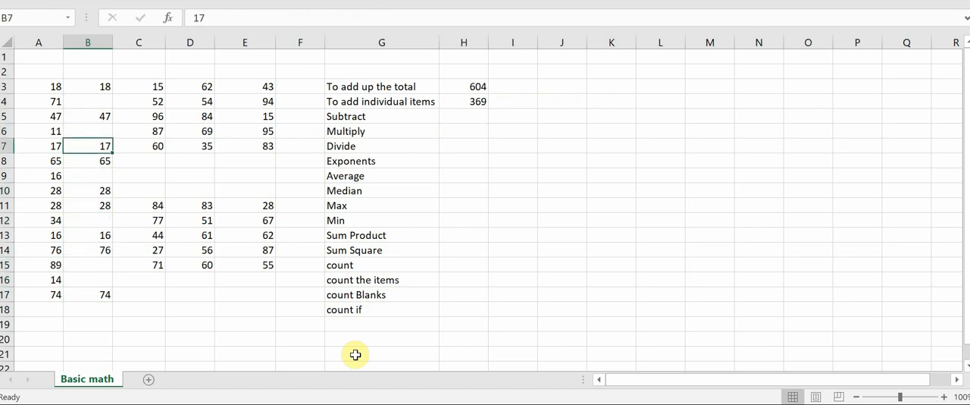
pyautogui.press('Down')
pyautogui.press('Down')
pyautogui.press('Down')
pyautogui.press('Down')
pyautogui.press('Down')
pyautogui.press('Down')
pyautogui.press('Down')
pyautogui.press('Down')
pyautogui.press('Down')
pyautogui.press('Down')
pyautogui.press('Down')
pyautogui.press('Up')
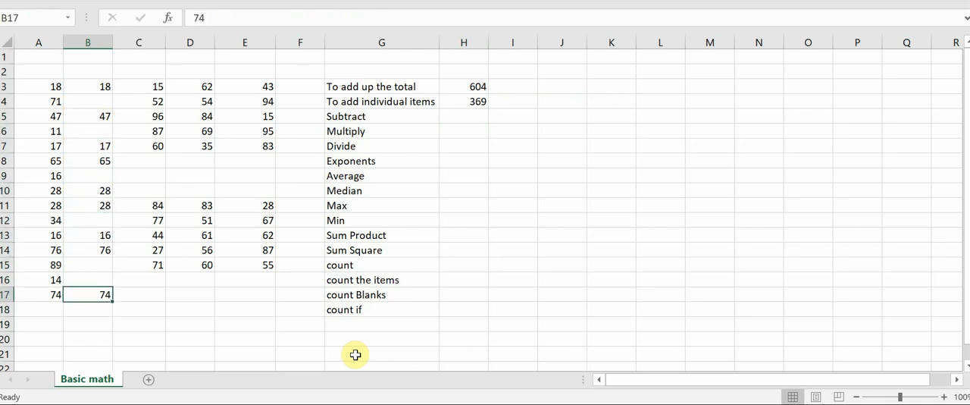
pyautogui.press('Up')
pyautogui.press('Up')
pyautogui.press('Up')
pyautogui.press('Up')
pyautogui.press('Up')
pyautogui.press('Up')
pyautogui.press('Up')
pyautogui.press('Up')
pyautogui.press('Up')
pyautogui.press('Up')
pyautogui.press('Up')
pyautogui.press('Up')
pyautogui.press('Up')
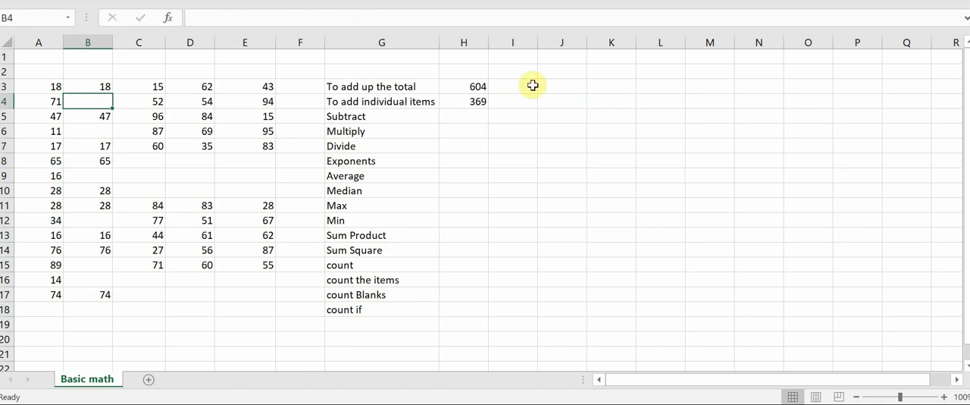
# Subtract A3 from A4 with the formula =A4-A3 in H5, beside "Subtract".
pyautogui.click(458, 119)
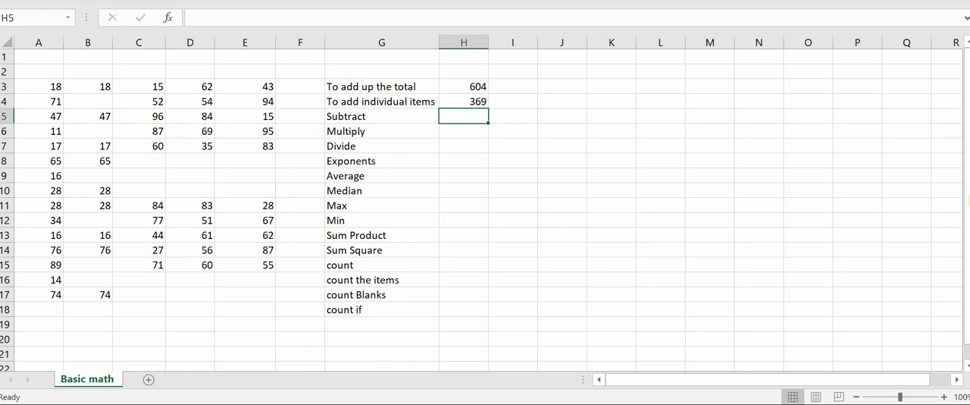
pyautogui.write('=')
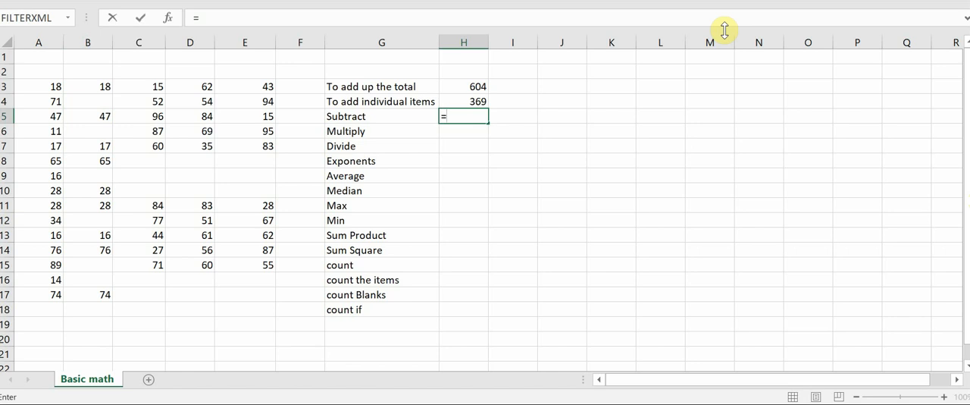
pyautogui.click(40, 105)
pyautogui.write('-')
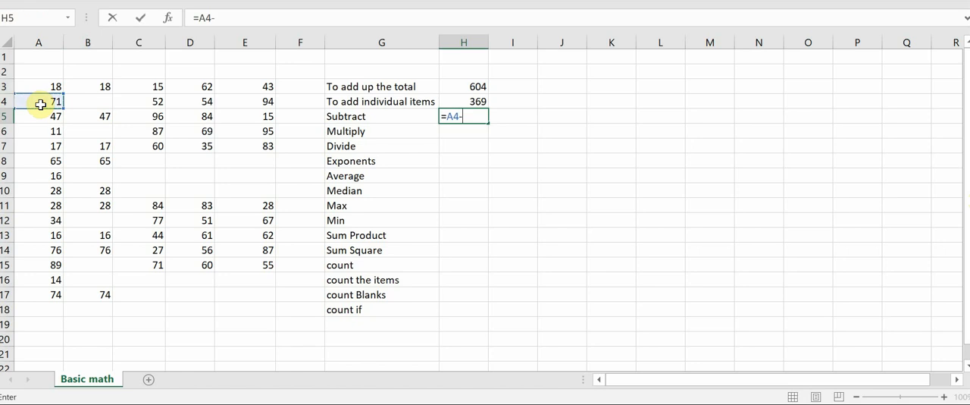
pyautogui.click(39, 82)
pyautogui.press('Return')
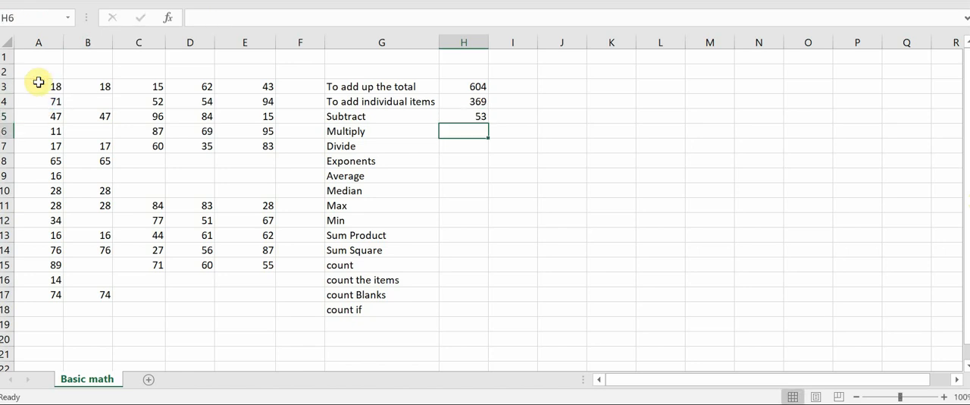
# Try out the multiplication formula =B3*A3 in H6, and undo the entry.
pyautogui.write('=')
pyautogui.click(103, 83)
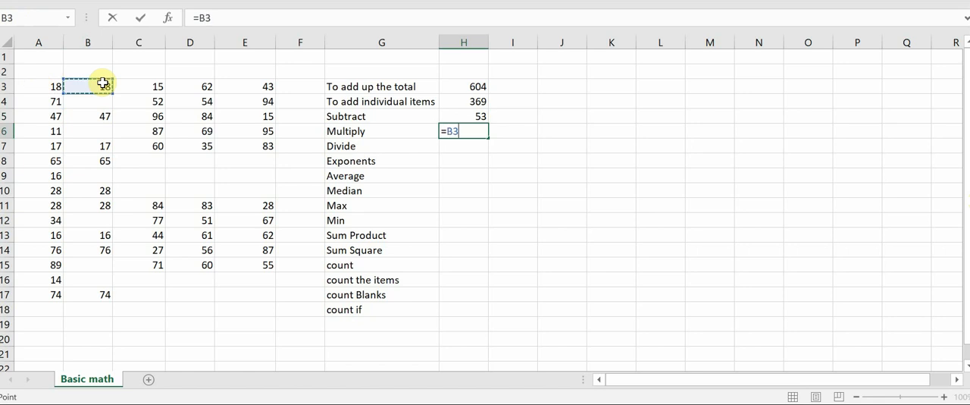
pyautogui.write('*')
pyautogui.click(35, 87)
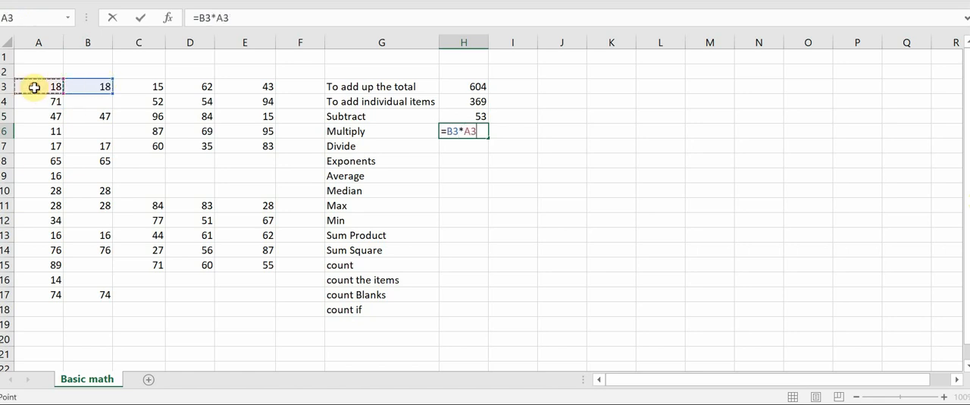
pyautogui.press('Return')
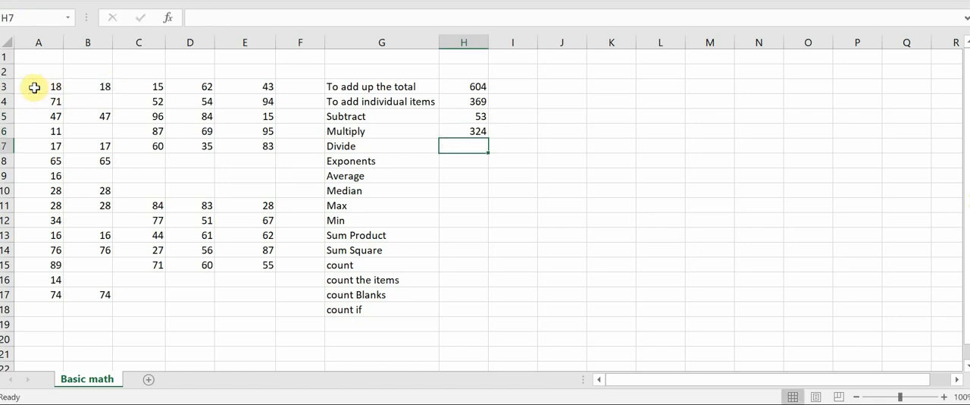
pyautogui.hotkey('ctrl', 'z')
# Multiply A3 by B3 with the formula =A3*B3 in H6, beside "Multiply", declining the suggested formula correction.
pyautogui.write('=')
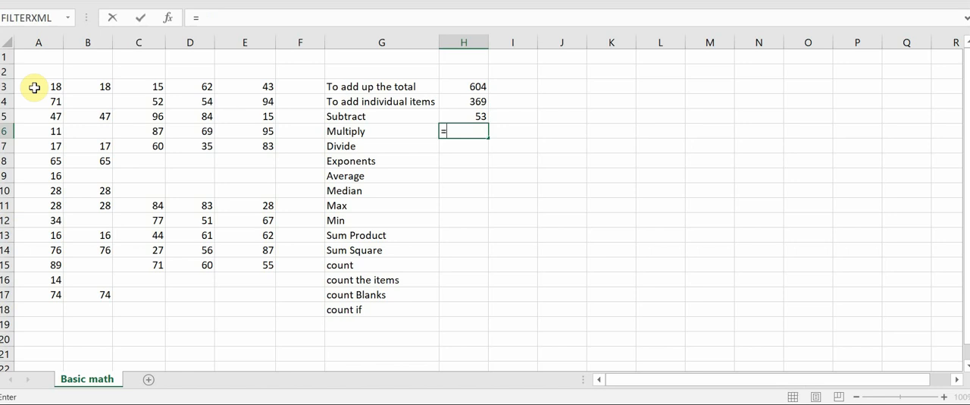
pyautogui.click(34, 87)
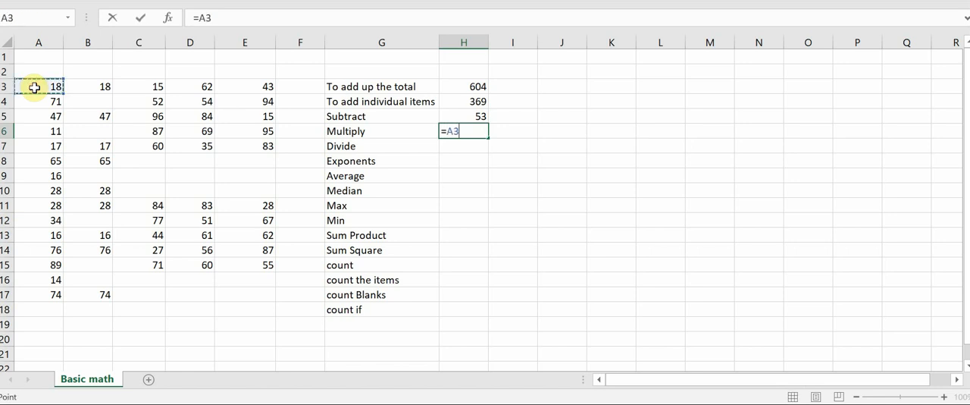
pyautogui.write('*')
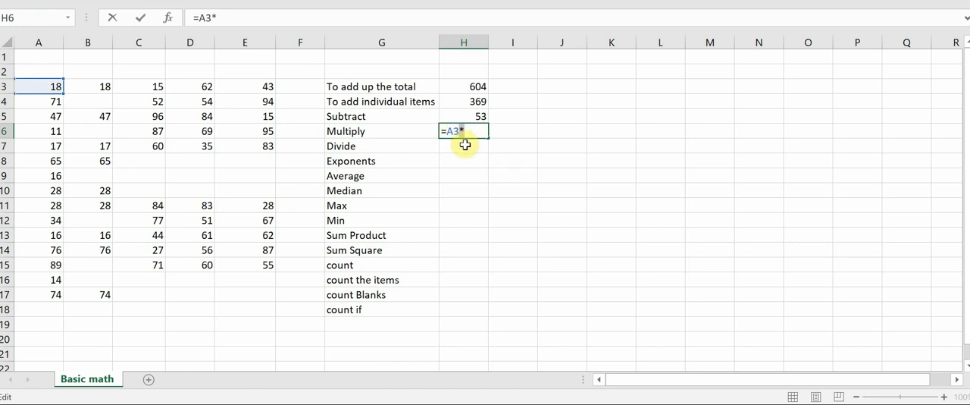
pyautogui.press('Return')
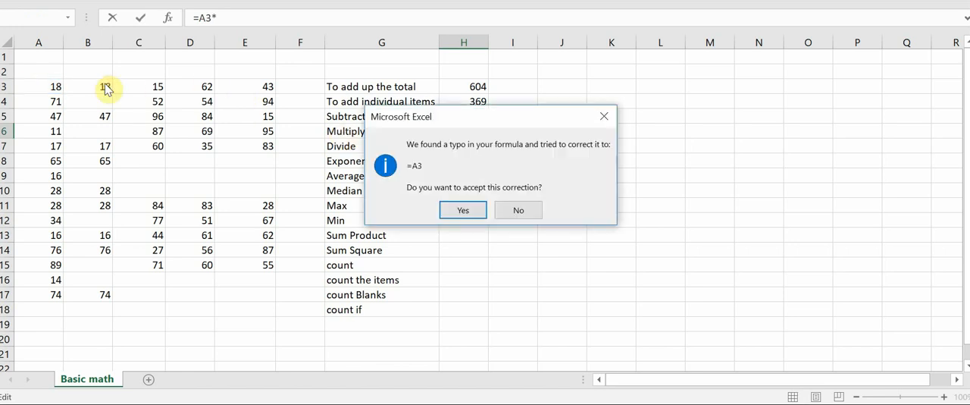
pyautogui.press('Escape')
pyautogui.press('Return')
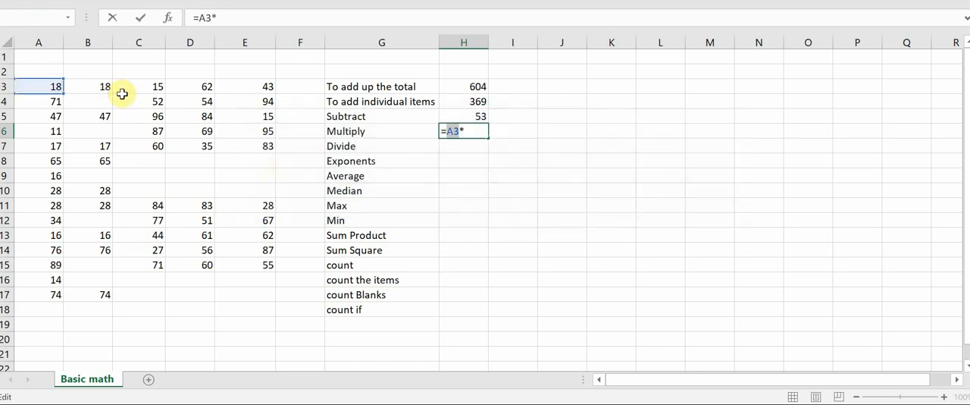
pyautogui.click(476, 131)
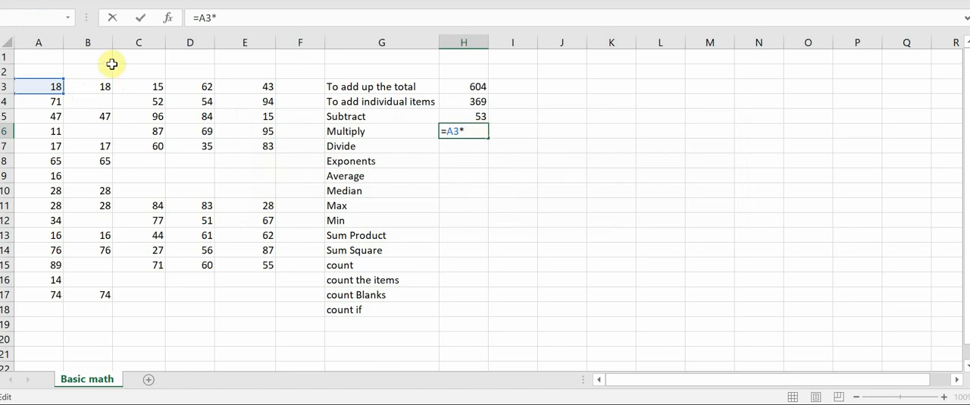
pyautogui.click(97, 88)
pyautogui.press('Return')
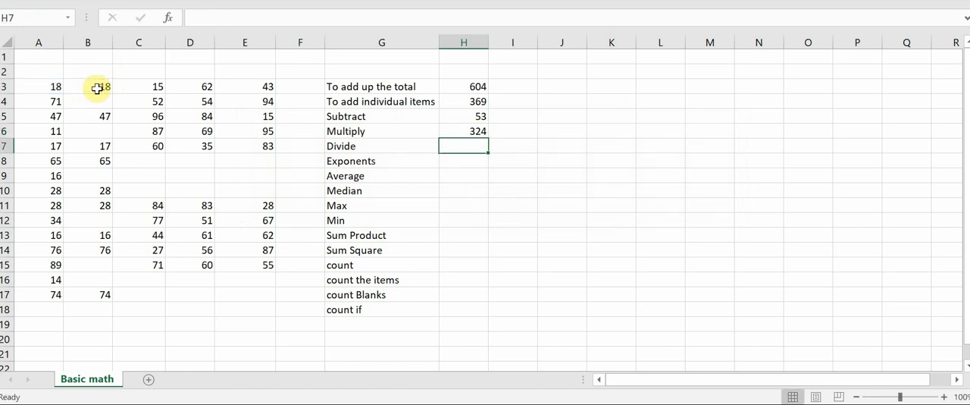
# Divide A4 by A3 with the formula =A4/A3 in H7, beside "Divide".
pyautogui.write('=')
pyautogui.click(44, 100)
pyautogui.write('/')
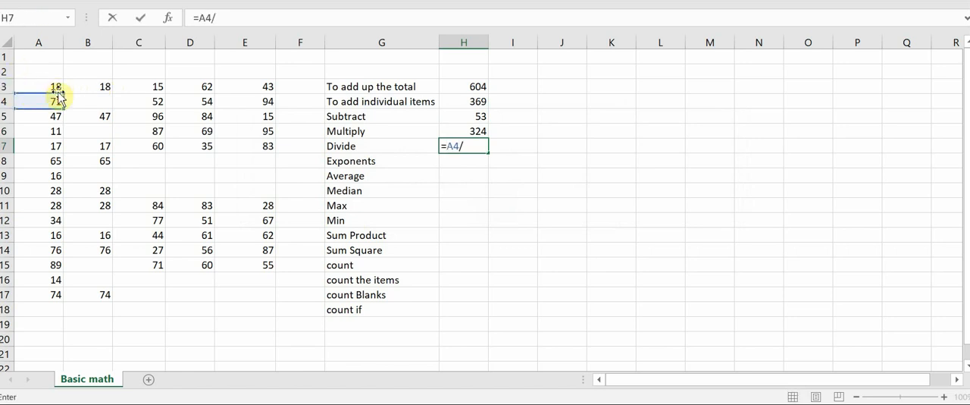
pyautogui.click(50, 88)
pyautogui.press('Return')
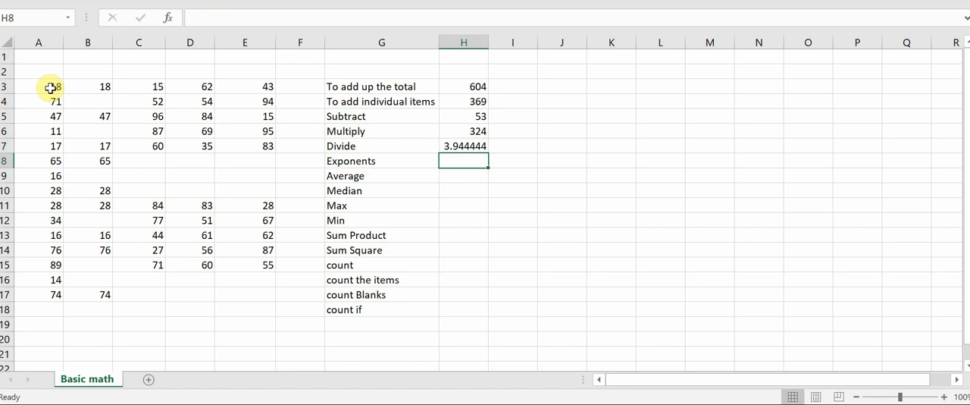
pyautogui.click(618, 103)
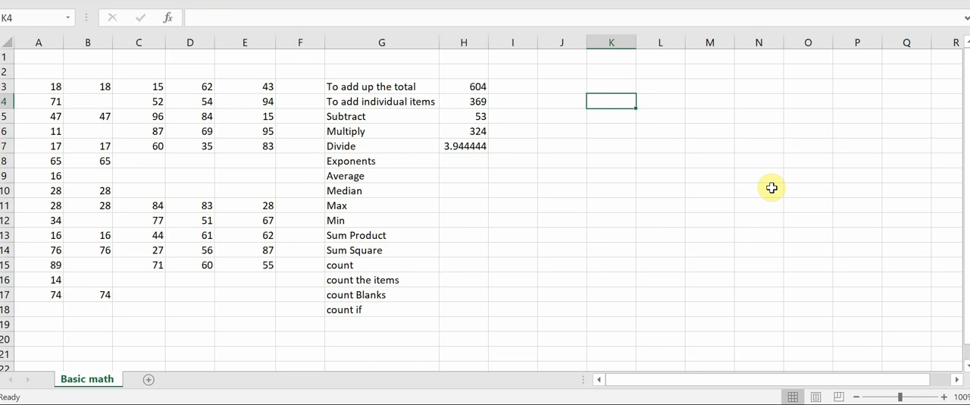
pyautogui.press('Down')
pyautogui.press('Down')
pyautogui.press('Left')
pyautogui.press('Left')
pyautogui.press('Left')
pyautogui.press('Down')
pyautogui.press('Down')
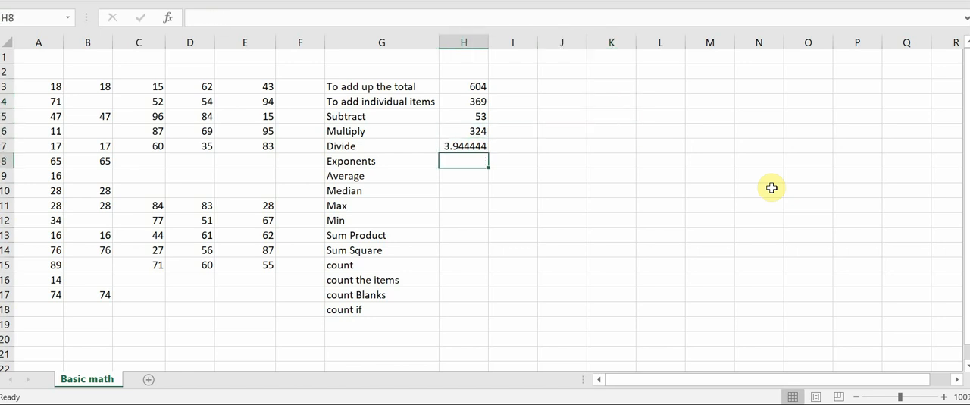
# Try out the exponent formula =3^2 in H8, beside "Exponents", and delete it.
pyautogui.write('=')
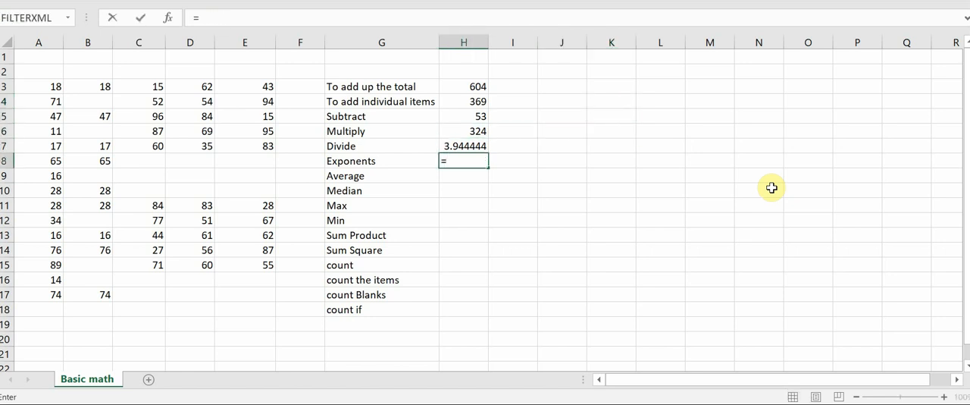
pyautogui.write('3^')
pyautogui.press('BackSpace')
pyautogui.write('^')
pyautogui.write('2')
pyautogui.press('Return')
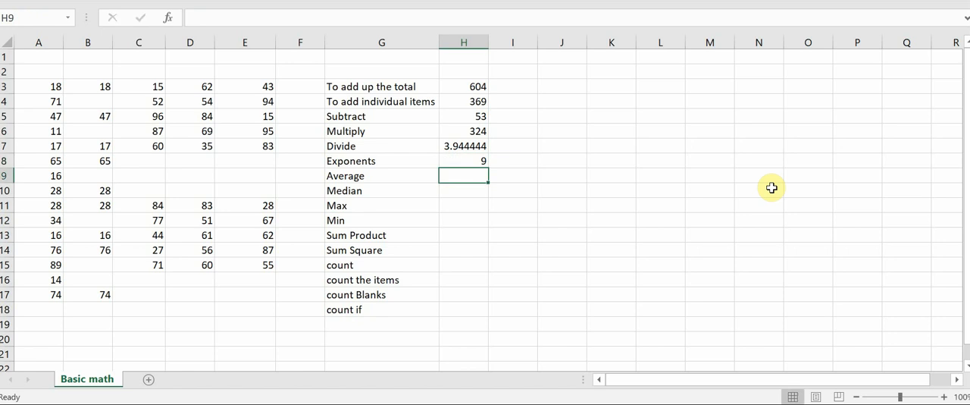
pyautogui.press('Up')
pyautogui.press('Delete')
# Try out 3 to the power of 3 with =3^3 in H8, and clear the cell.
pyautogui.write('=3')
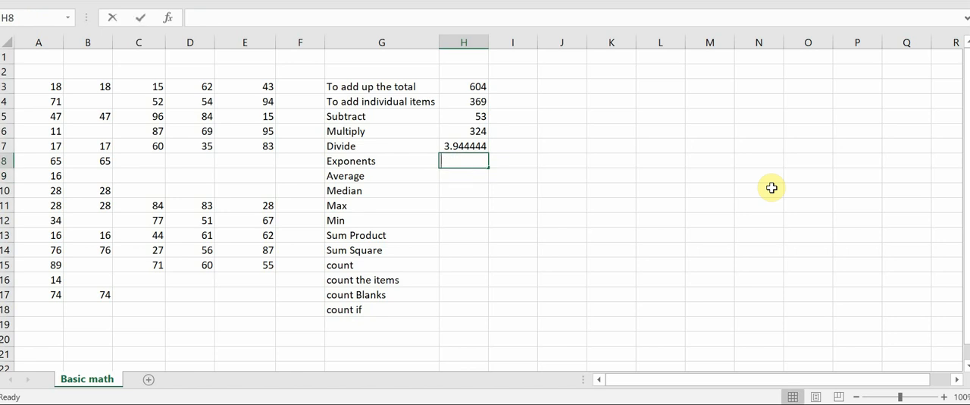
pyautogui.write('^')
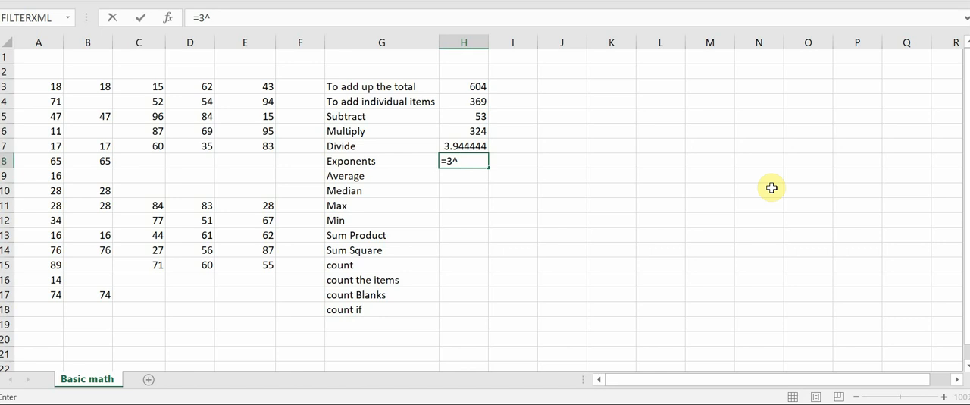
pyautogui.write('3')
pyautogui.press('Return')
pyautogui.press('Up')
pyautogui.press('Delete')
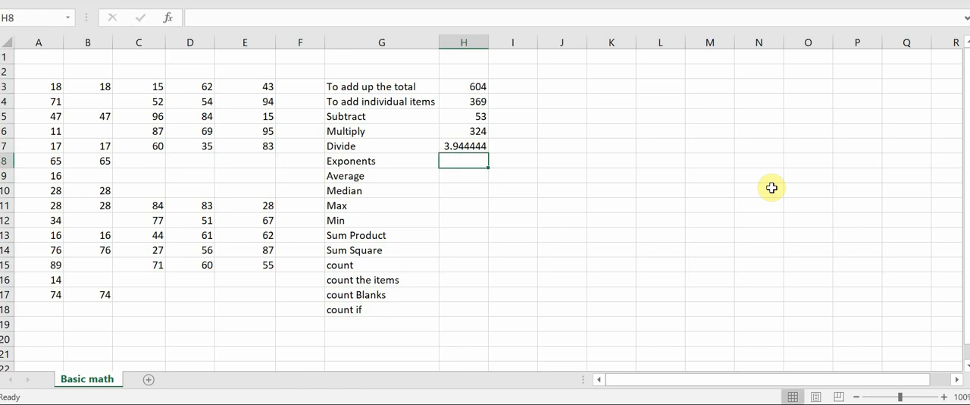
# Try out 3 to the power of 4 with =3^4 in H8, and clear the cell.
pyautogui.write('3^')
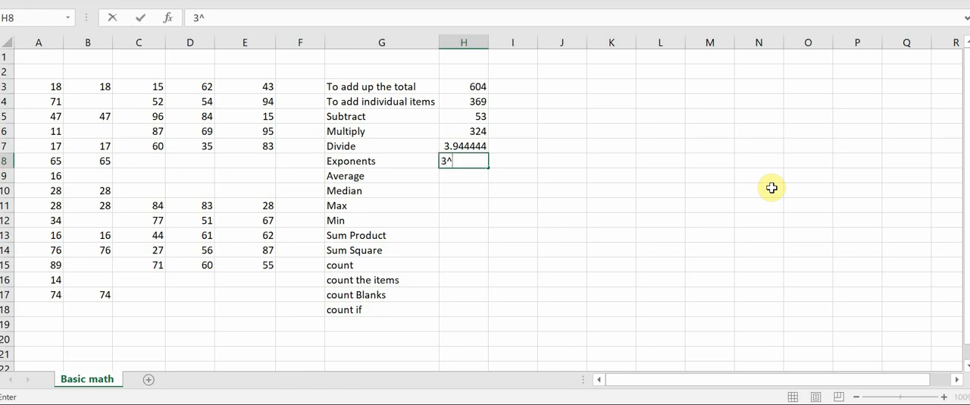
pyautogui.press('BackSpace')
pyautogui.press('BackSpace')
pyautogui.write('=')
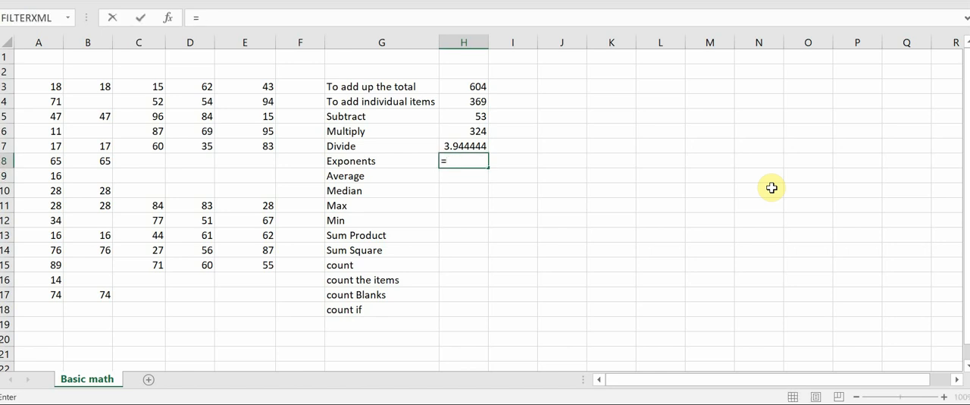
pyautogui.write('3^4')
pyautogui.press('Return')
pyautogui.press('Up')
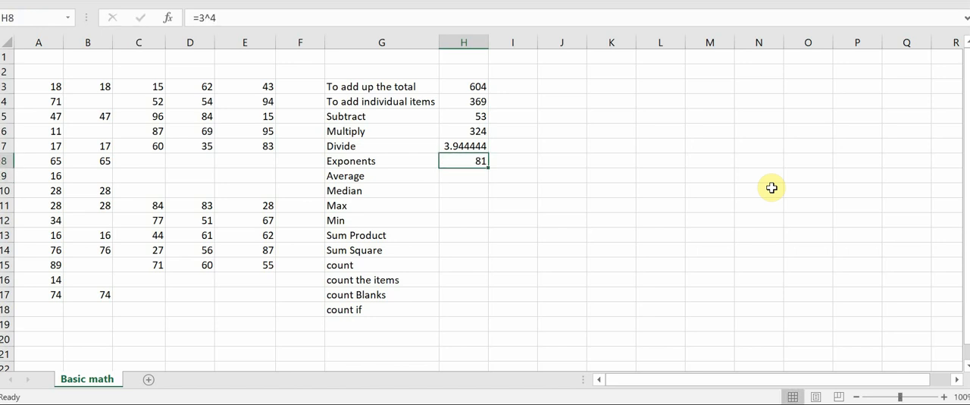
pyautogui.press('Delete')
# Raise A4 to the power of A3 with the formula =A4^A3 in H8, beside "Exponents".
pyautogui.write('=')
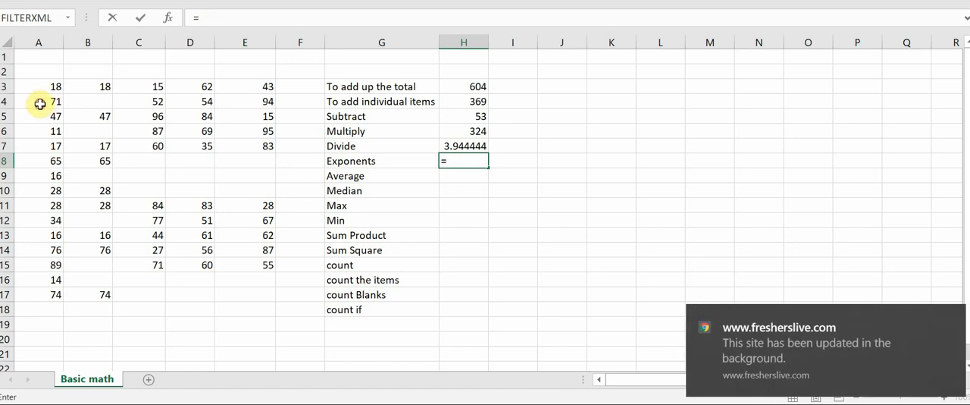
pyautogui.click(40, 104)
pyautogui.write('^')
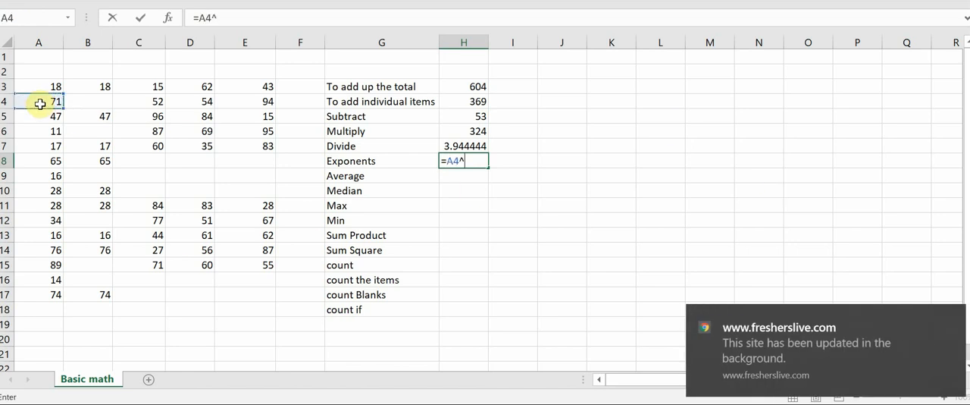
pyautogui.click(61, 84)
pyautogui.press('Return')
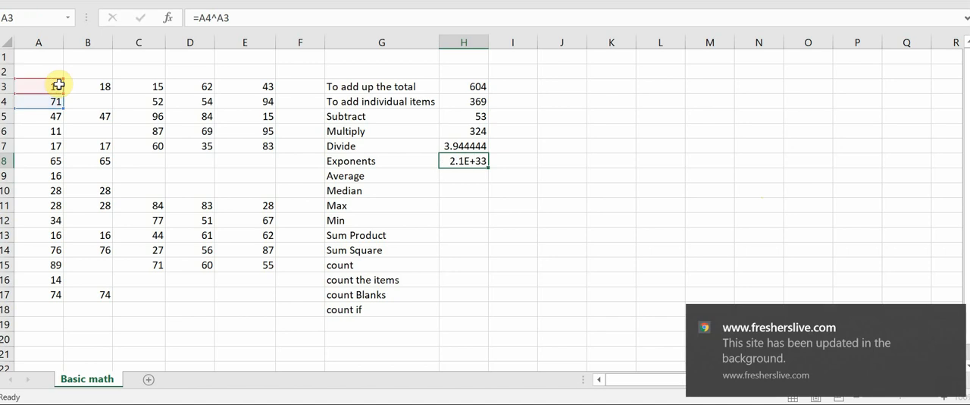
# Widen column H to give the exponent result in H8 more room, and close the cell's context options.
pyautogui.press('Up')
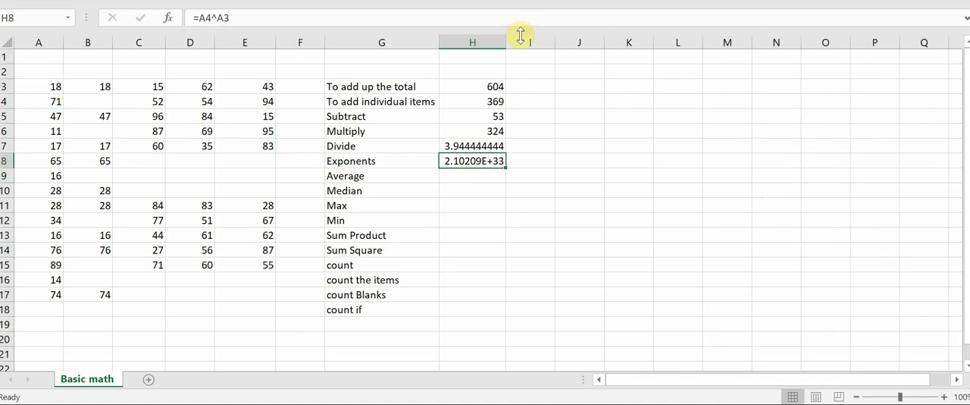
pyautogui.moveTo(505, 41); pyautogui.dragTo(541, 40)
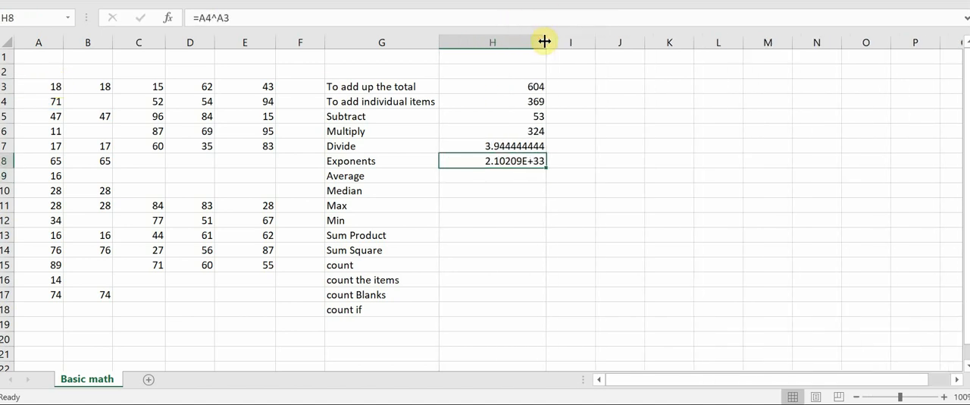
pyautogui.rightClick(514, 162)
pyautogui.click(474, 188)
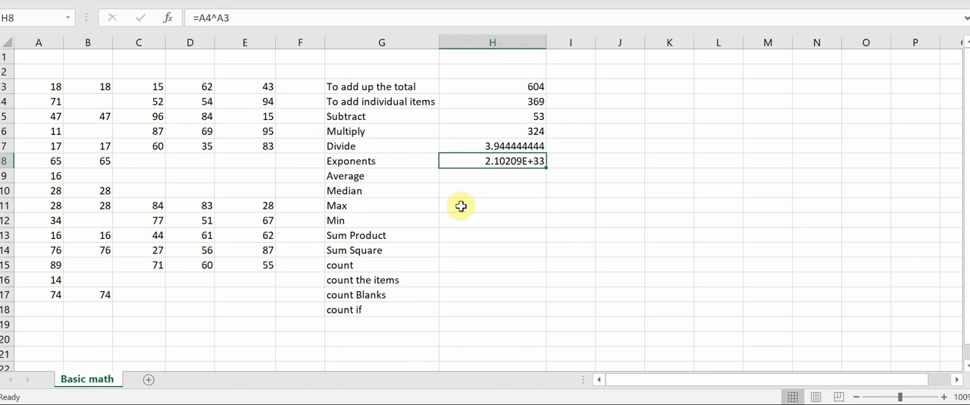
# Replace the exponent formula in H8 with =45^3 and narrow column H to suit its contents.
pyautogui.press('Delete')
pyautogui.write('=45^')
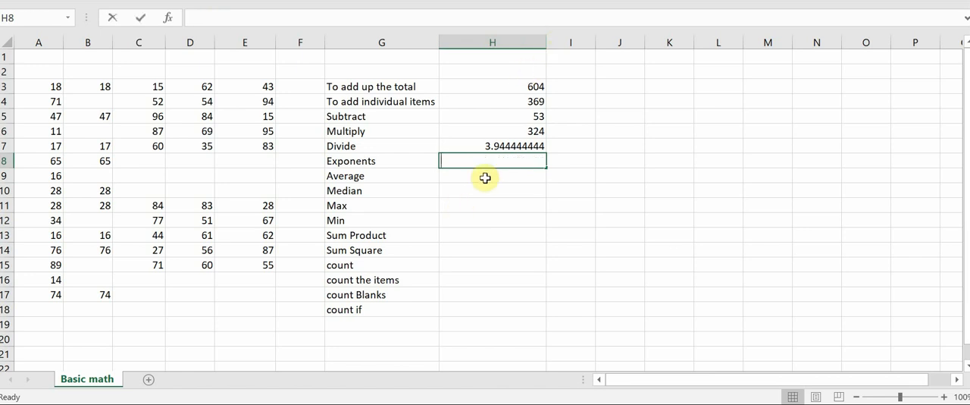
pyautogui.write('3')
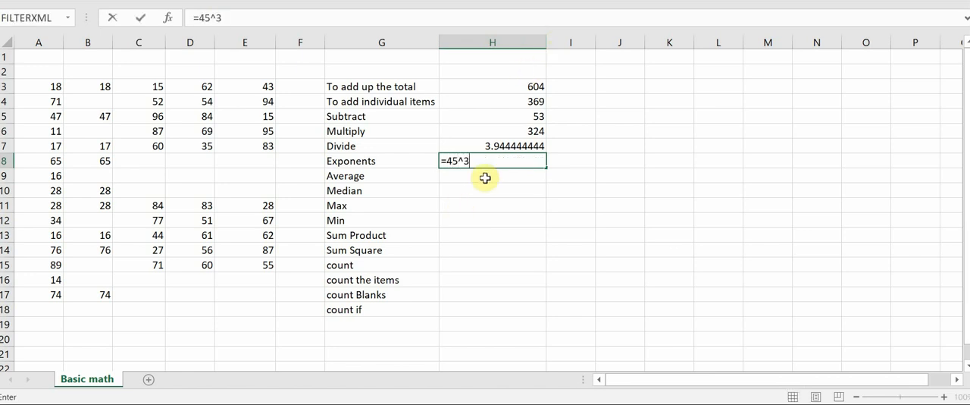
pyautogui.press('Return')
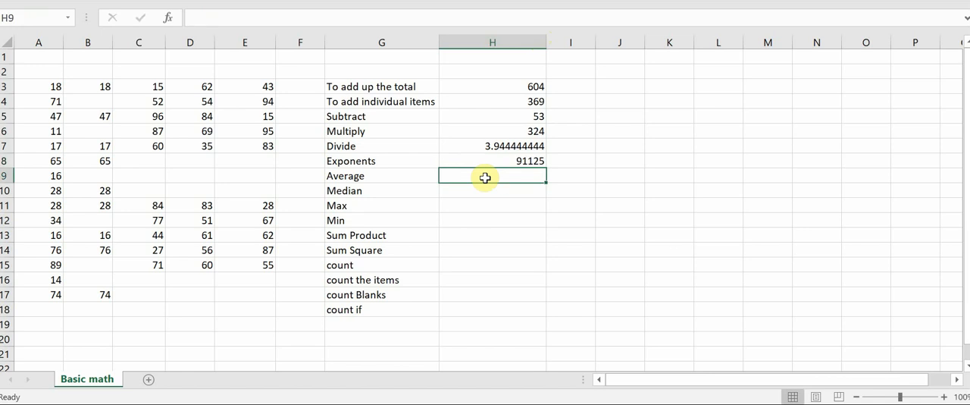
pyautogui.moveTo(547, 35); pyautogui.dragTo(519, 35)
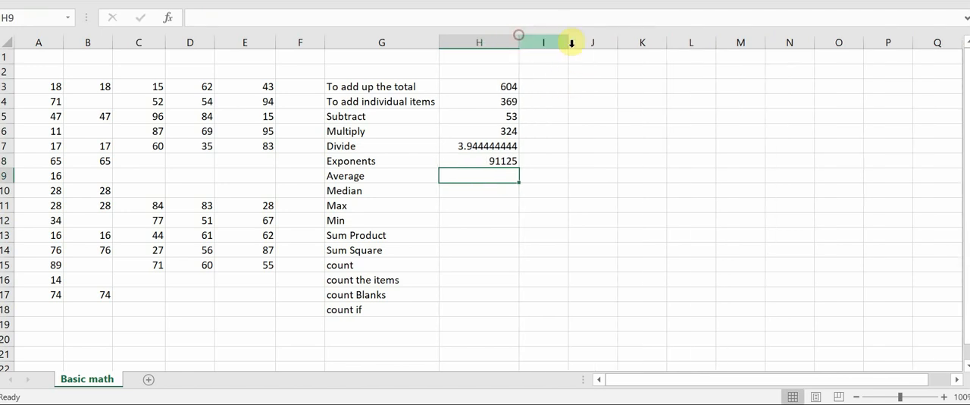
pyautogui.click(357, 179)
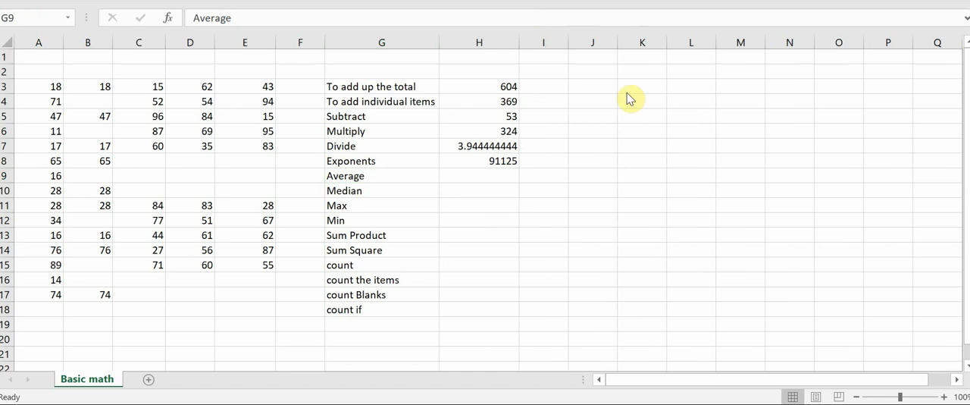
pyautogui.click(620, 172)
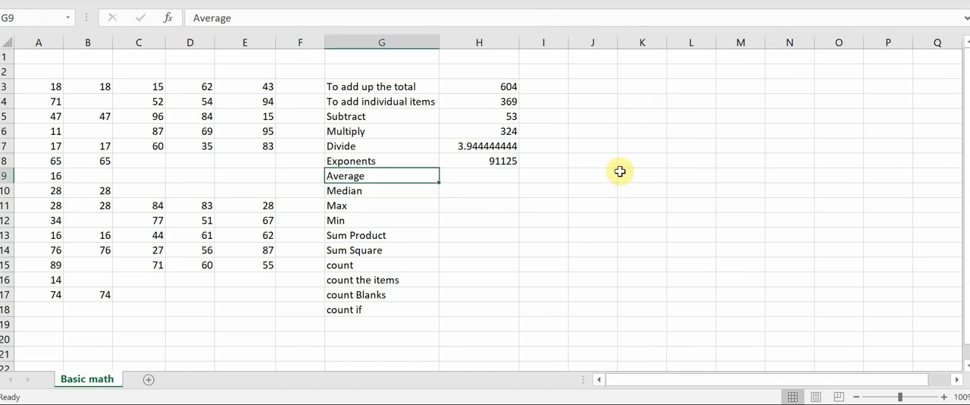
pyautogui.click(458, 168)
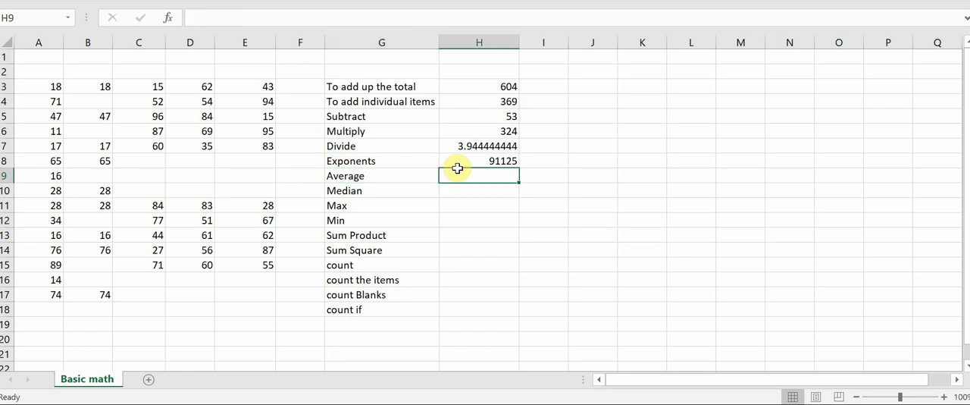
pyautogui.moveTo(62, 88)
pyautogui.mouseDown()
pyautogui.moveTo(31, 87)
pyautogui.moveTo(53, 284)
pyautogui.moveTo(45, 215)
pyautogui.moveTo(56, 101)
pyautogui.mouseUp()
# Calculate the average of A3:A17 in H9 with the formula =AVERAGE(A3:A17), beside "Average".
pyautogui.click(474, 177)
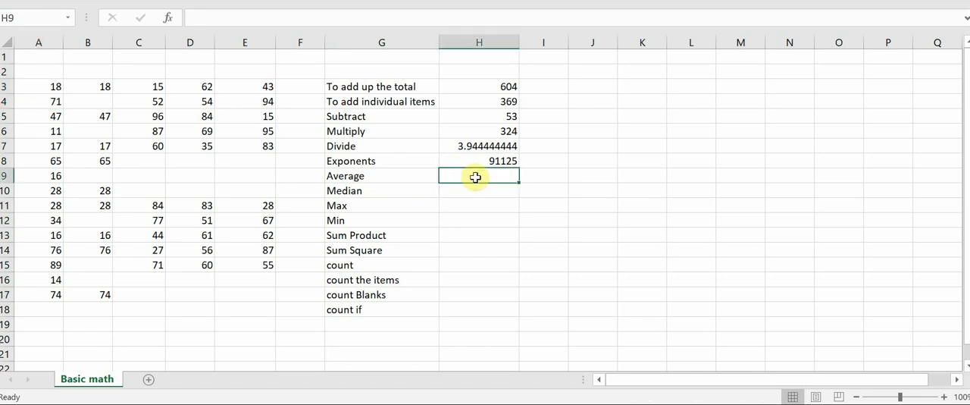
pyautogui.write('=ave')
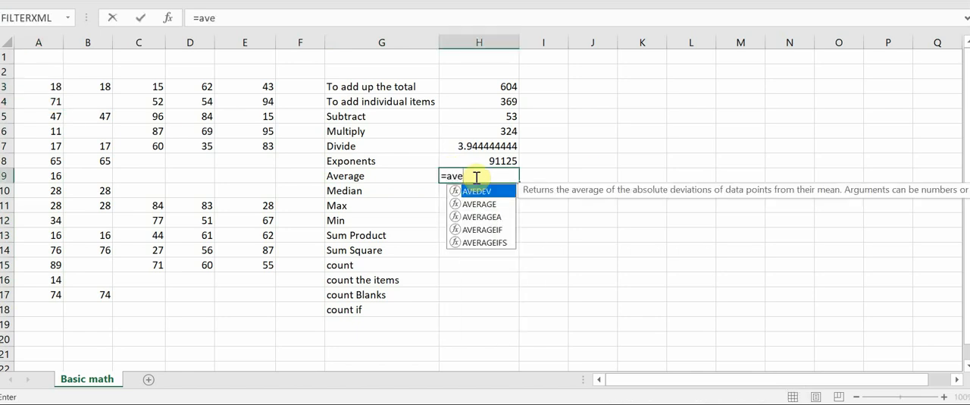
pyautogui.press('Down')
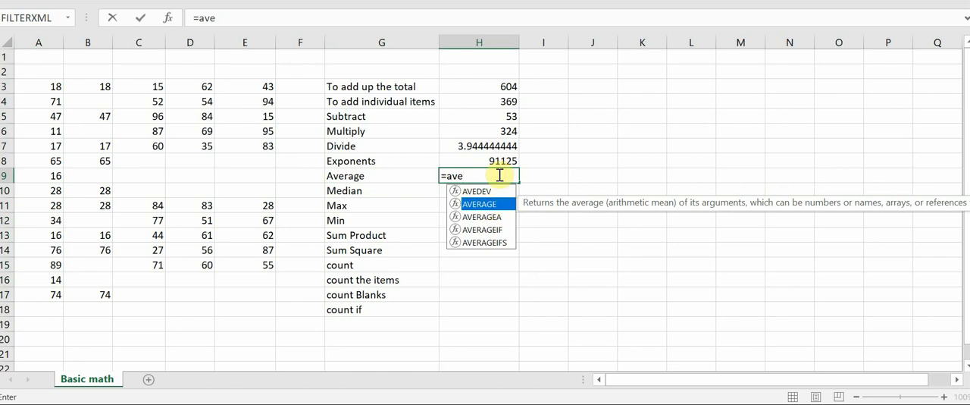
pyautogui.press('Up')
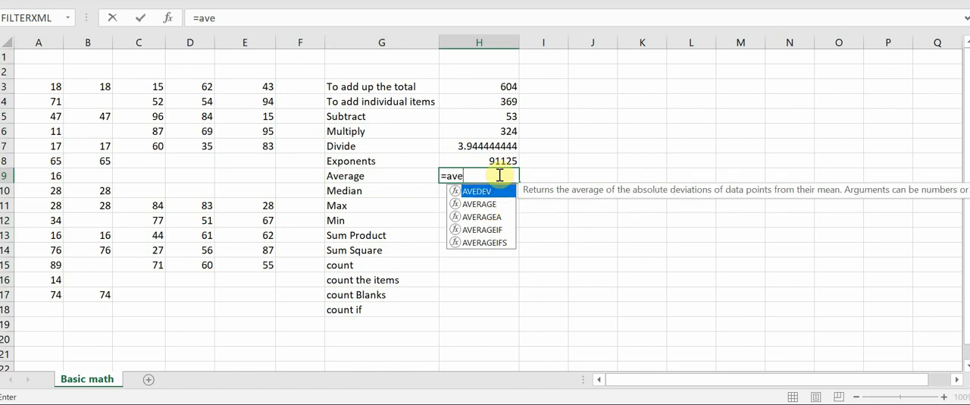
pyautogui.press('Down')
pyautogui.press('Tab')
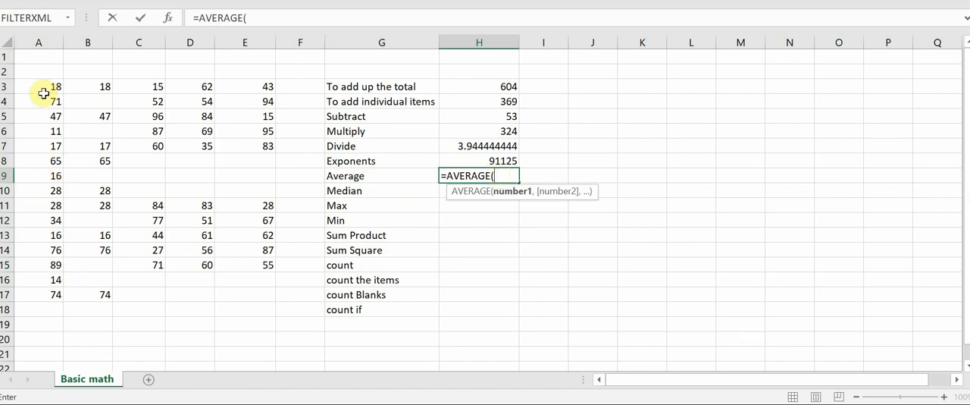
pyautogui.moveTo(48, 89); pyautogui.dragTo(46, 302)
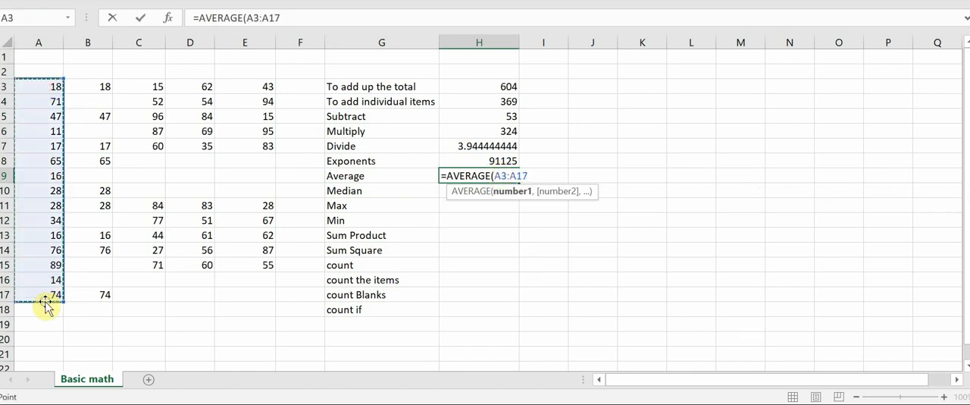
pyautogui.write(')')
pyautogui.press('Return')
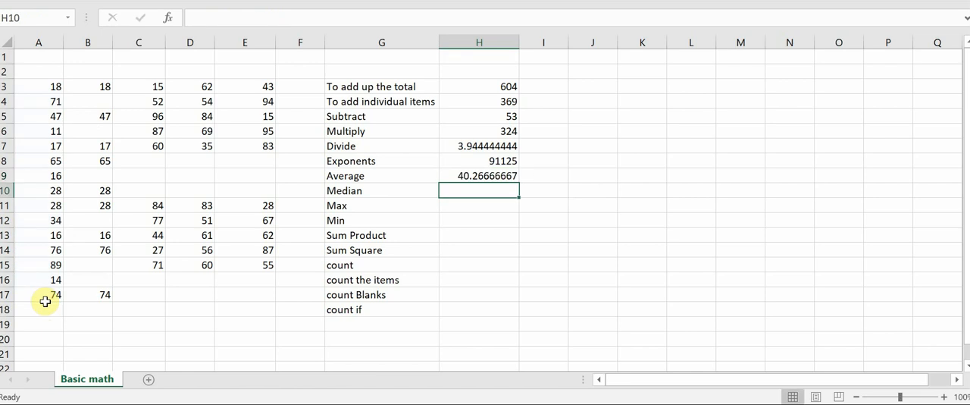
# Calculate the median of A3:A17 in H10 with the formula =MEDIAN(A3:A17), beside "Median".
pyautogui.write('=med')
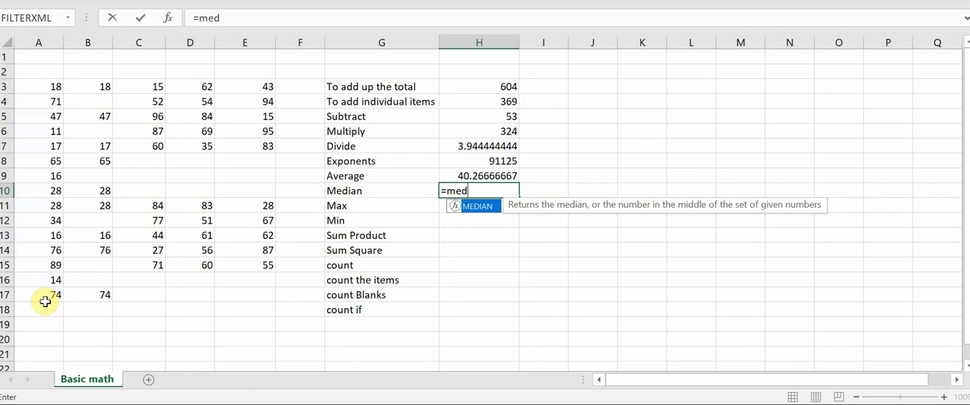
pyautogui.press('Tab')
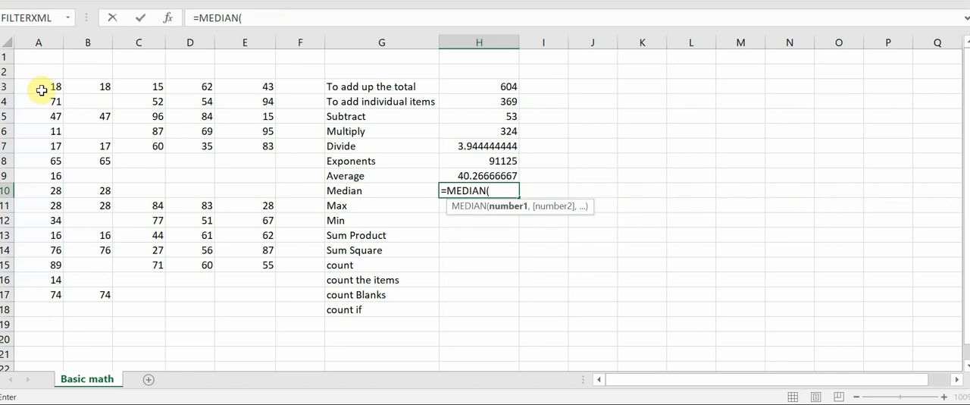
pyautogui.moveTo(42, 89); pyautogui.dragTo(25, 296)
pyautogui.write(')')
pyautogui.press('Return')
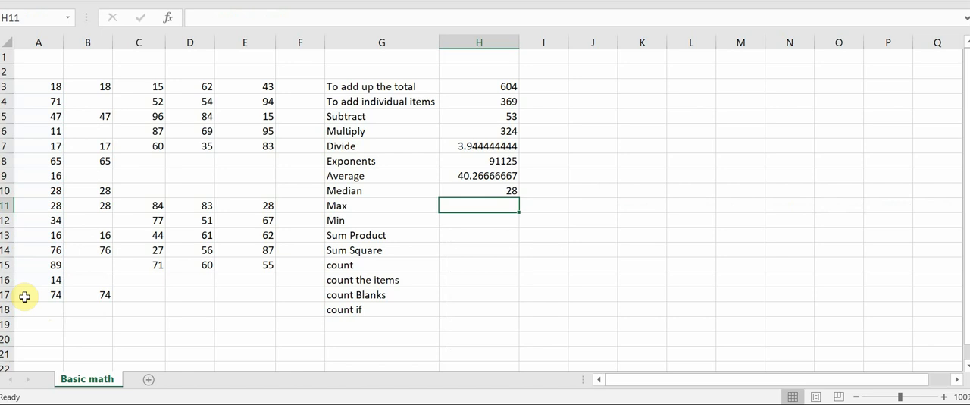
# Review the average and median formulas in H9 and H10 and the total formula in H3.
pyautogui.press('Up')
pyautogui.press('Up')
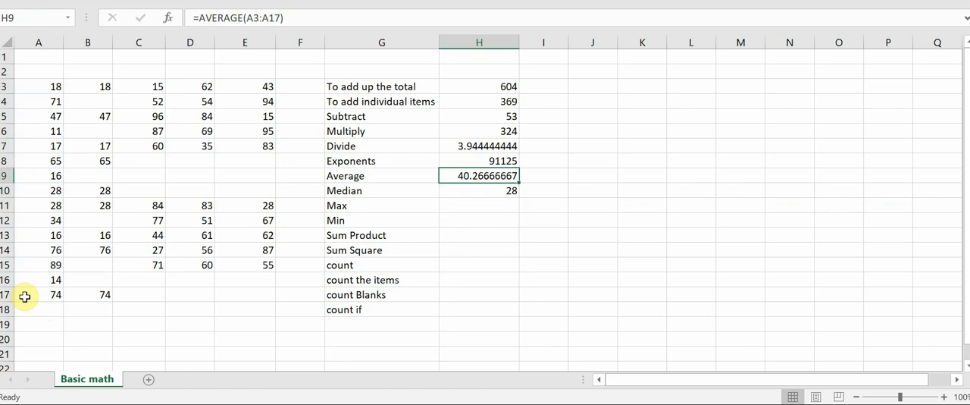
pyautogui.press('Down')
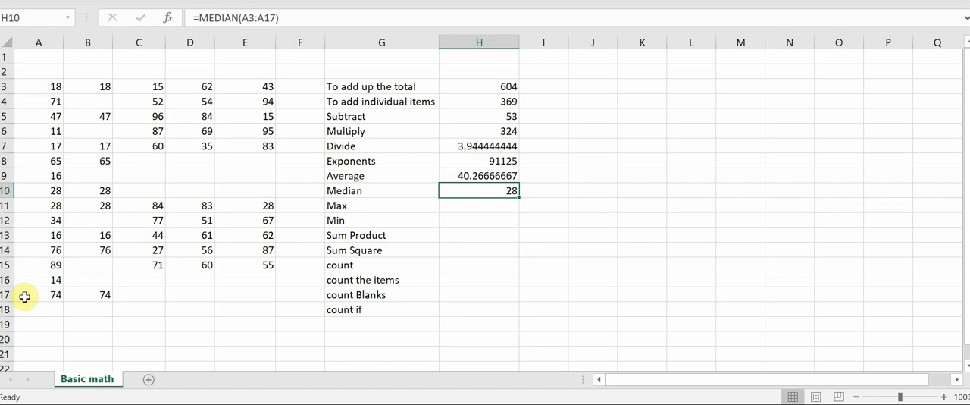
pyautogui.press('Up')
pyautogui.press('Up')
pyautogui.press('Up')
pyautogui.press('Up')
pyautogui.press('Up')
pyautogui.press('Up')
pyautogui.press('Up')
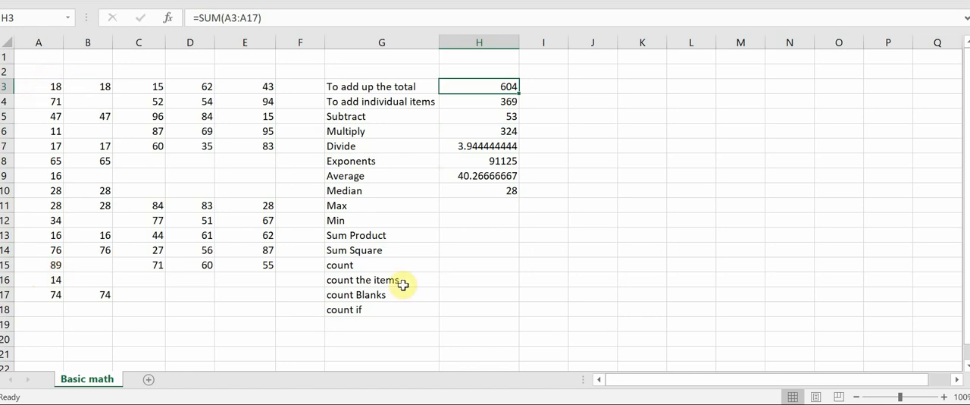
# Count the numbers in A3:A17 in H15 with the formula =COUNT(A3:A17), beside "count".
pyautogui.click(453, 261)
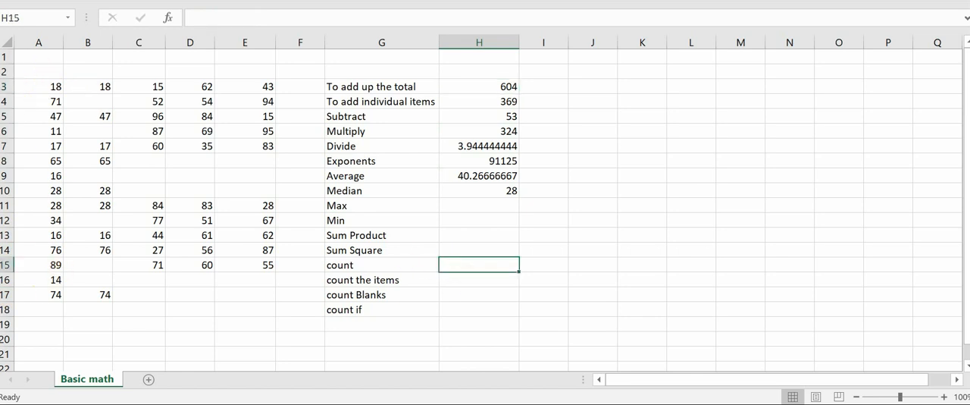
pyautogui.write('=cou')
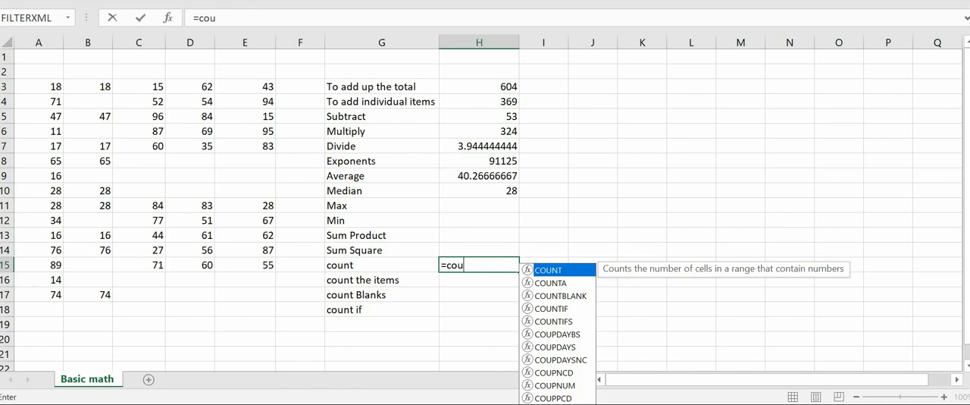
pyautogui.write('nt')
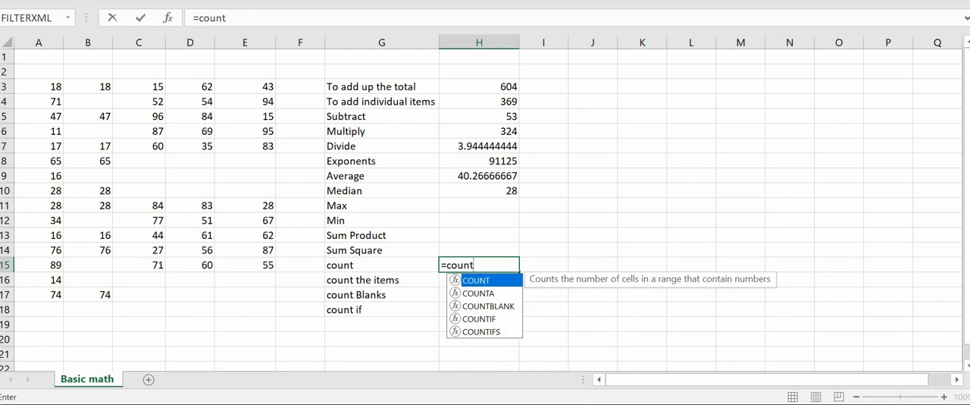
pyautogui.press('Tab')
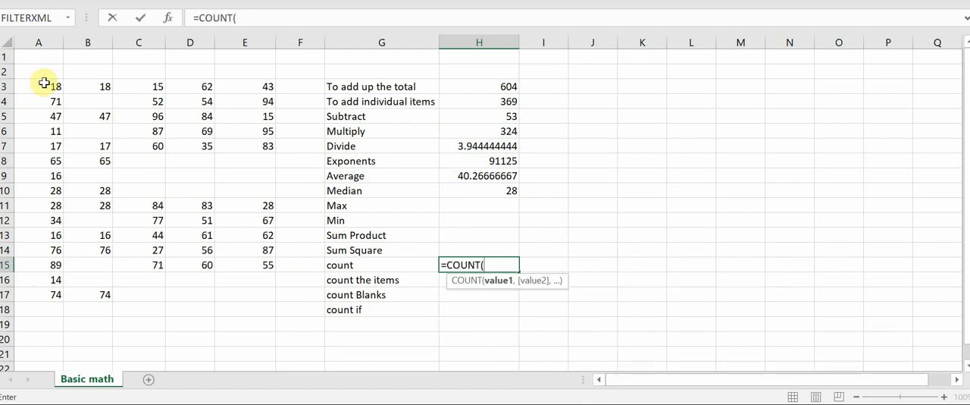
pyautogui.moveTo(44, 86); pyautogui.dragTo(49, 295)
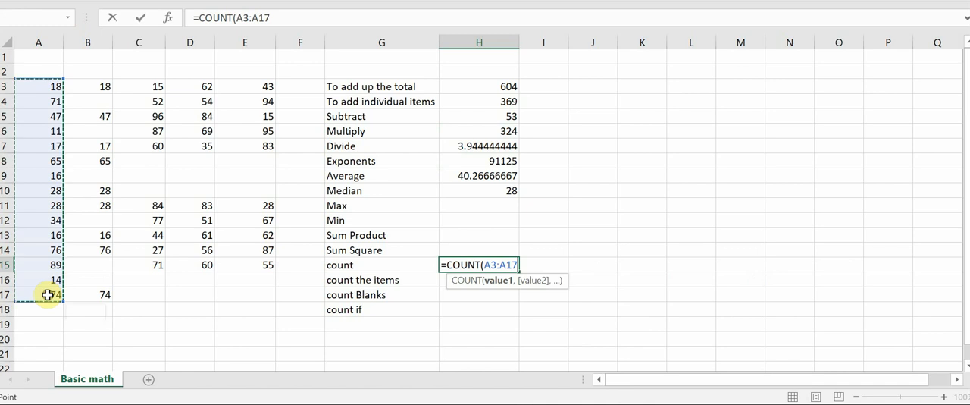
pyautogui.press('Return')
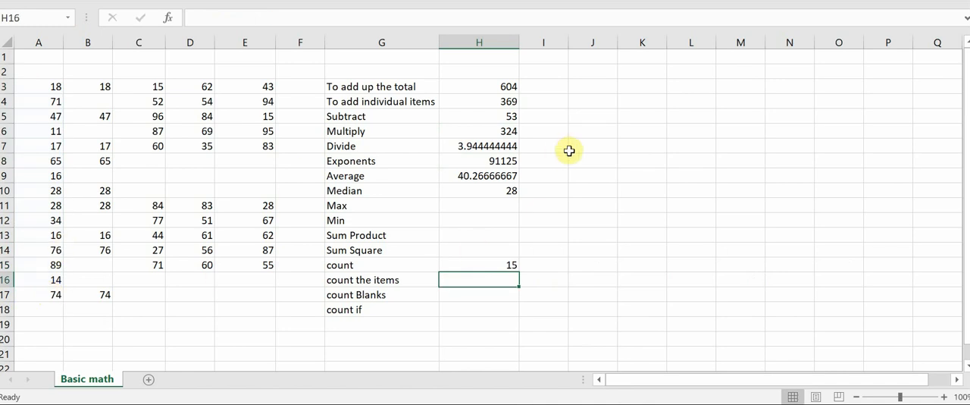
# Divide the total by the count in I9 with the formula =H3/H15 to cross-check the average.
pyautogui.click(543, 173)
pyautogui.write('=')
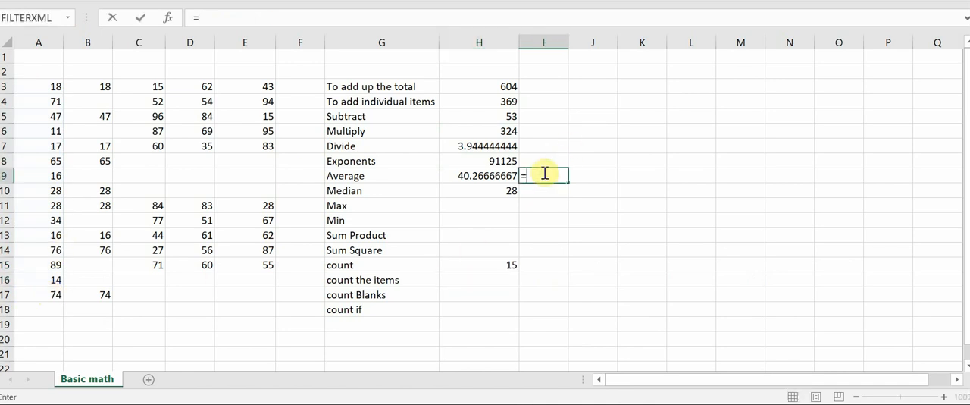
pyautogui.press('Up')
pyautogui.press('Up')
pyautogui.press('Up')
pyautogui.press('Up')
pyautogui.press('Up')
pyautogui.press('Up')
pyautogui.press('Left')
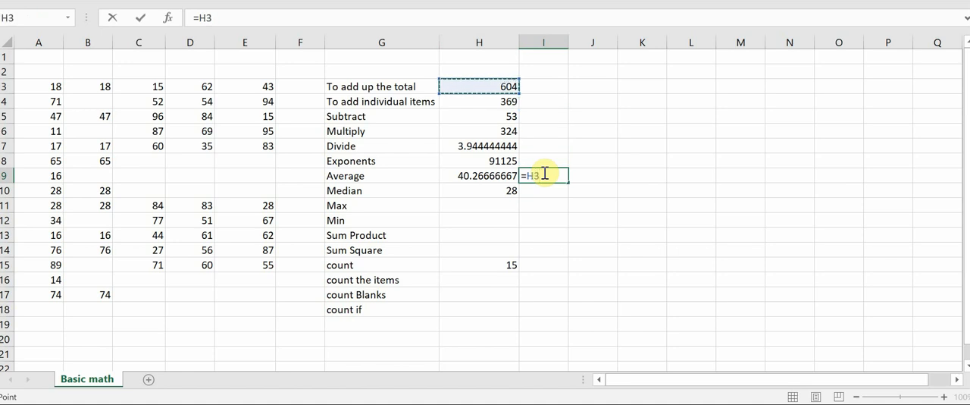
pyautogui.write('/')
pyautogui.press('Down')
pyautogui.press('Down')
pyautogui.press('Left')
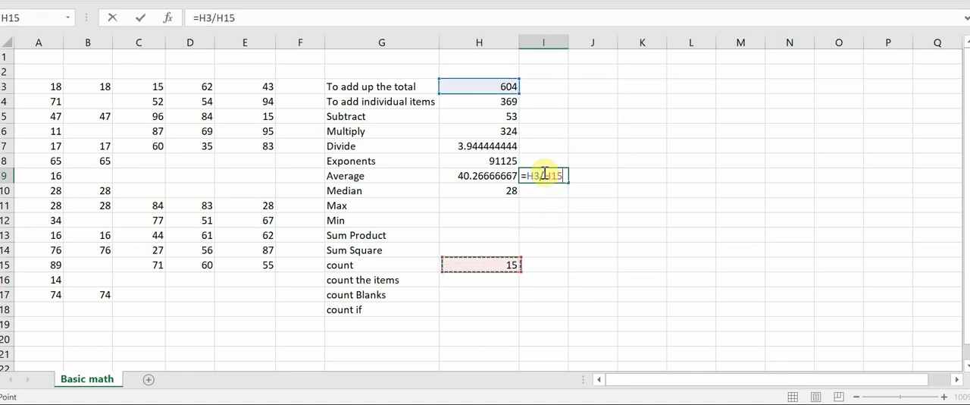
pyautogui.press('Return')
pyautogui.click(544, 175)
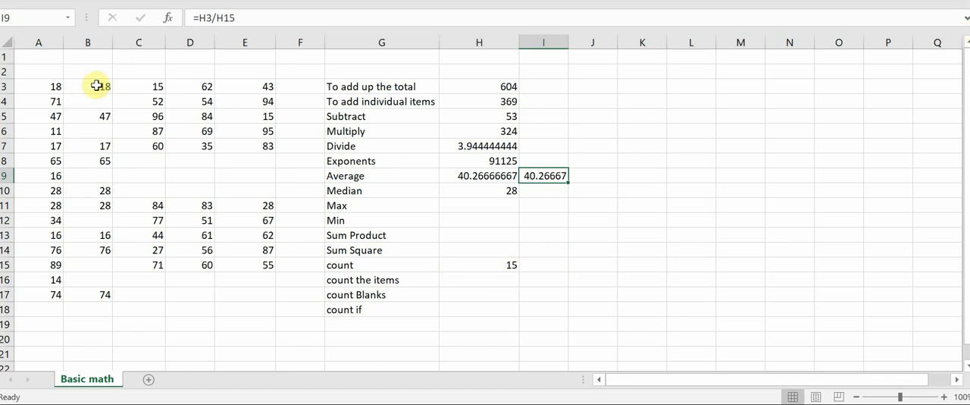
# Replace the average in H9 with the formula =AVERAGE(B3:B17), covering the column B numbers and blanks.
pyautogui.moveTo(96, 85); pyautogui.dragTo(83, 298)
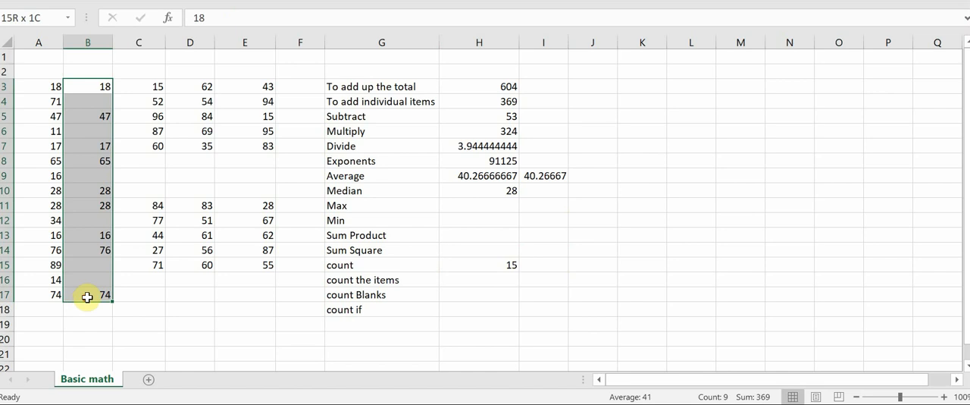
pyautogui.click(539, 179)
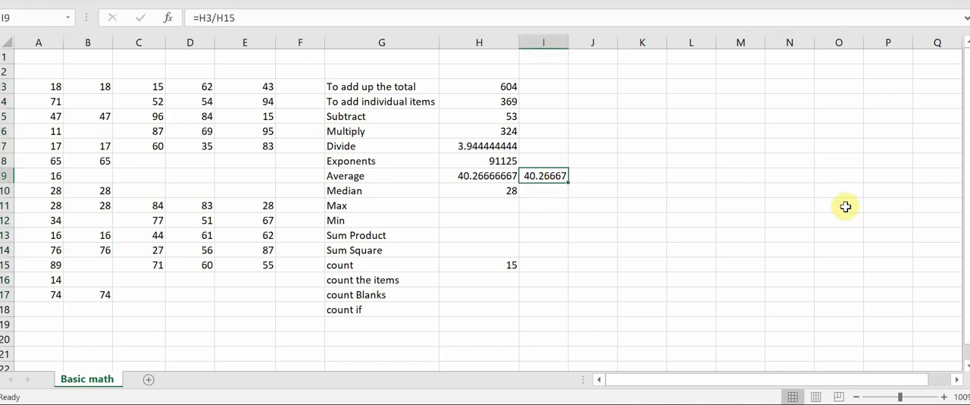
pyautogui.press('Left')
pyautogui.press('Delete')
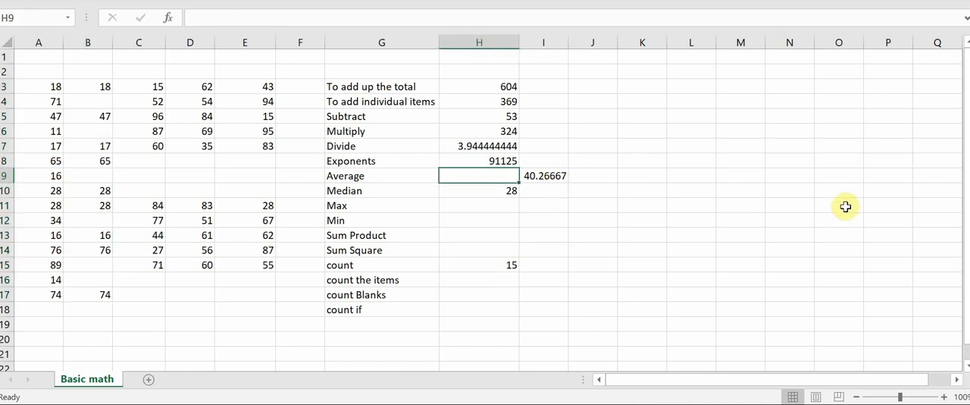
pyautogui.write('=averag')
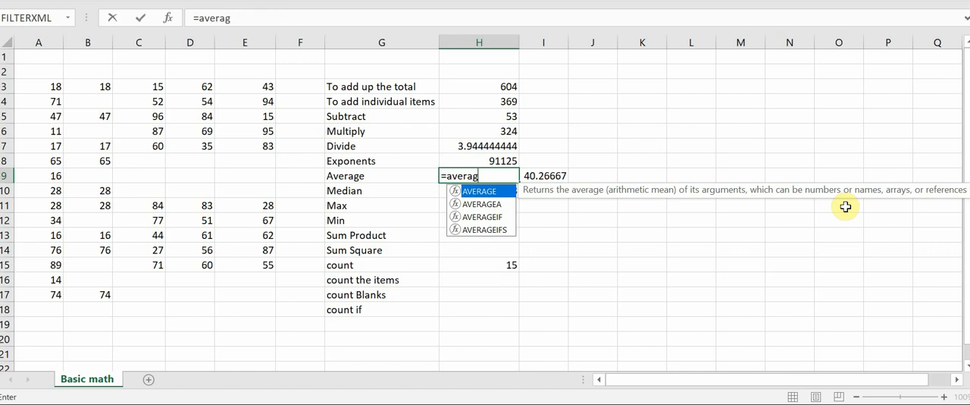
pyautogui.press('Tab')
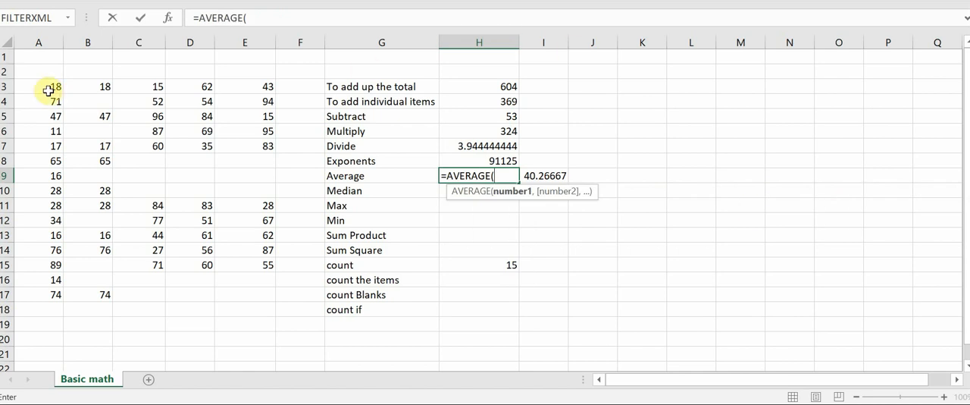
pyautogui.moveTo(100, 84); pyautogui.dragTo(96, 290)
pyautogui.write(')')
pyautogui.press('Return')
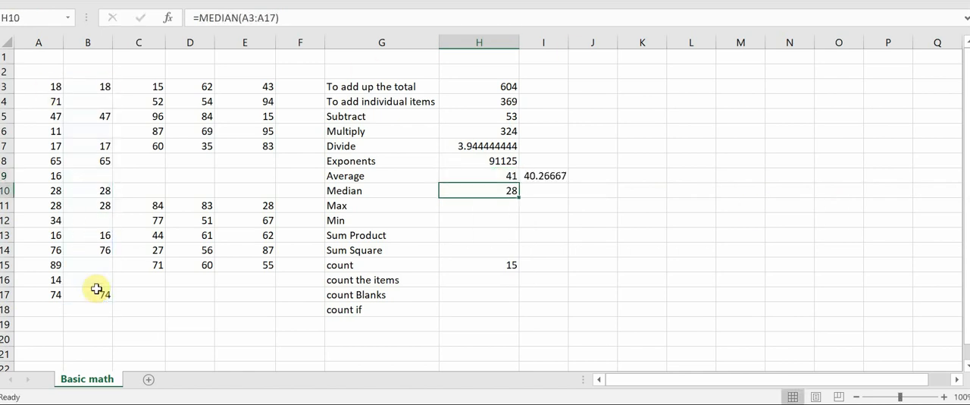
# Clear the cross-check formula from I9, beside the average.
pyautogui.press('Up')
pyautogui.press('Right')
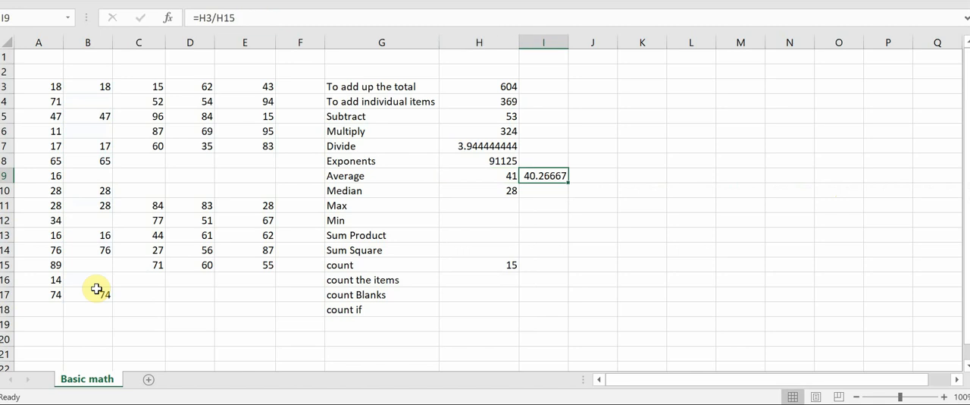
pyautogui.press('Delete')
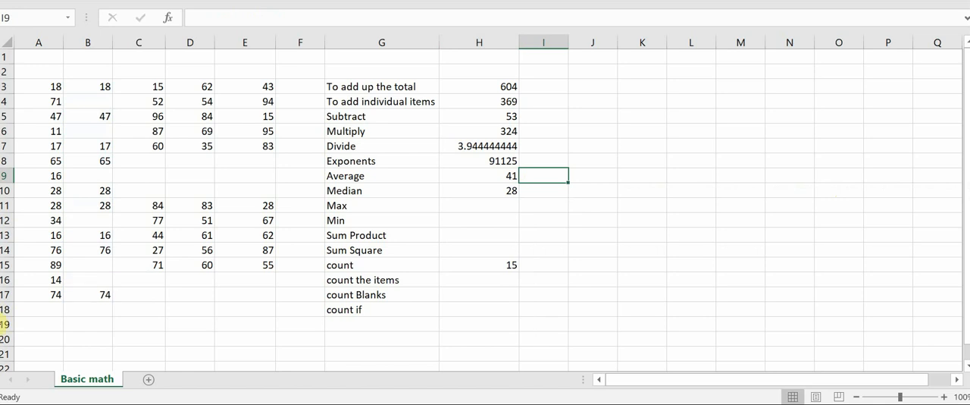
# Count the non-empty cells in B3:B17 in H16 with the formula =COUNTA(B3:B17), beside "count the items".
pyautogui.click(474, 283)
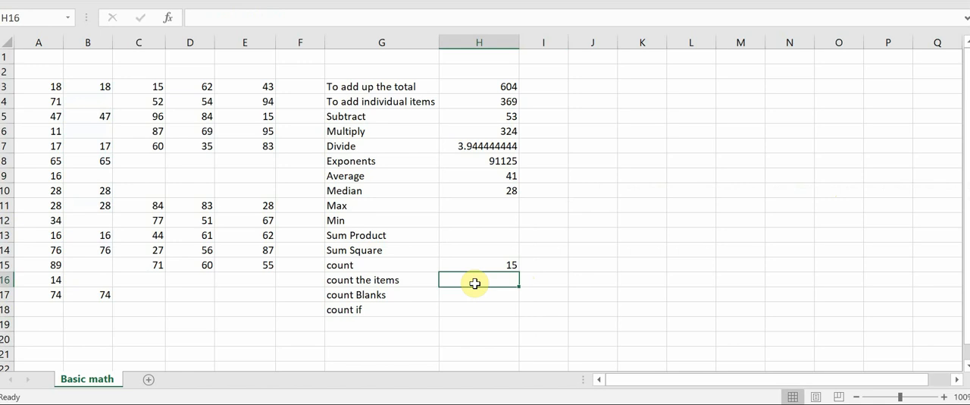
pyautogui.moveTo(43, 83); pyautogui.dragTo(56, 296)
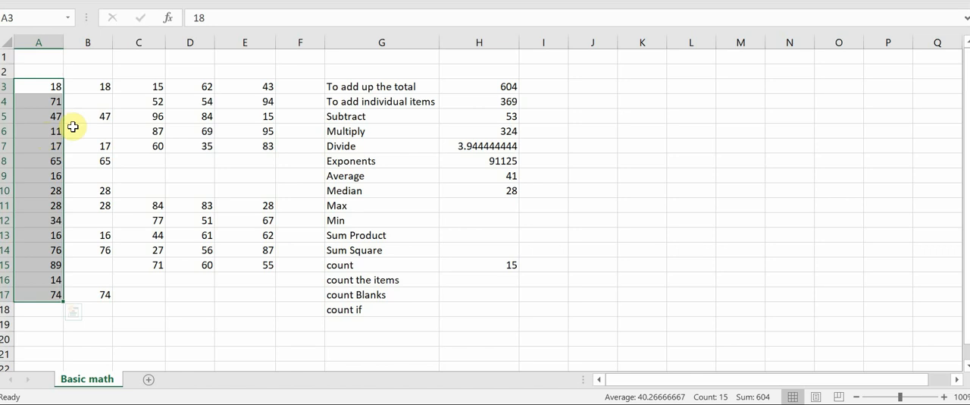
pyautogui.moveTo(95, 86); pyautogui.dragTo(79, 294)
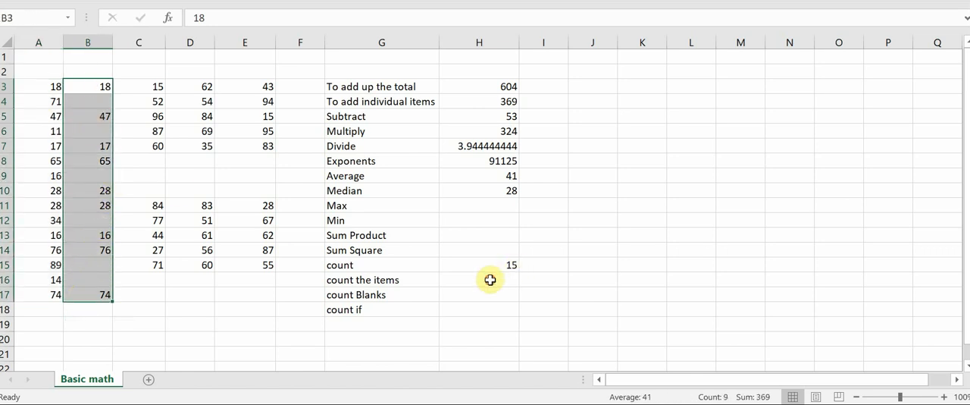
pyautogui.click(462, 279)
pyautogui.write('=c')
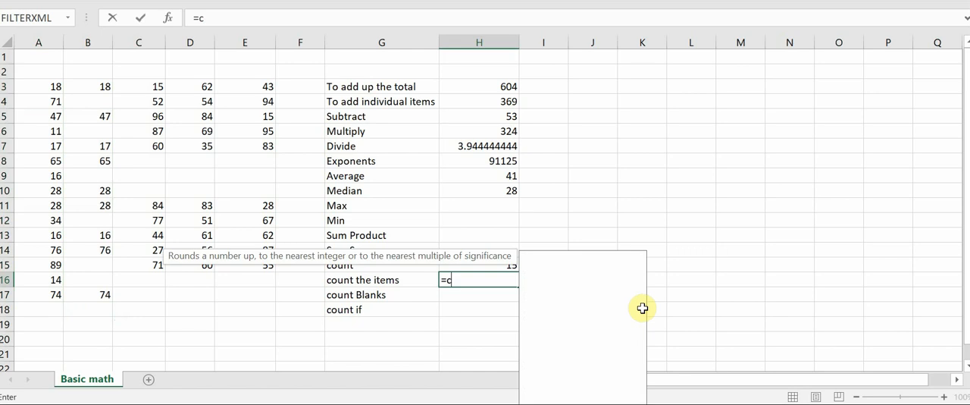
pyautogui.write('ountA')
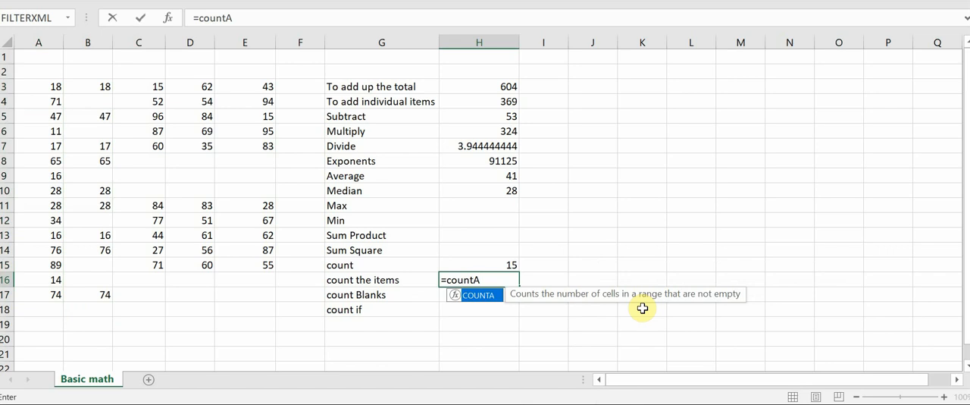
pyautogui.press('Tab')
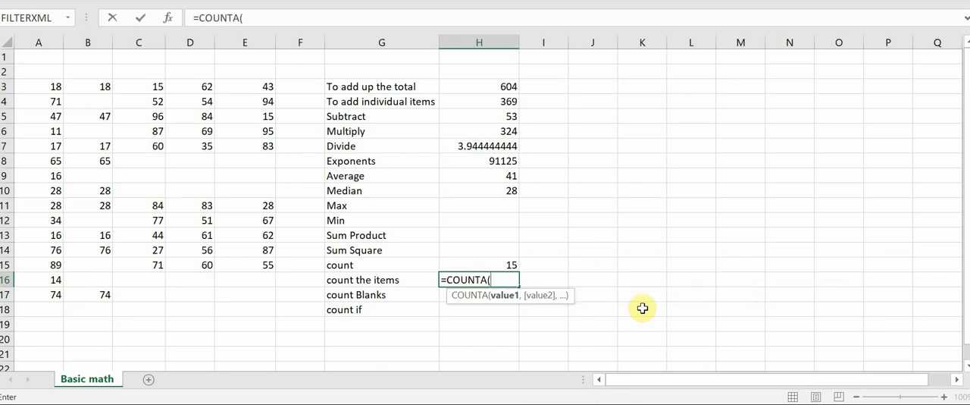
pyautogui.moveTo(102, 83); pyautogui.dragTo(101, 301)
pyautogui.write(')')
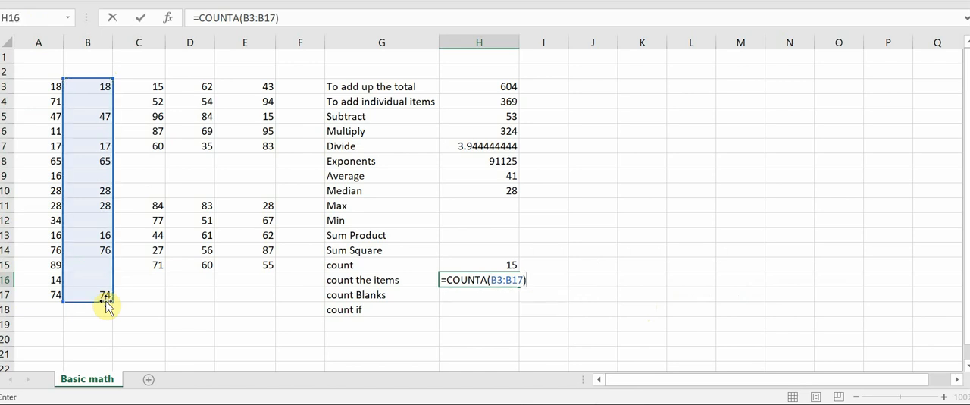
pyautogui.press('Return')
pyautogui.press('Up')
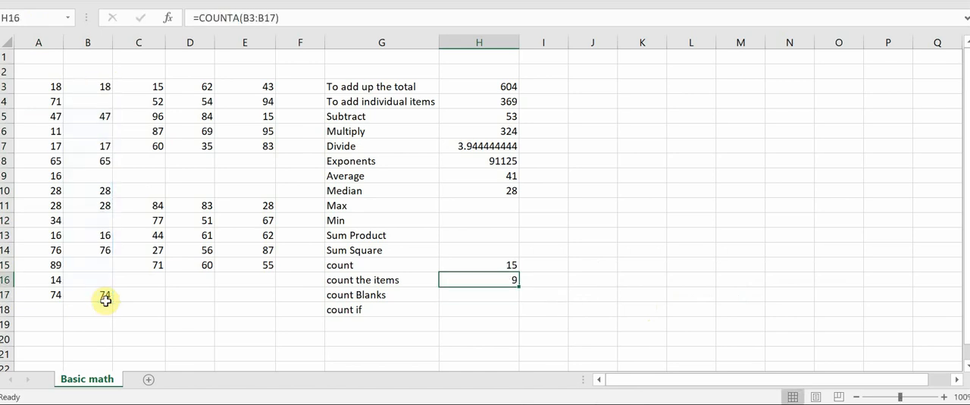
# Examine the filled cells in B3:B17 one by one to check them against the COUNTA formula in H16.
pyautogui.click(97, 82)
pyautogui.click(98, 118)
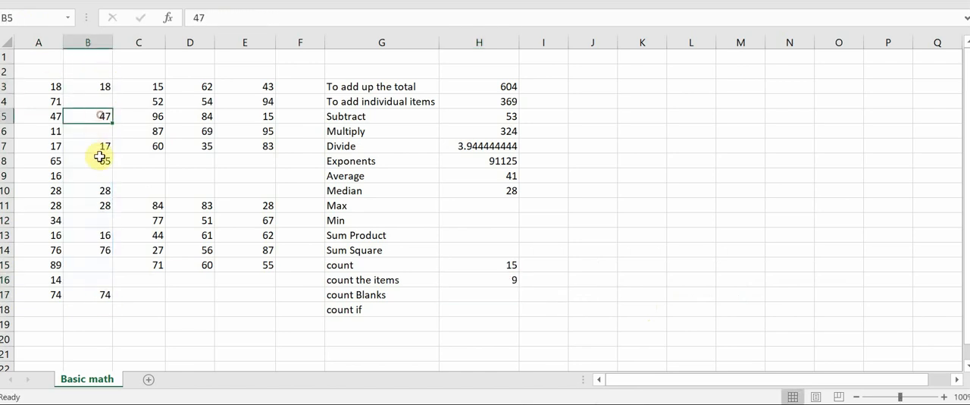
pyautogui.click(101, 159)
pyautogui.click(102, 189)
pyautogui.click(99, 204)
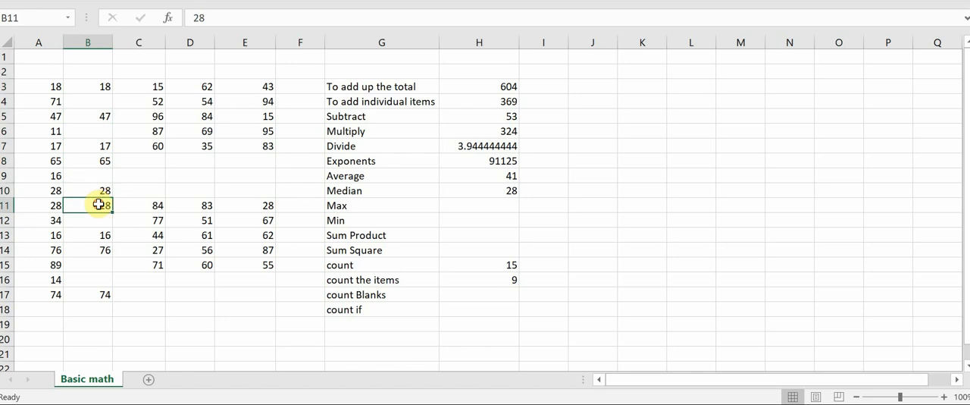
pyautogui.click(99, 235)
pyautogui.click(100, 250)
pyautogui.click(98, 294)
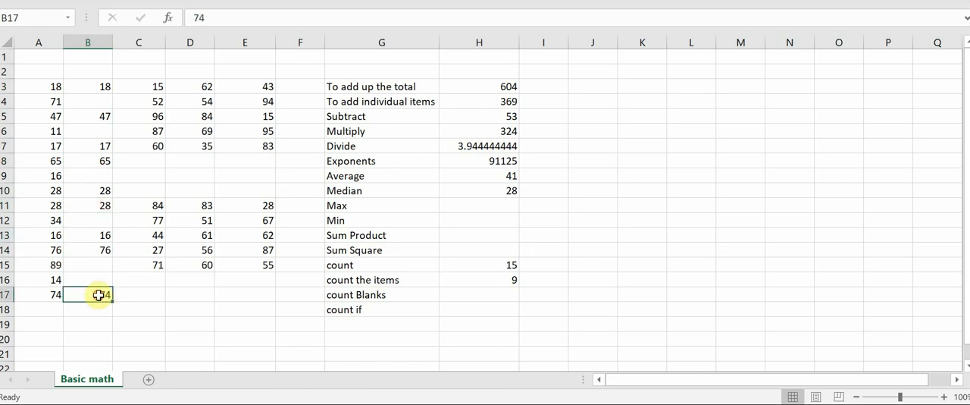
pyautogui.click(496, 280)
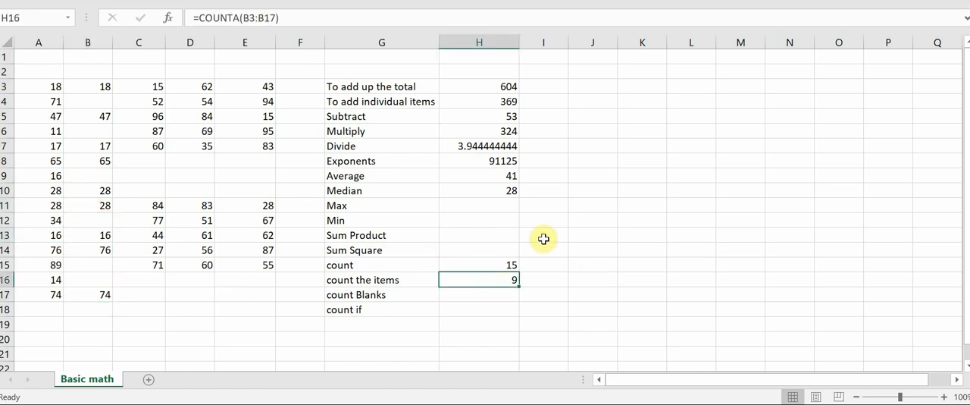
# Check the cells summed in H4, and cross-check the column B average in I9 with the formula =H4/H16.
pyautogui.click(550, 176)
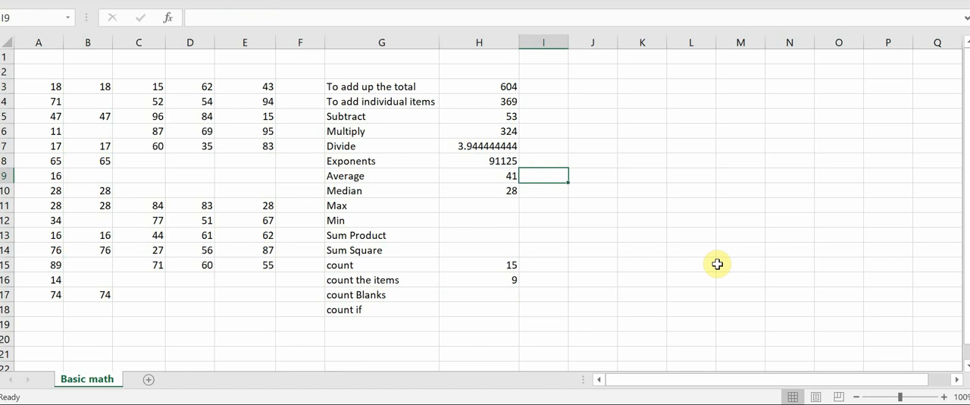
pyautogui.click(507, 101)
pyautogui.click(316, 15)
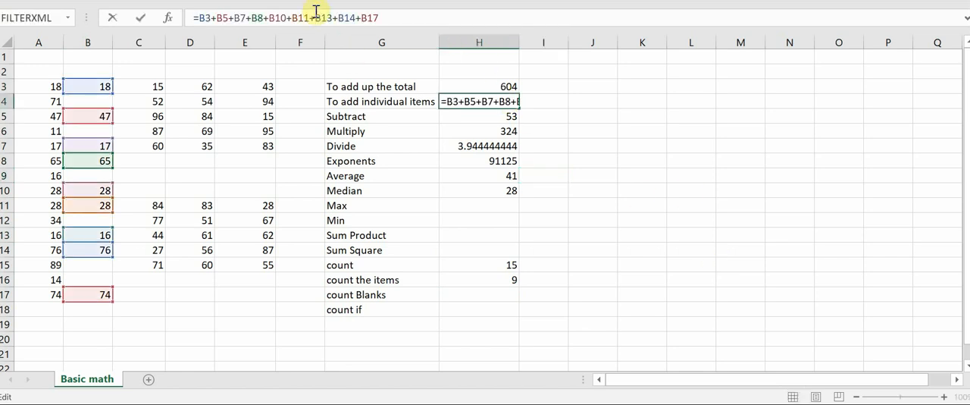
pyautogui.press('Return')
pyautogui.click(539, 177)
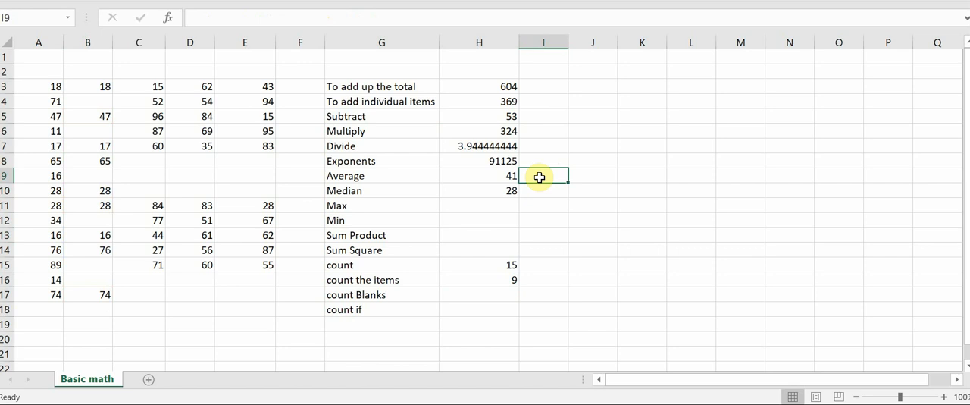
pyautogui.write('=')
pyautogui.press('Up')
pyautogui.press('Up')
pyautogui.press('Up')
pyautogui.press('Up')
pyautogui.press('Up')
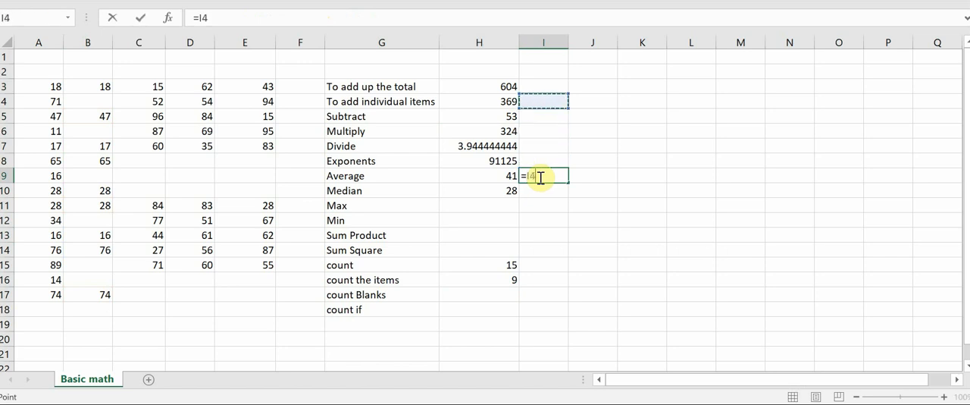
pyautogui.press('Left')
pyautogui.write('/')
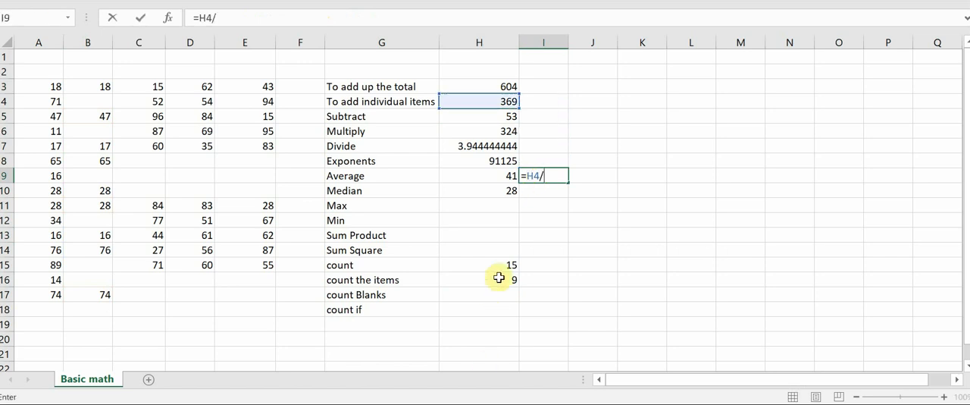
pyautogui.click(499, 278)
pyautogui.press('Return')
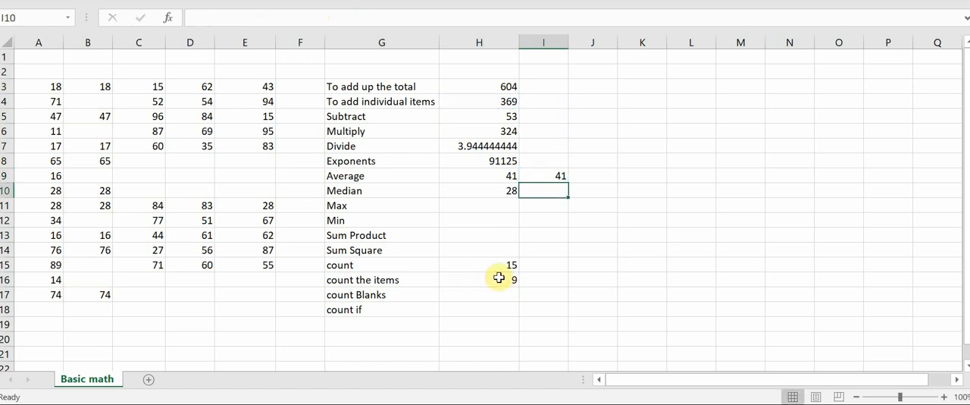
pyautogui.press('Up')
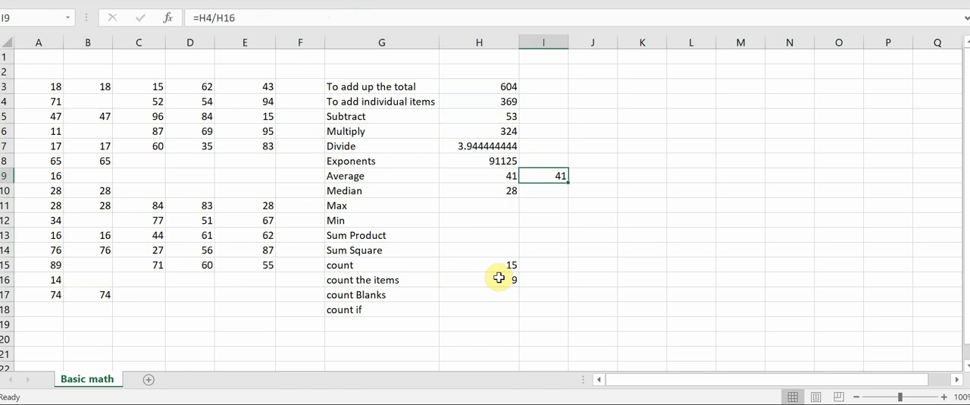
# Find the largest value of A3:A17 in H11 with the formula =MAX(A3:A17), beside "Max".
pyautogui.press('Down')
pyautogui.press('Left')
pyautogui.press('Down')
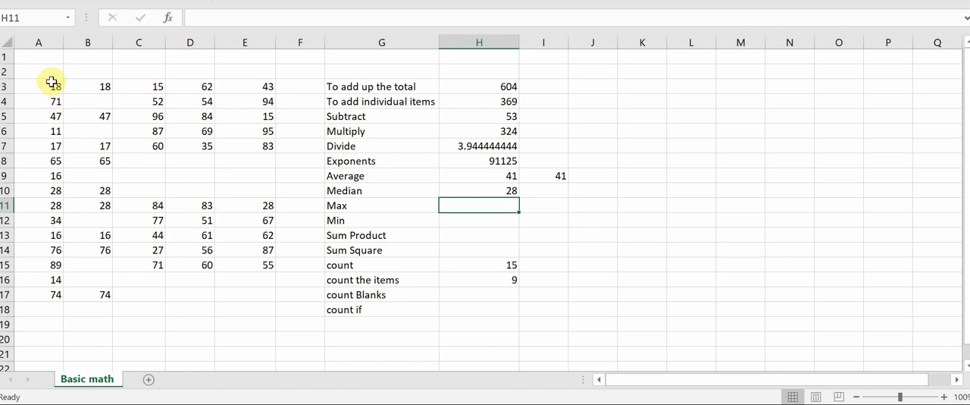
pyautogui.moveTo(50, 81); pyautogui.dragTo(32, 291)
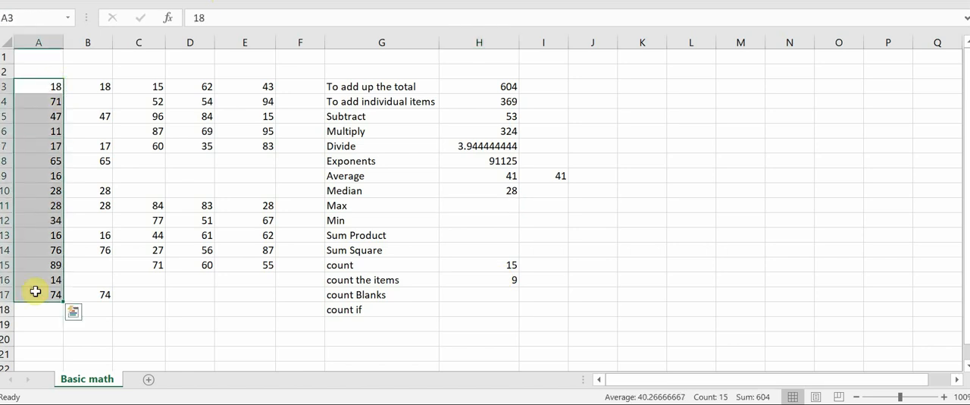
pyautogui.click(485, 207)
pyautogui.write('=max')
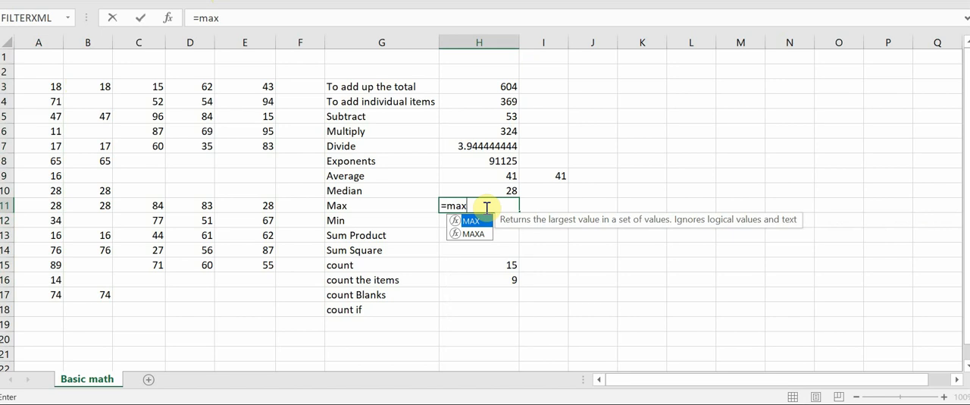
pyautogui.press('Tab')
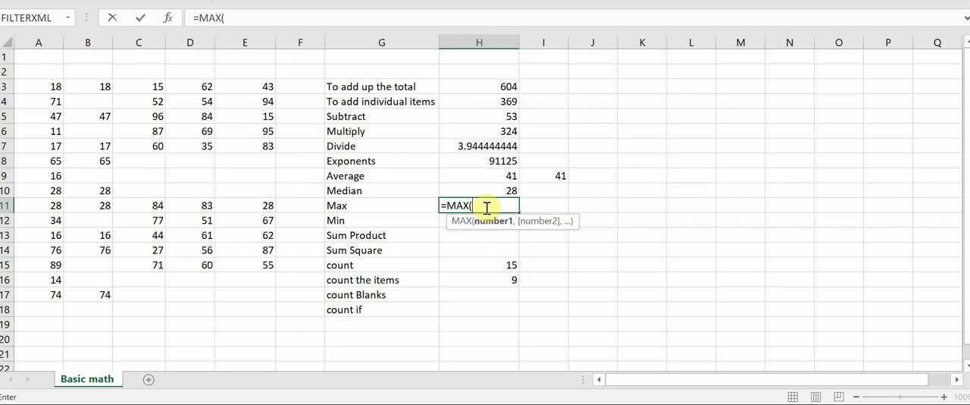
pyautogui.moveTo(53, 86); pyautogui.dragTo(33, 295)
pyautogui.write(')')
pyautogui.press('Return')
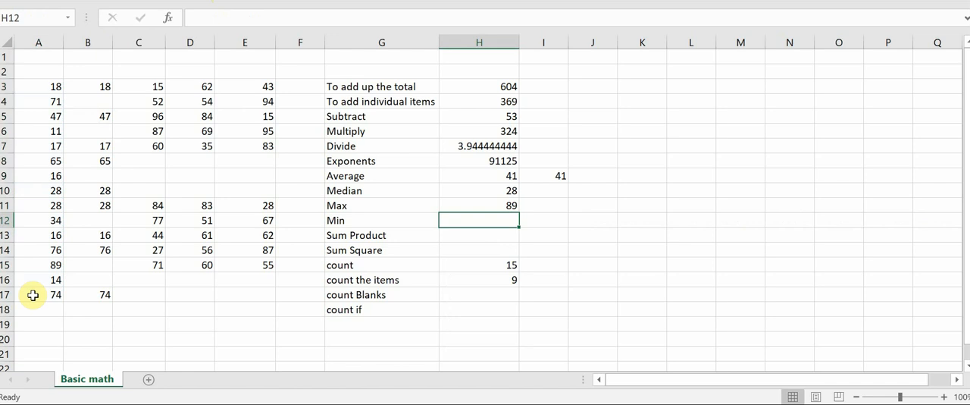
# Find the smallest value of A3:A17 in H12 with the formula =MIN(A3:A17), beside "Min".
pyautogui.write('=min(')
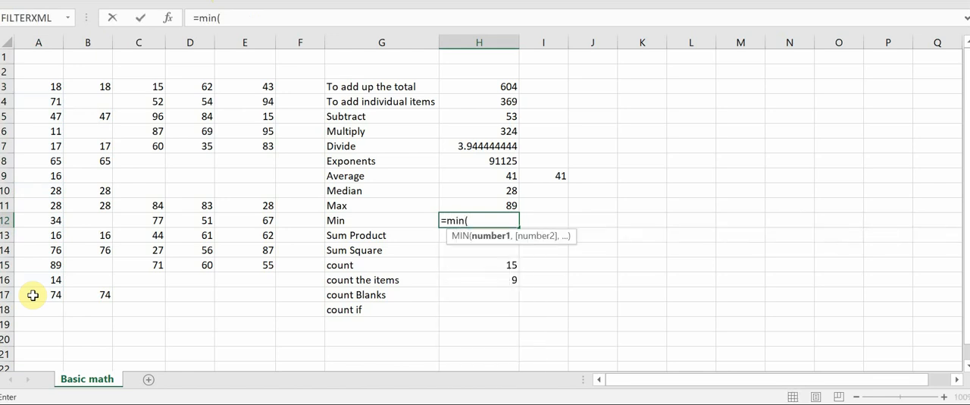
pyautogui.moveTo(51, 85); pyautogui.dragTo(57, 286)
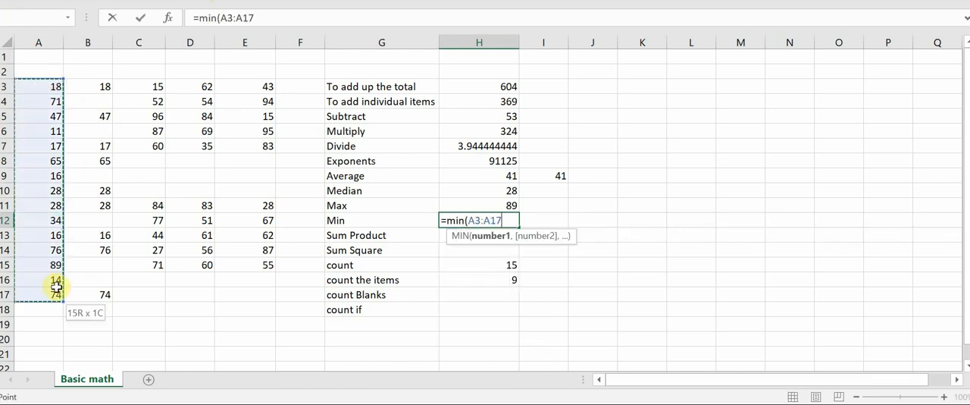
pyautogui.press('Return')
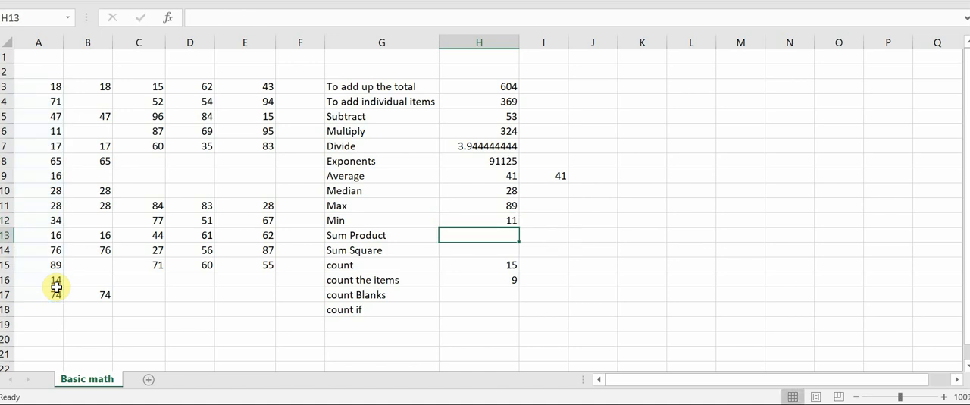
# Find the largest value of column B in I11 with the formula =MAX(B3:B17), beside the column A maximum.
pyautogui.press('Up')
pyautogui.press('Up')
pyautogui.press('Right')
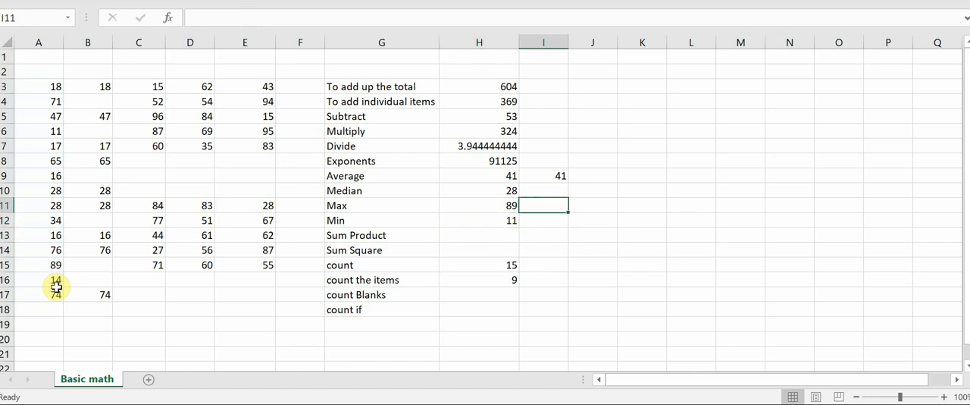
pyautogui.write('=max(')
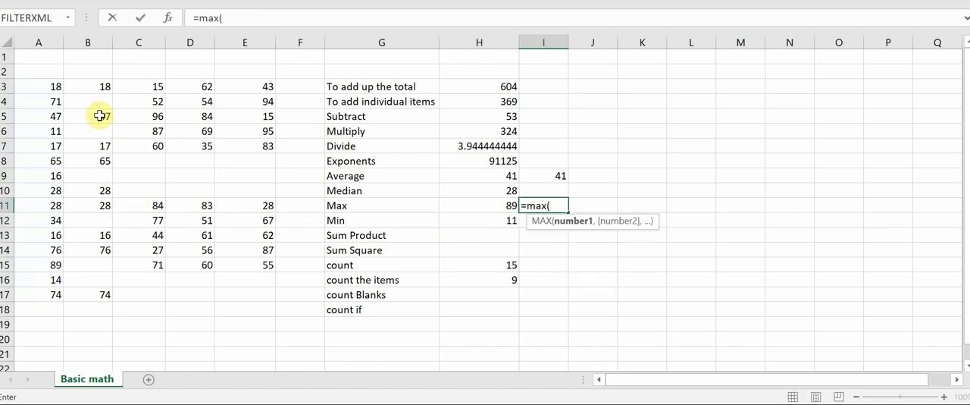
pyautogui.moveTo(97, 87); pyautogui.dragTo(80, 295)
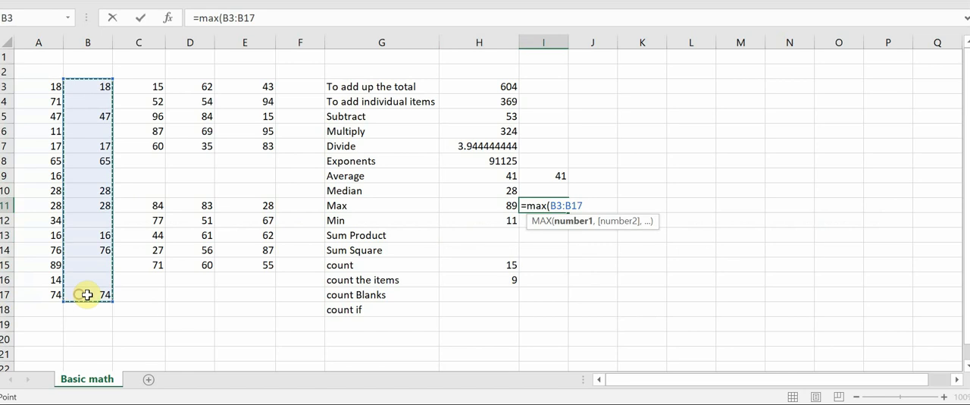
pyautogui.write(')')
pyautogui.press('Return')
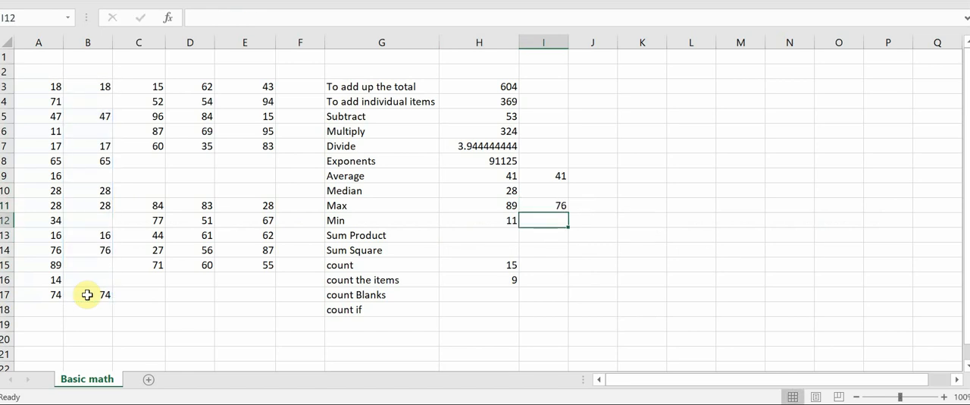
# Find the smallest value of column B in I12 with the formula =MIN(B3:B17).
pyautogui.write('=m')
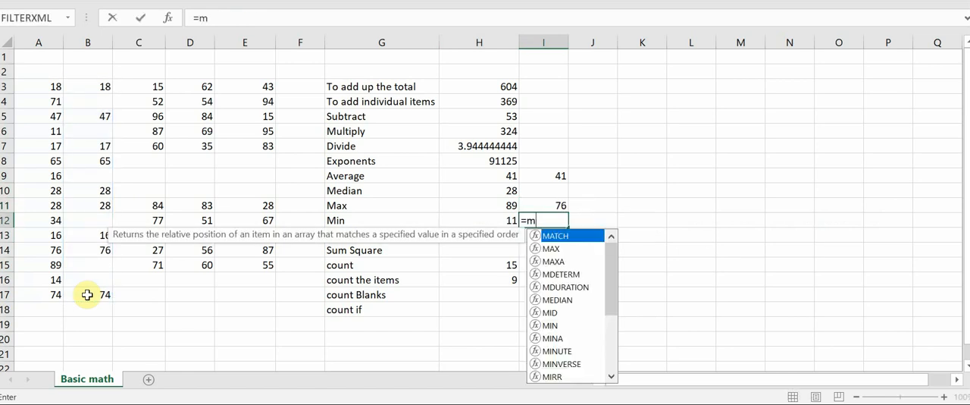
pyautogui.write('in(')
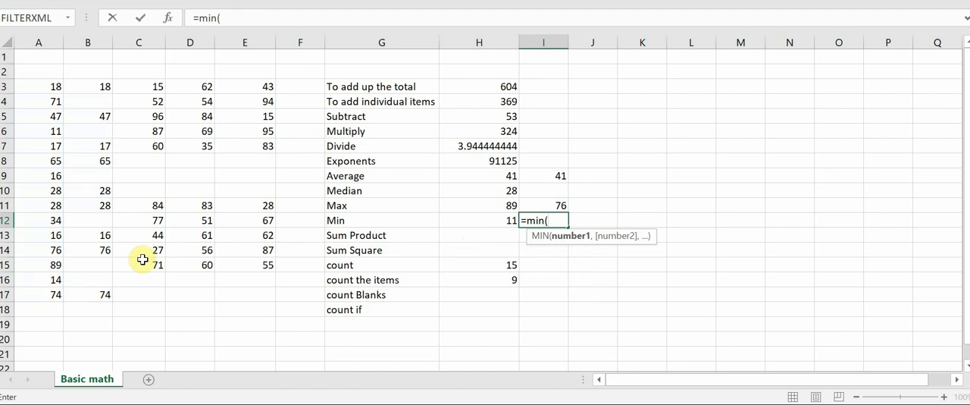
pyautogui.moveTo(99, 83); pyautogui.dragTo(96, 291)
pyautogui.write(')')
pyautogui.press('Return')
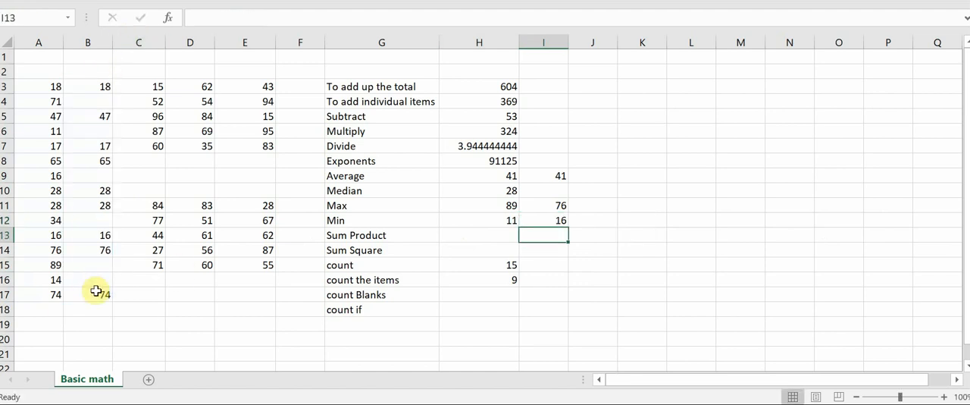
# Review the column B MAX and MIN formulas in I11 and I12, ending on the empty Sum Product cell H13.
pyautogui.press('Up')
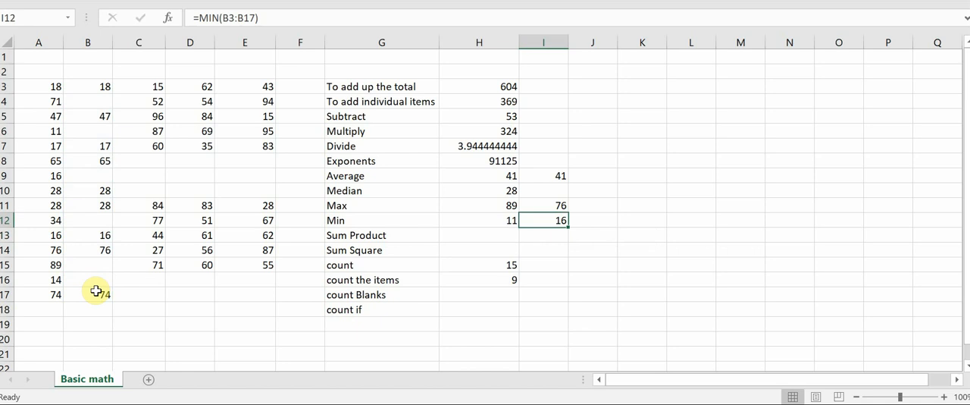
pyautogui.press('Up')
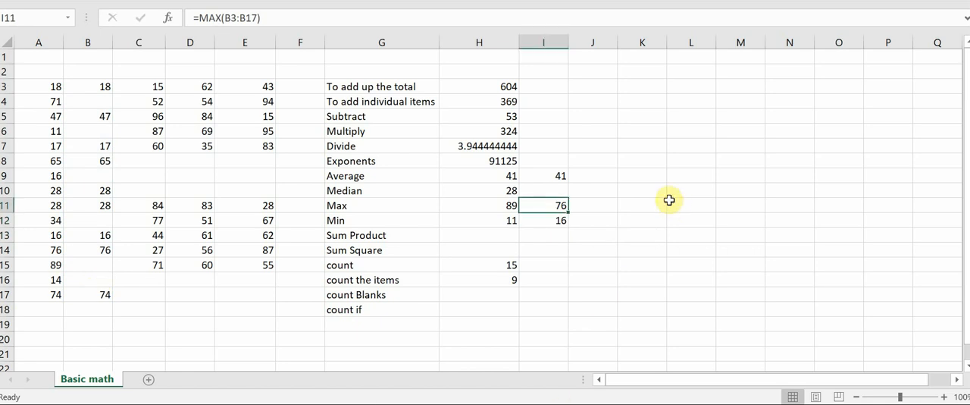
pyautogui.press('Down')
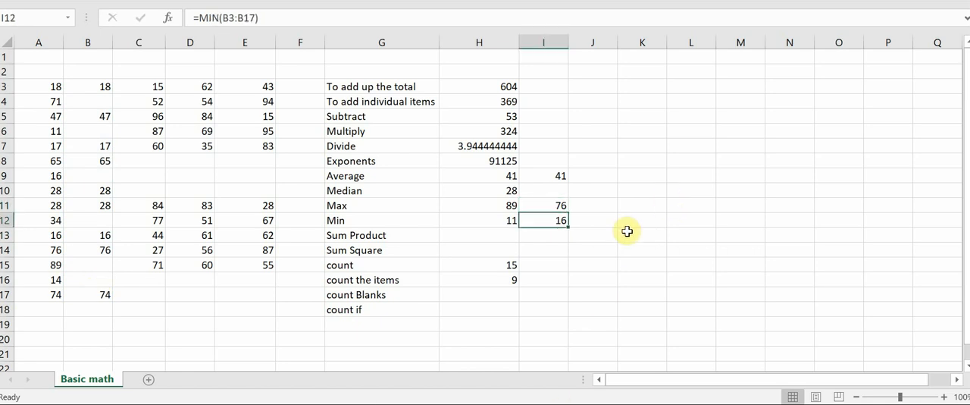
pyautogui.press('Up')
pyautogui.press('Down')
pyautogui.press('Down')
pyautogui.press('Down')
pyautogui.press('Left')
pyautogui.press('Up')
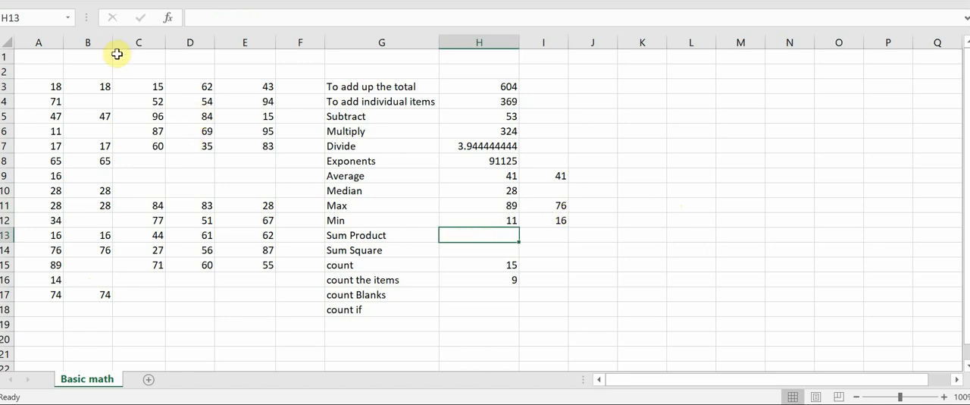
# Fill the upper number block C3:E7 with a gold background.
pyautogui.moveTo(157, 88); pyautogui.dragTo(266, 147)
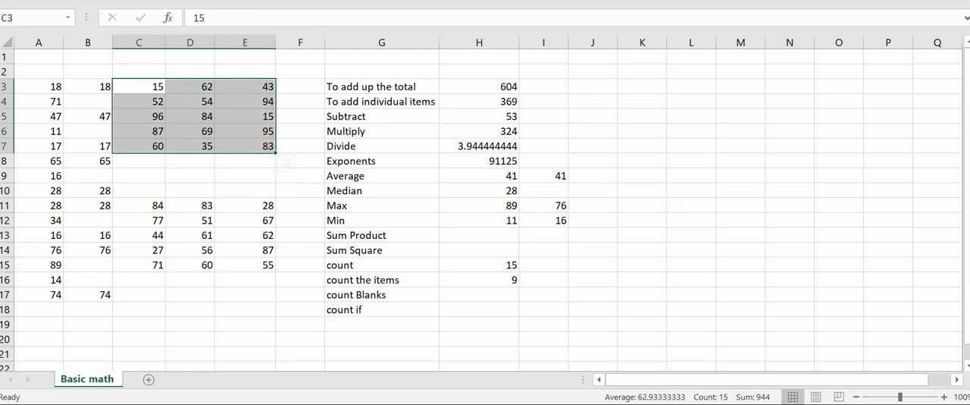
pyautogui.click(265, 38)
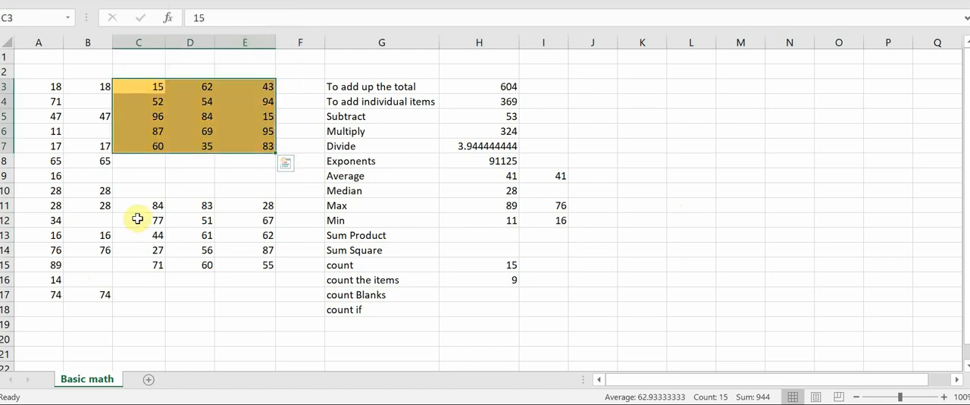
# Shade cells C11:E14 of the lower number block with a medium blue theme colour.
pyautogui.moveTo(155, 205); pyautogui.dragTo(244, 255)
pyautogui.click(188, 1)
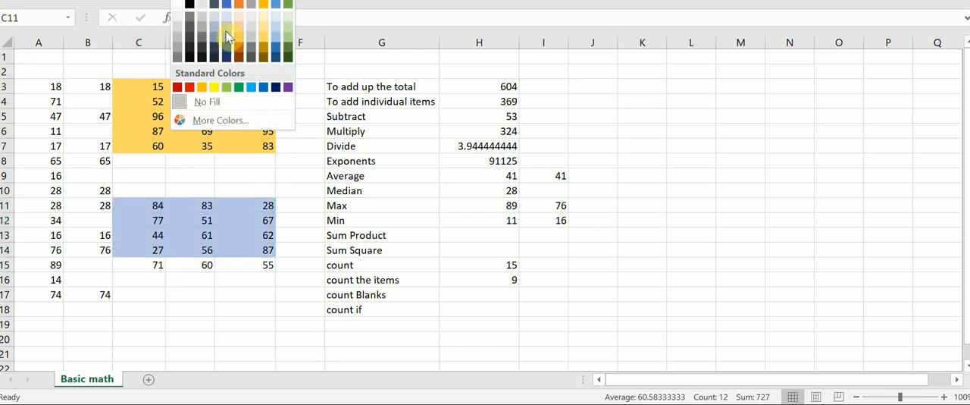
pyautogui.click(225, 34)
pyautogui.click(157, 207)
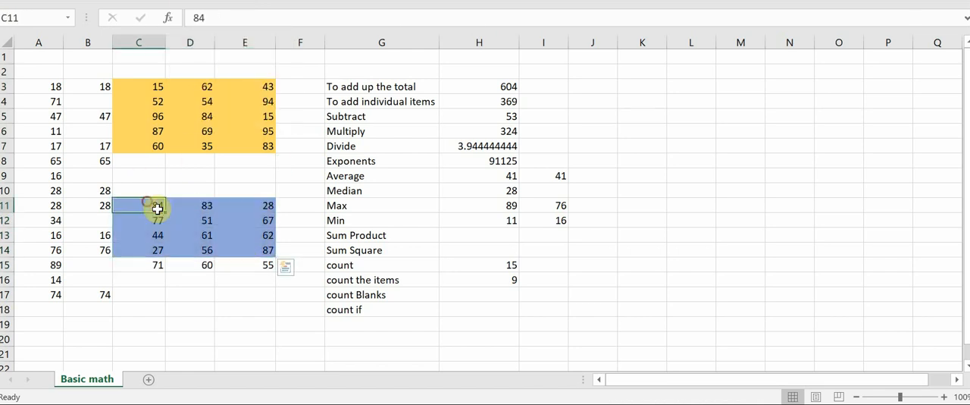
# Fill the whole lower number block C11:E15 with the standard light blue, and compare the two coloured ranges.
pyautogui.moveTo(157, 207); pyautogui.dragTo(258, 265)
pyautogui.click(188, 1)
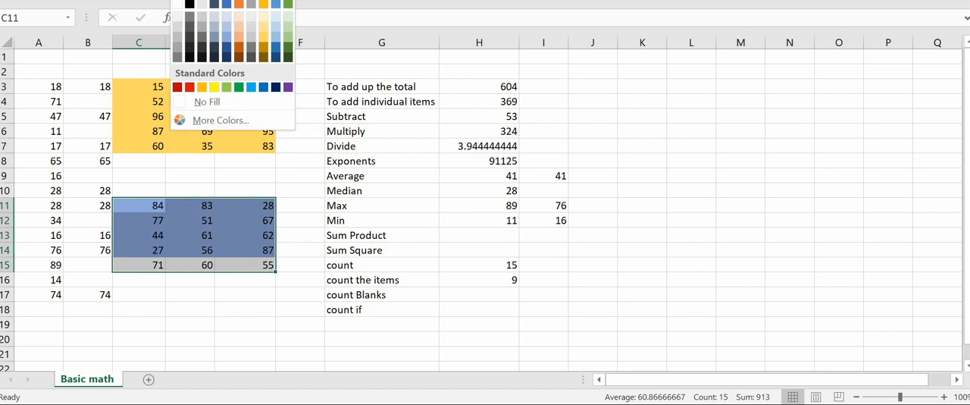
pyautogui.click(249, 87)
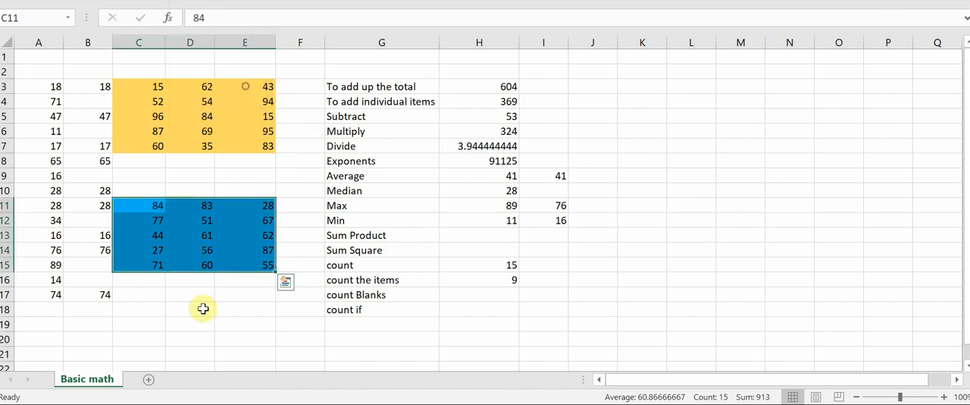
pyautogui.moveTo(158, 88); pyautogui.dragTo(258, 145)
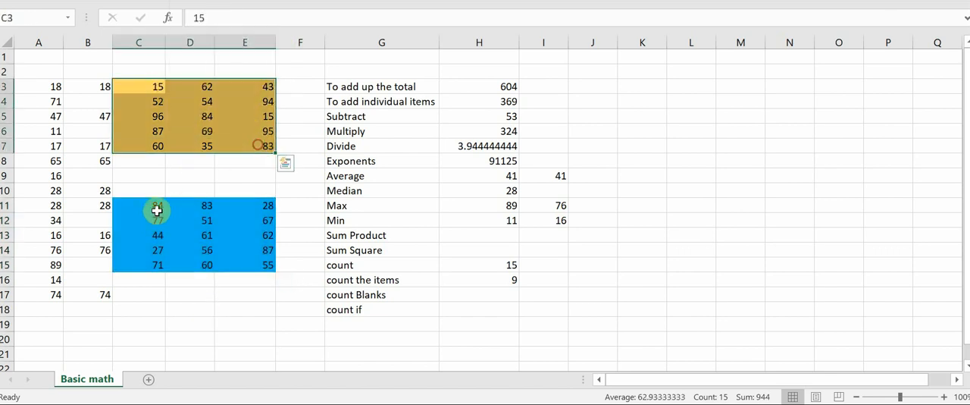
pyautogui.moveTo(157, 211); pyautogui.dragTo(247, 262)
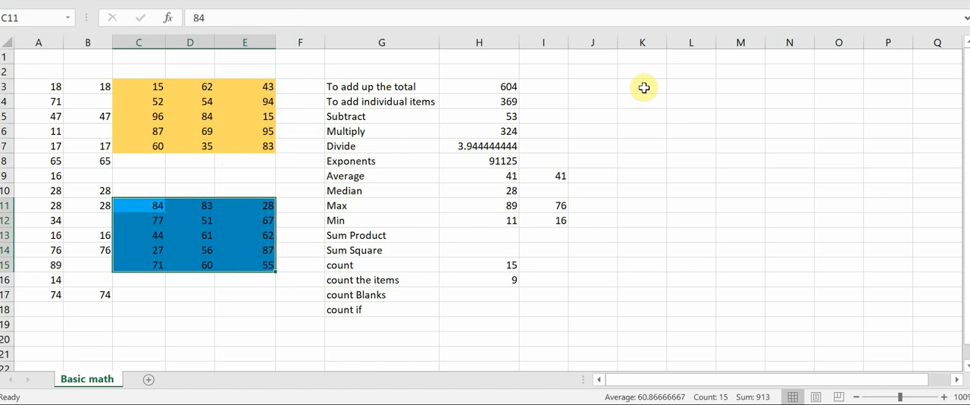
# Multiply the first cells of the gold and blue blocks in K3 with the formula =C3*C11.
pyautogui.click(643, 87)
pyautogui.write('=')
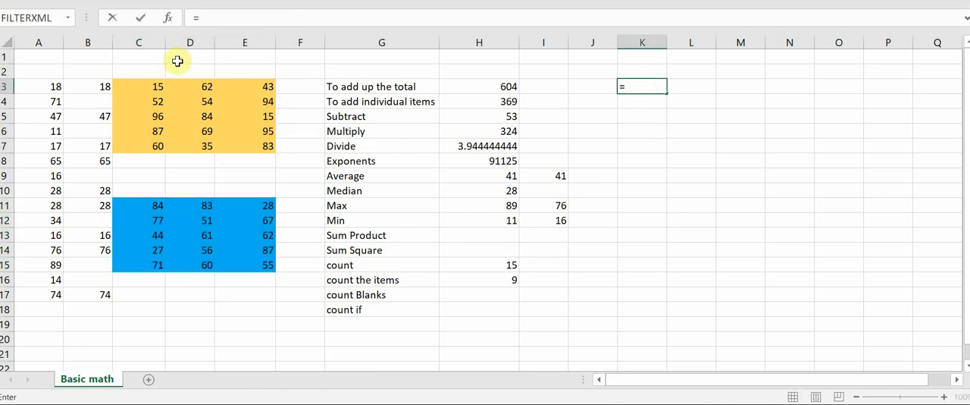
pyautogui.click(137, 89)
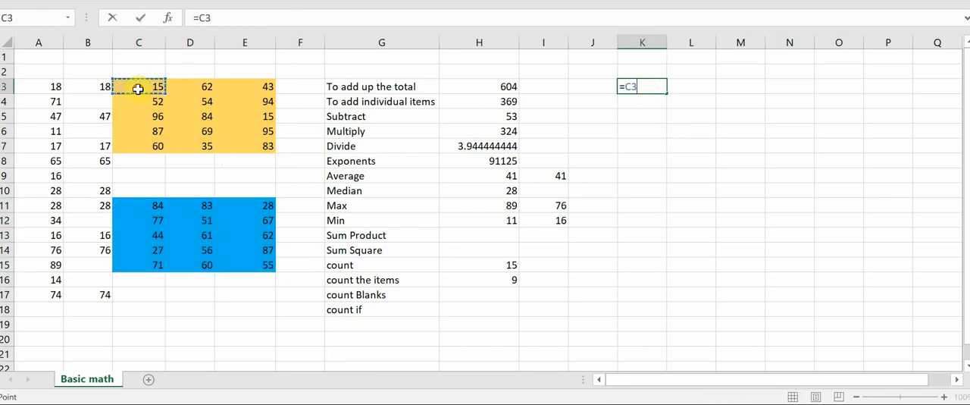
pyautogui.click(151, 206)
pyautogui.press('Return')
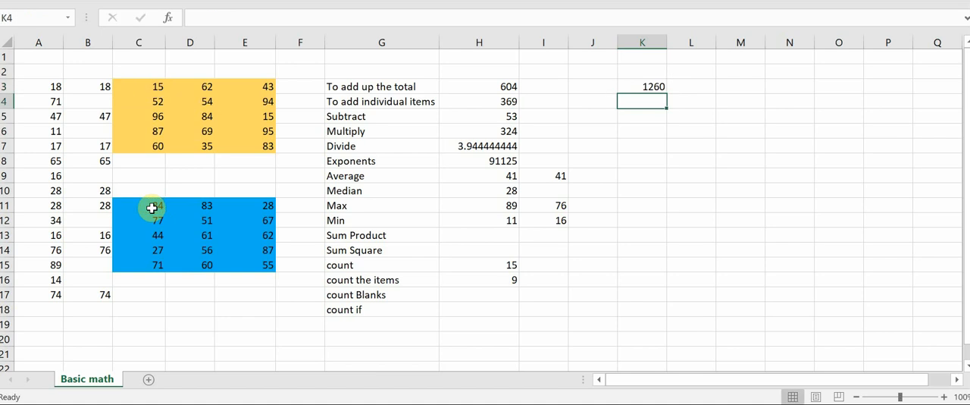
# Multiply the second cells of the two blocks' first rows in L3 with the formula =D3*D11.
pyautogui.click(644, 87)
pyautogui.click(692, 80)
pyautogui.write('=')
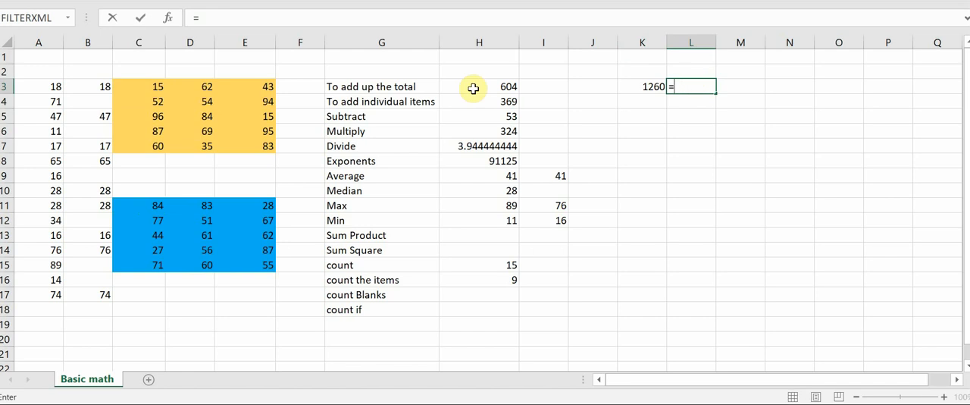
pyautogui.click(196, 86)
pyautogui.write('*')
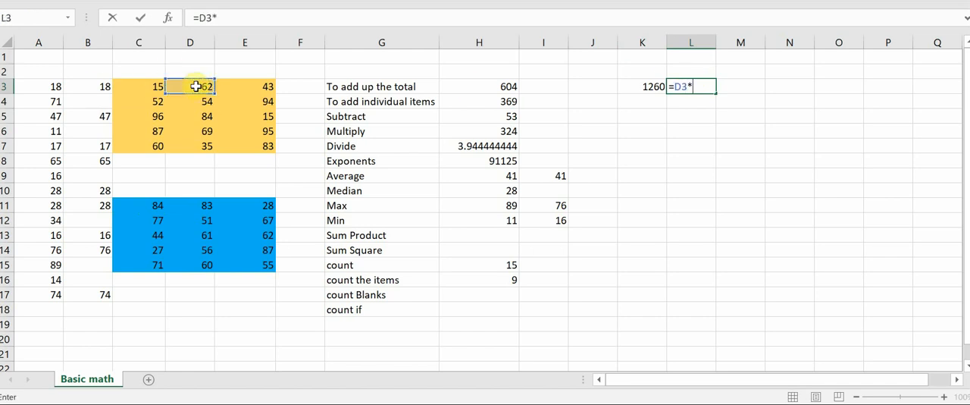
pyautogui.click(194, 215)
pyautogui.press('Return')
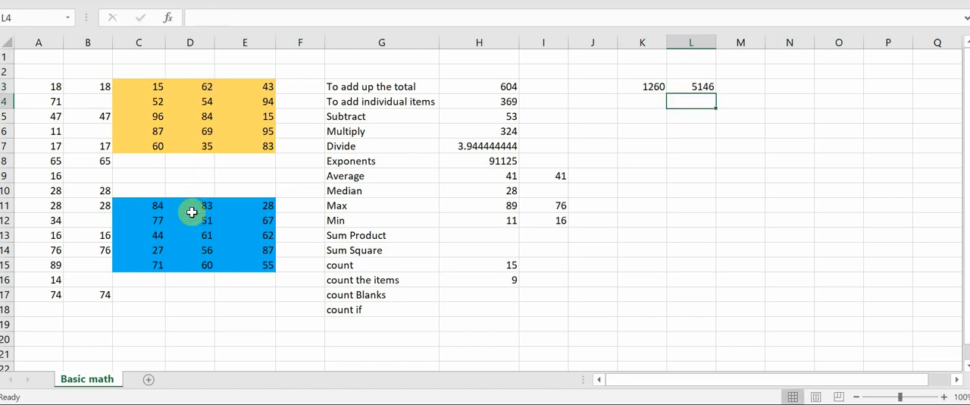
# Extend the L3 product formula to M3, and fill the formulas of K3:M3 down through row 7.
pyautogui.click(739, 84)
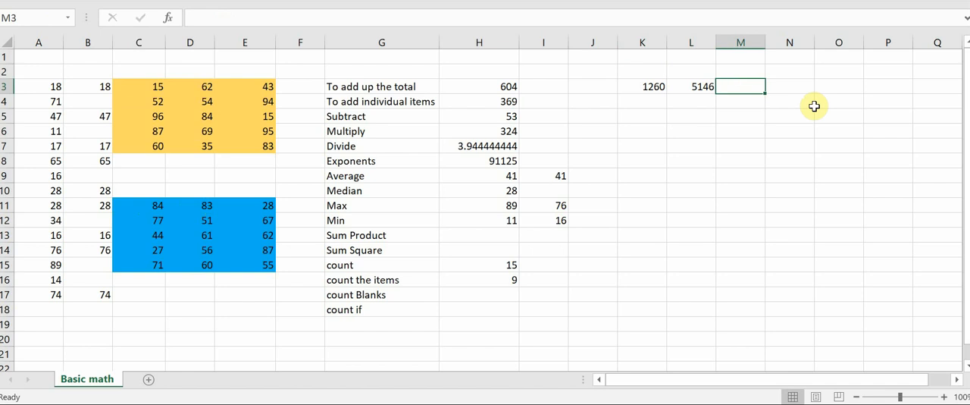
pyautogui.click(704, 89)
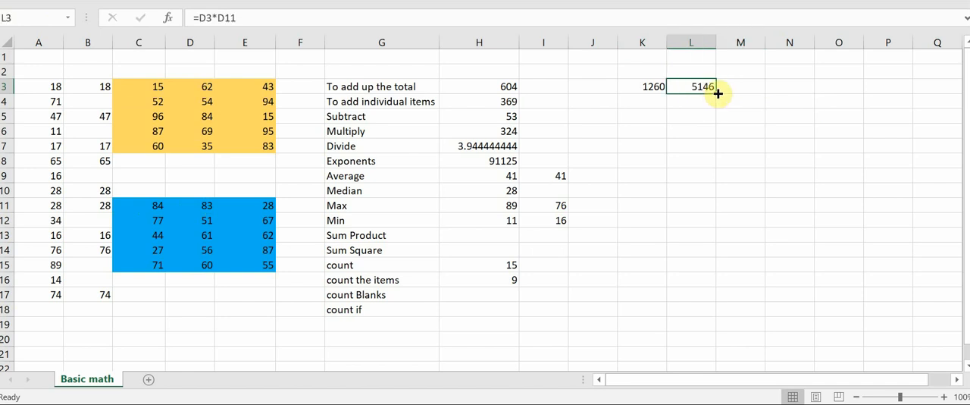
pyautogui.moveTo(718, 93); pyautogui.dragTo(749, 88)
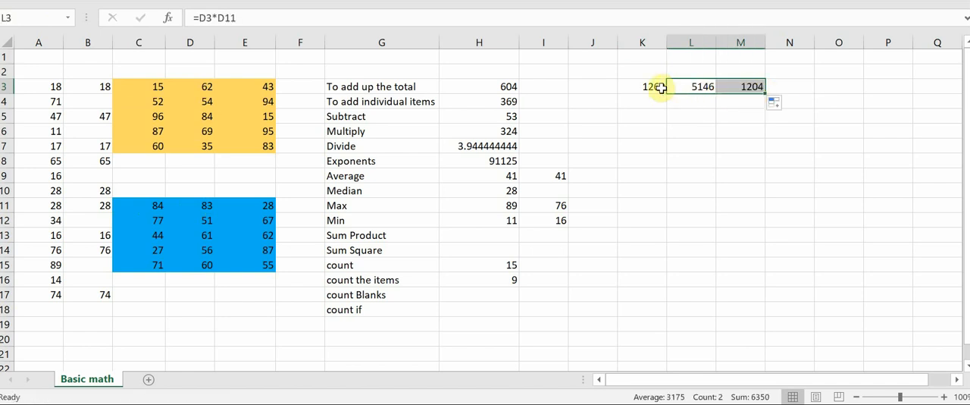
pyautogui.moveTo(650, 86); pyautogui.dragTo(747, 85)
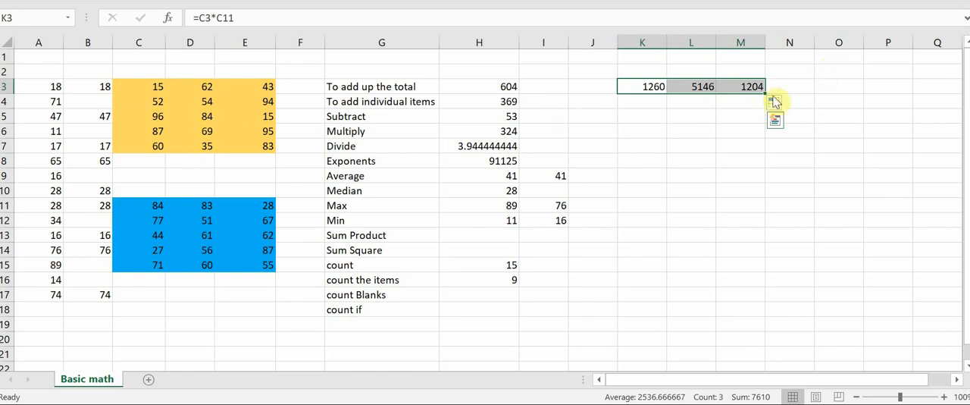
pyautogui.moveTo(766, 94); pyautogui.dragTo(761, 149)
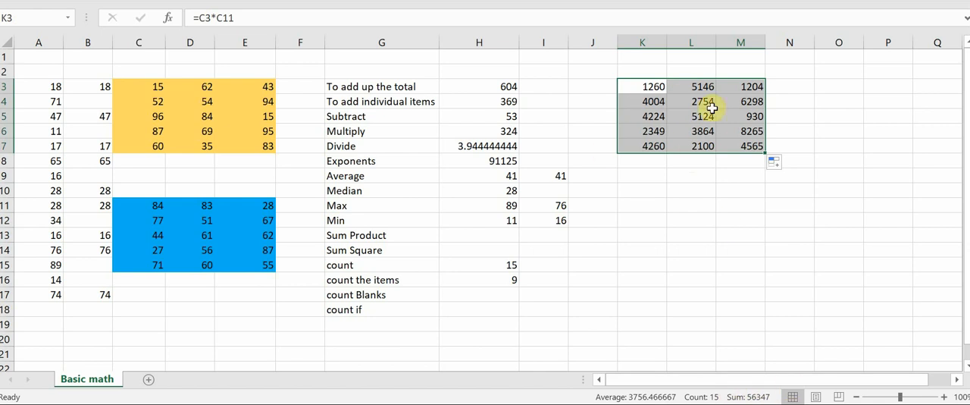
# Calculate the sum product of the gold and blue blocks in H13 with =SUMPRODUCT(C3:E7,C11:E15).
pyautogui.click(497, 238)
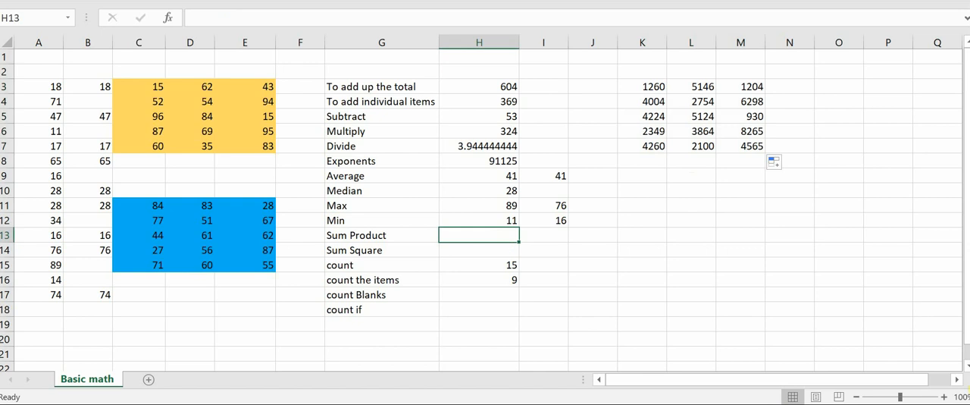
pyautogui.write('=sun')
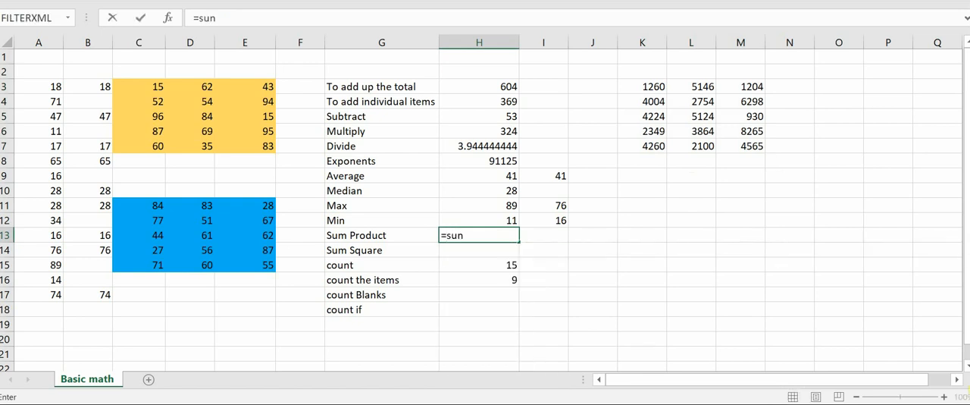
pyautogui.press('BackSpace')
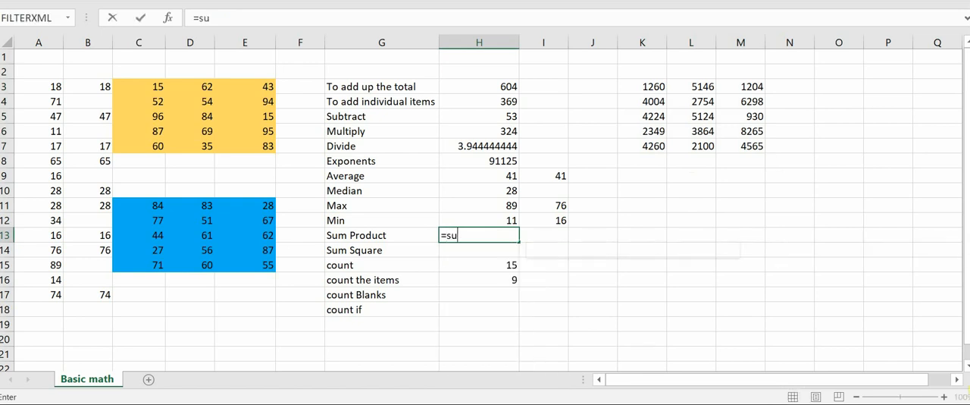
pyautogui.write('mp')
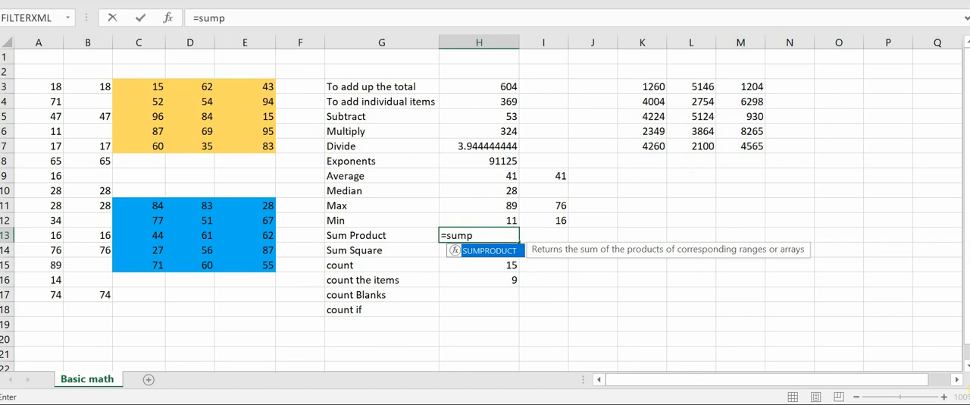
pyautogui.press('Tab')
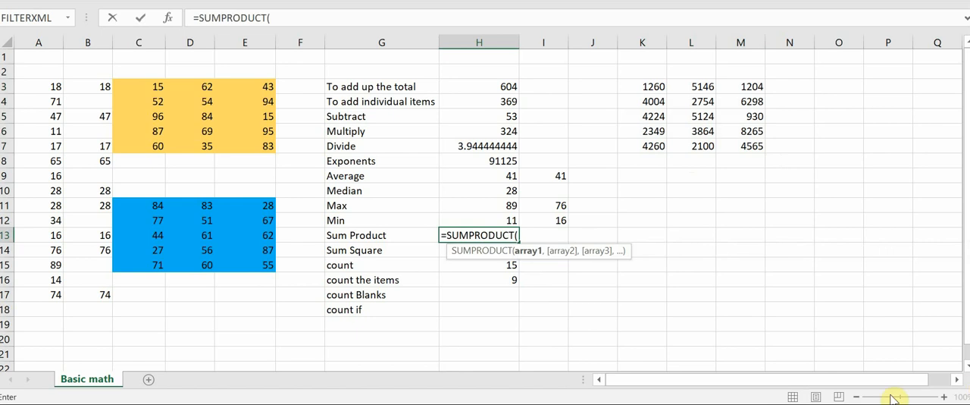
pyautogui.moveTo(144, 85); pyautogui.dragTo(253, 150)
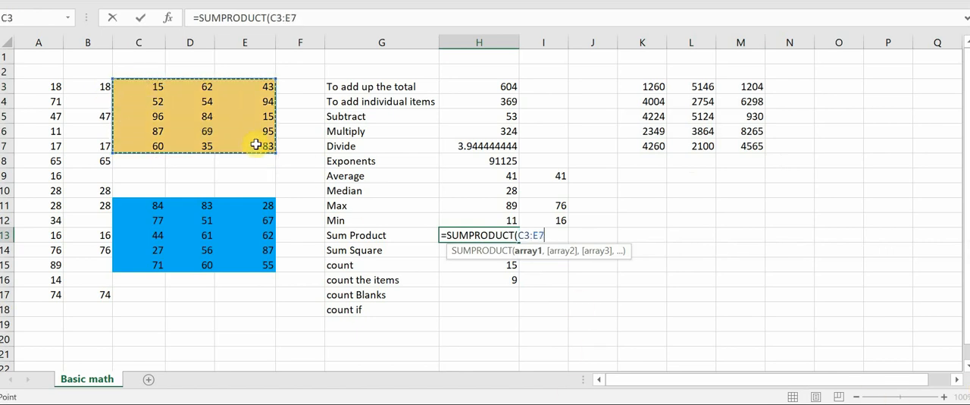
pyautogui.write(',')
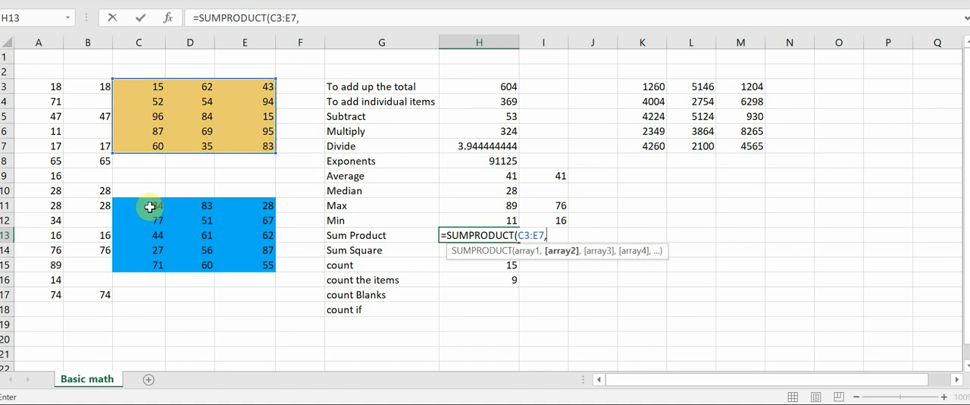
pyautogui.moveTo(151, 207); pyautogui.dragTo(260, 267)
pyautogui.write(')')
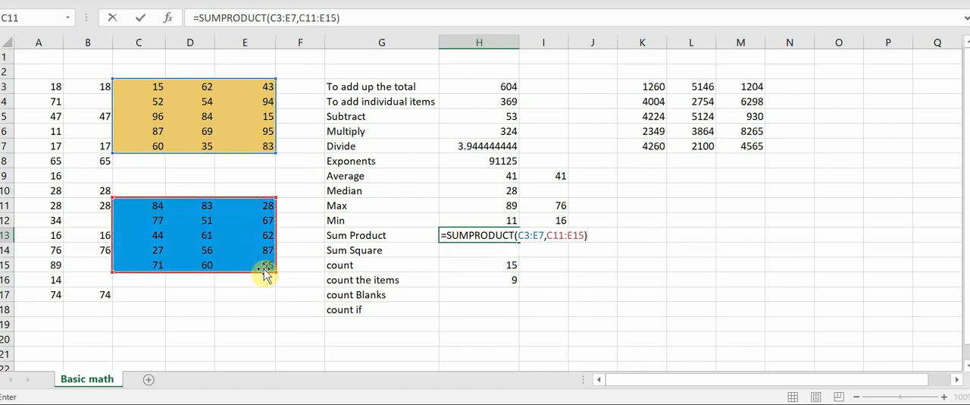
pyautogui.press('Return')
pyautogui.press('Up')
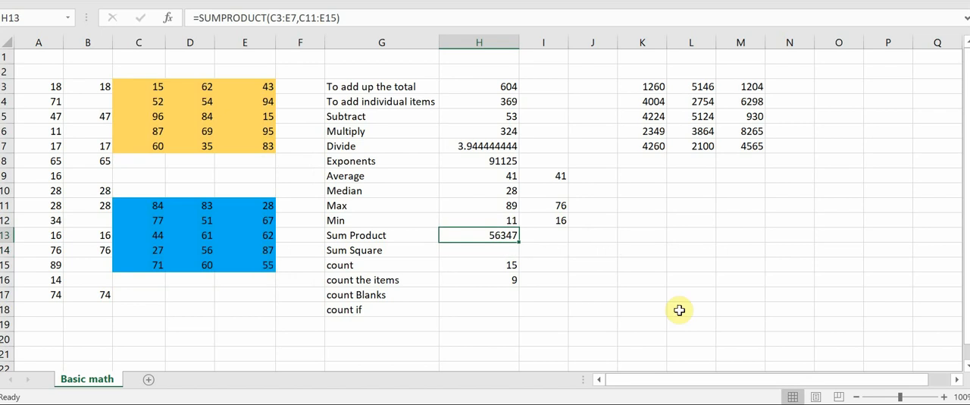
# Total the individual products in K10 with =SUM(K3:M7), and compare it with the Sum Product formula in H13.
pyautogui.click(651, 189)
pyautogui.write('sum')
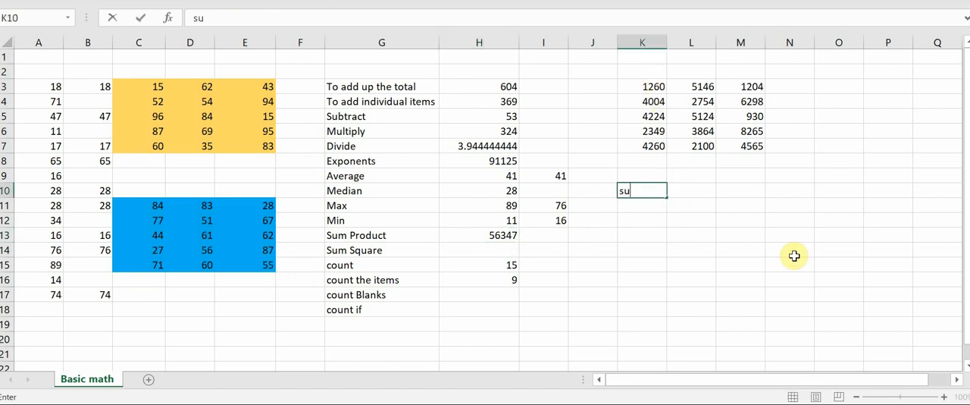
pyautogui.press('BackSpace')
pyautogui.press('BackSpace')
pyautogui.press('BackSpace')
pyautogui.write('=sum(')
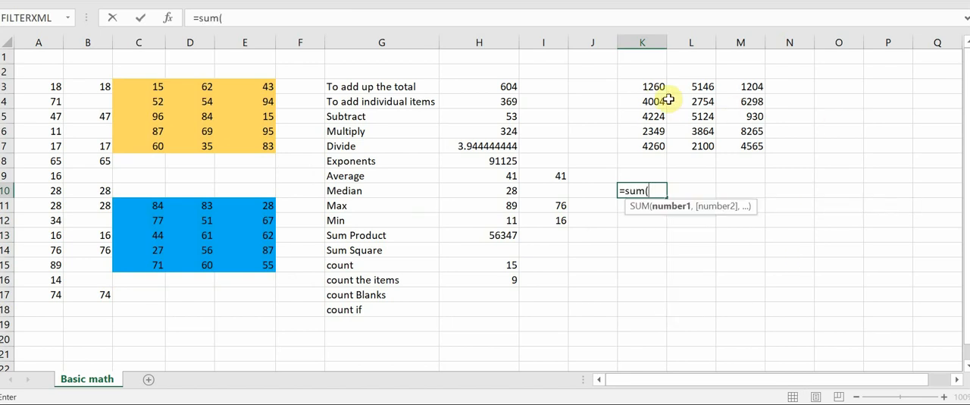
pyautogui.moveTo(654, 86); pyautogui.dragTo(731, 139)
pyautogui.press('Return')
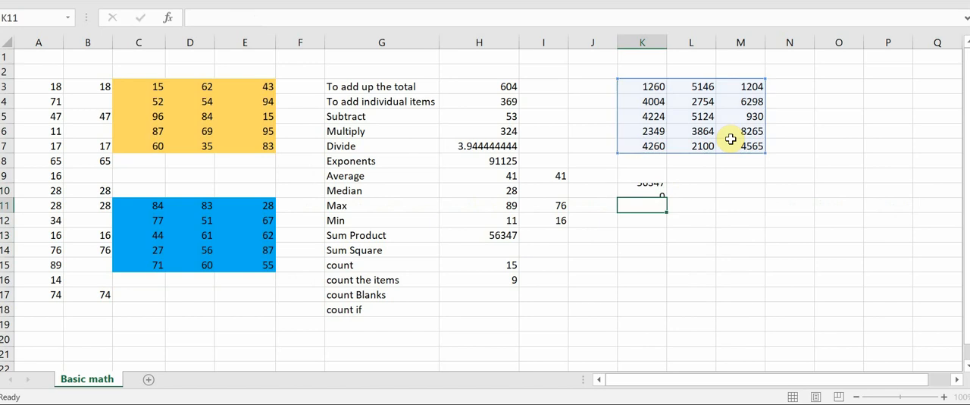
pyautogui.press('Up')
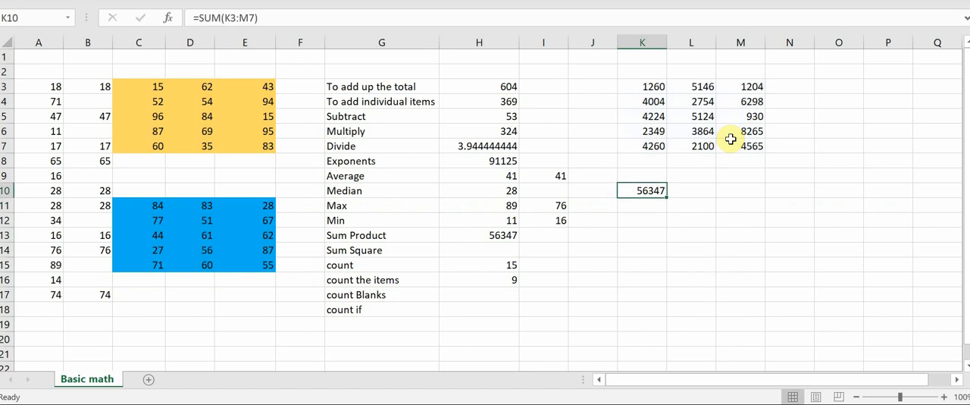
pyautogui.click(483, 238)
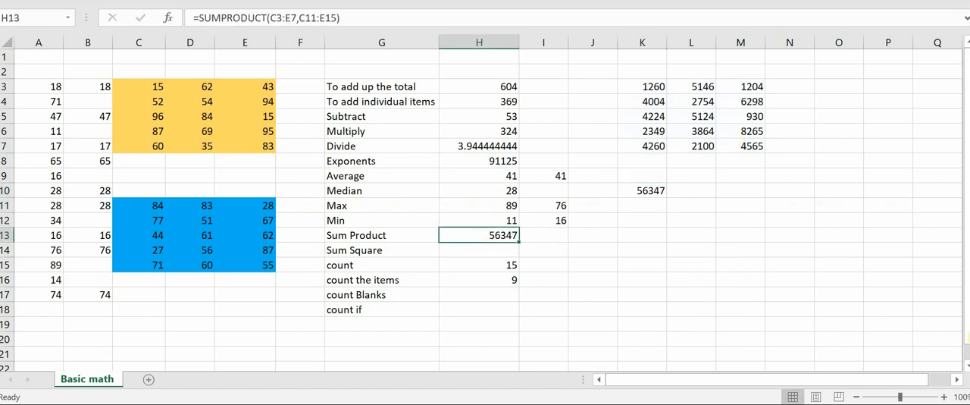
pyautogui.click(142, 89)
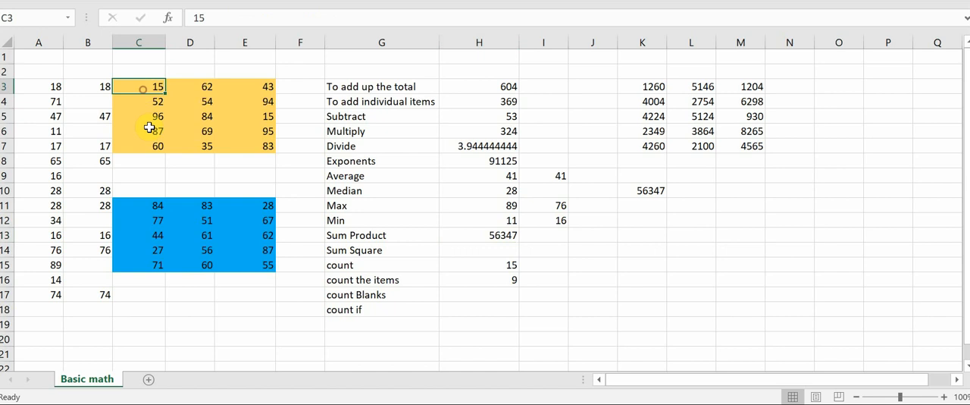
pyautogui.click(151, 205)
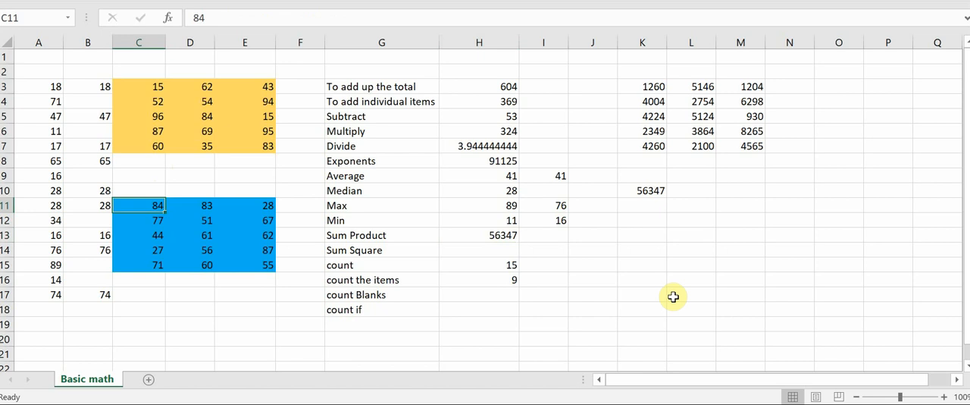
# Calculate the sum of squares of the gold block in H14 with =SUMSQ(C3:E7).
pyautogui.click(494, 250)
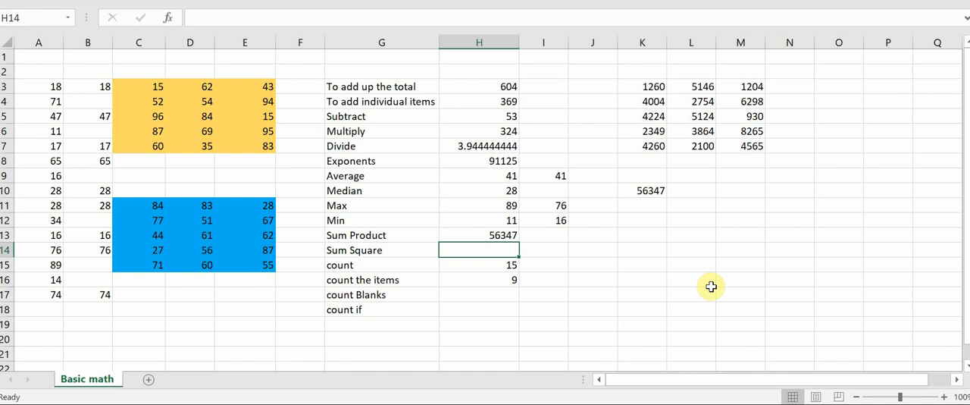
pyautogui.write('=')
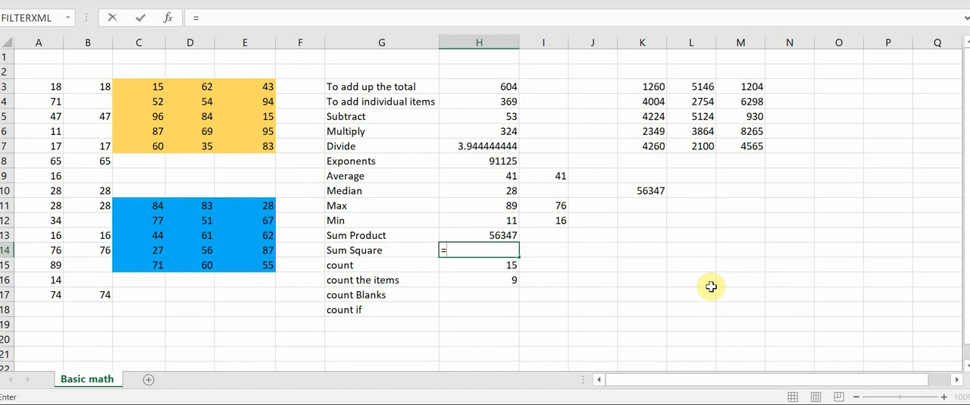
pyautogui.write('sum')
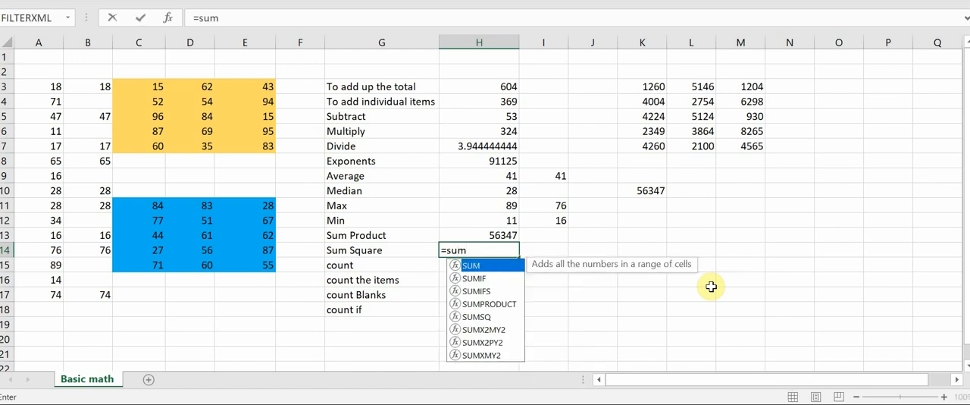
pyautogui.press('Down')
pyautogui.press('Down')
pyautogui.press('Down')
pyautogui.press('Down')
pyautogui.press('Tab')
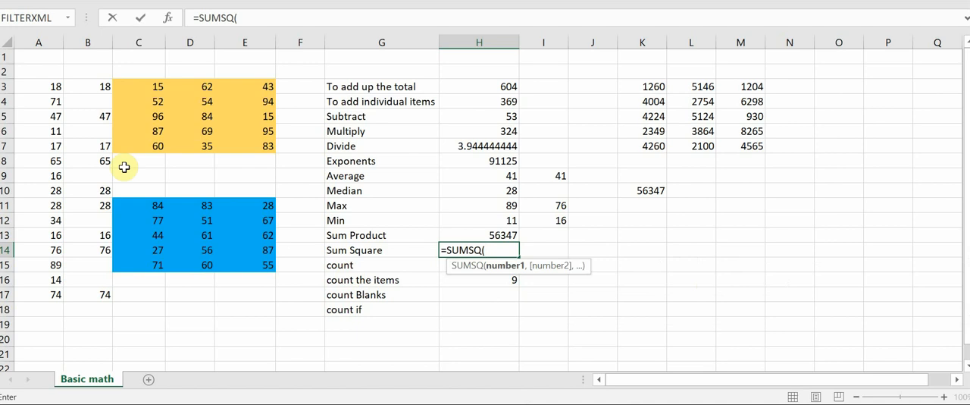
pyautogui.moveTo(144, 84); pyautogui.dragTo(250, 145)
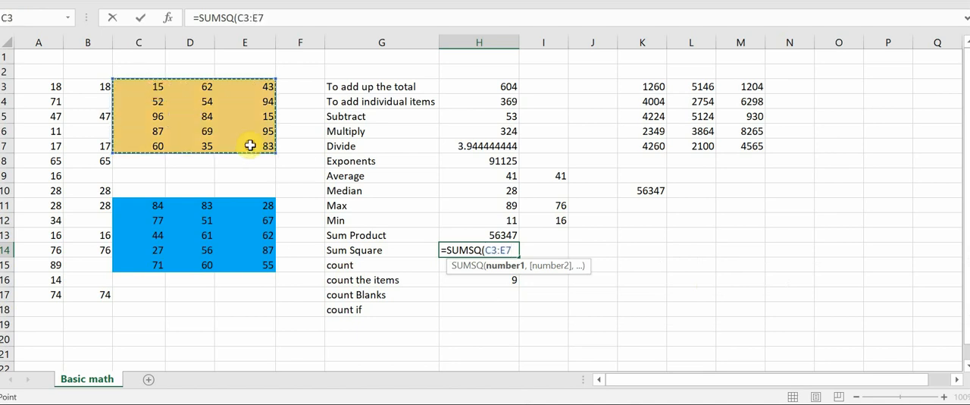
pyautogui.press('Return')
pyautogui.press('Up')
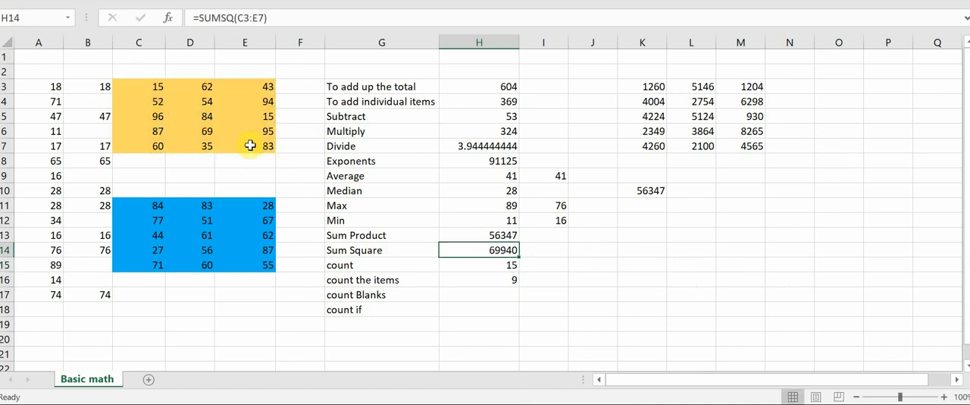
# Square the gold block's first cell in K13 with the formula =C3*C3.
pyautogui.click(143, 91)
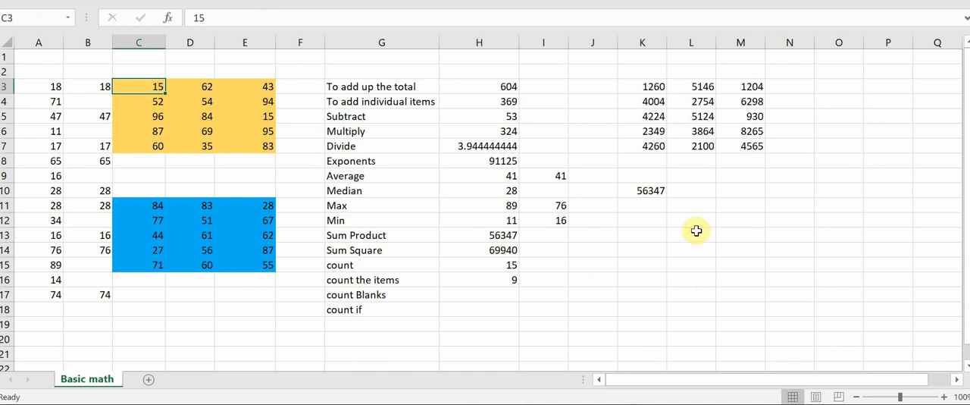
pyautogui.click(653, 233)
pyautogui.write('=')
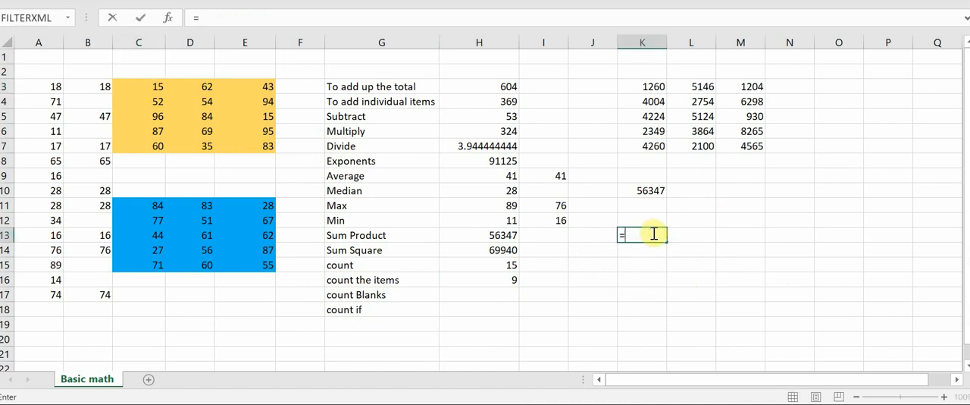
pyautogui.click(153, 86)
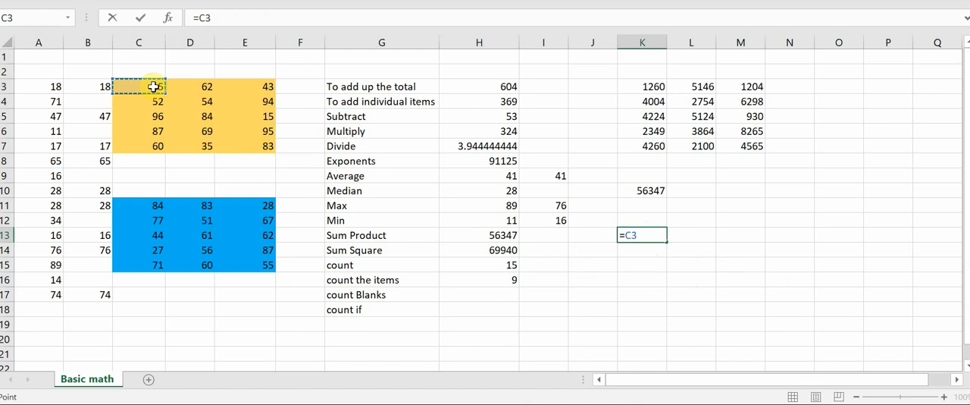
pyautogui.write('*')
pyautogui.click(153, 86)
pyautogui.press('Return')
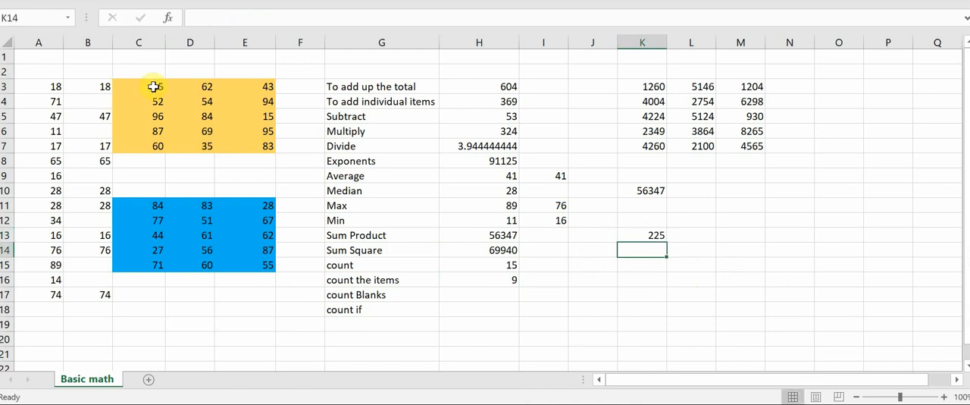
# Copy the squaring formula from K13 across to M13 and down through row 17, filling K13:M17.
pyautogui.press('Up')
pyautogui.hotkey('ctrl', 'c')
pyautogui.hotkey('shift', 'Right')
pyautogui.hotkey('shift', 'Right')
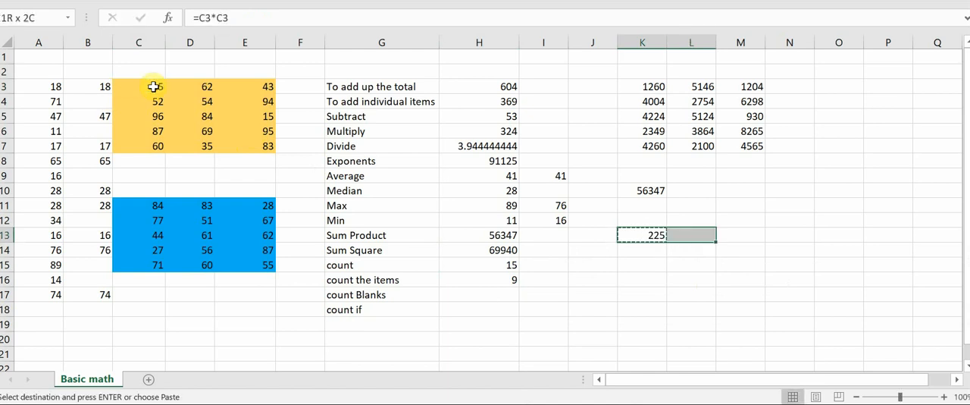
pyautogui.hotkey('ctrl', 'v')
pyautogui.hotkey('shift', 'Down')
pyautogui.hotkey('shift', 'Down')
pyautogui.hotkey('shift', 'Down')
pyautogui.hotkey('shift', 'Down')
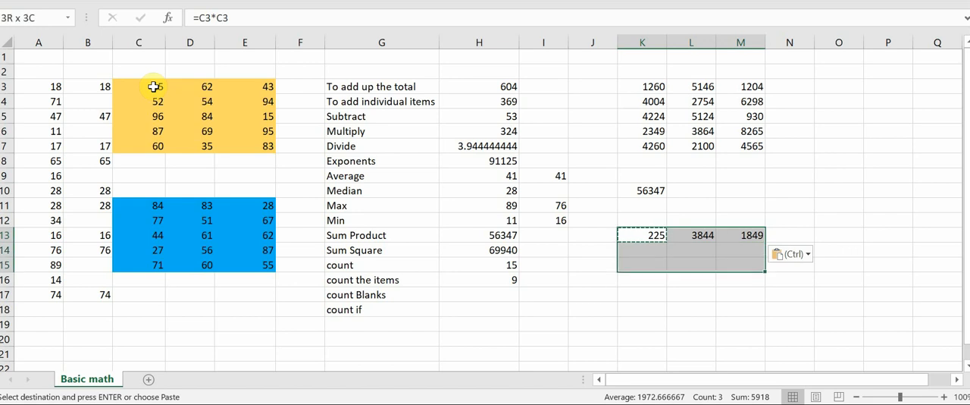
pyautogui.press('Return')
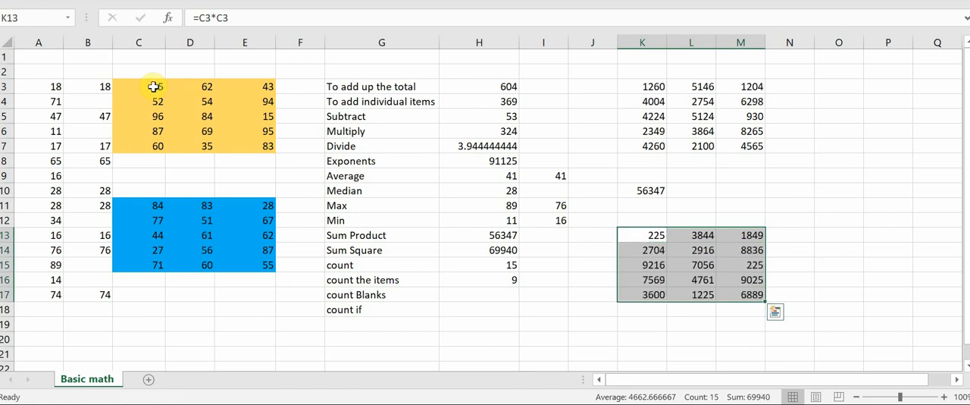
# Total the individual squares in K19 with =SUM(K13:M17), and compare it with the Sum Square formula in H14.
pyautogui.click(639, 322)
pyautogui.write('sum(')
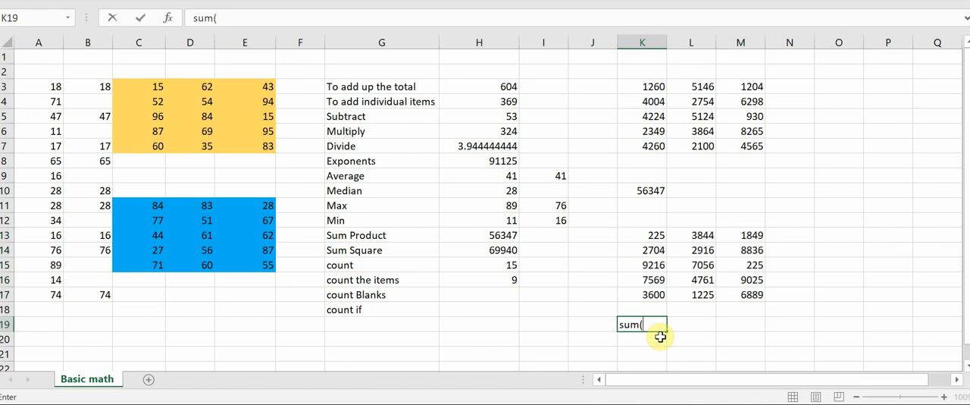
pyautogui.press('BackSpace')
pyautogui.press('BackSpace')
pyautogui.press('BackSpace')
pyautogui.write('=sum(')
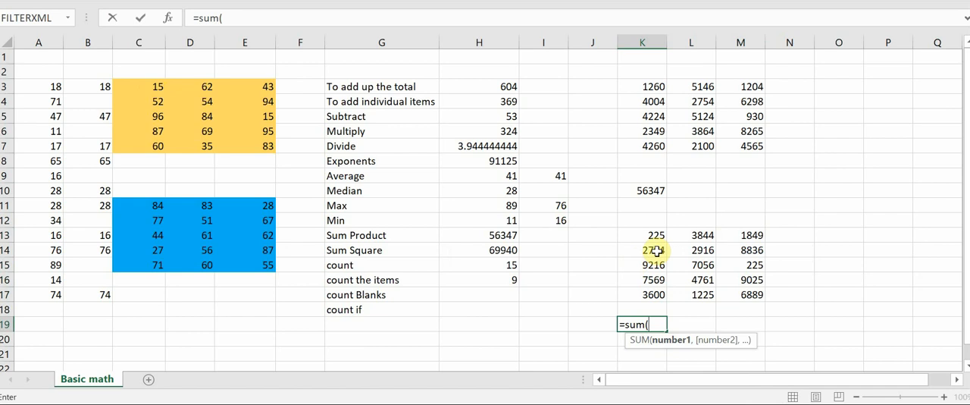
pyautogui.moveTo(653, 236); pyautogui.dragTo(747, 294)
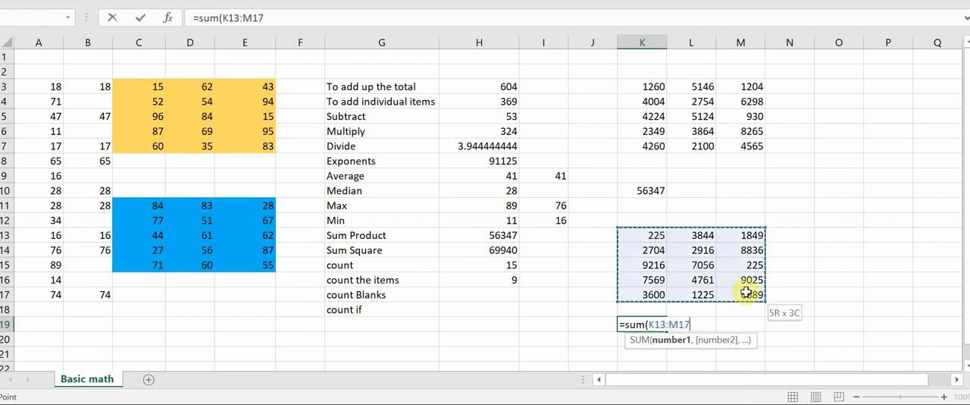
pyautogui.write(')')
pyautogui.press('Return')
pyautogui.press('Up')
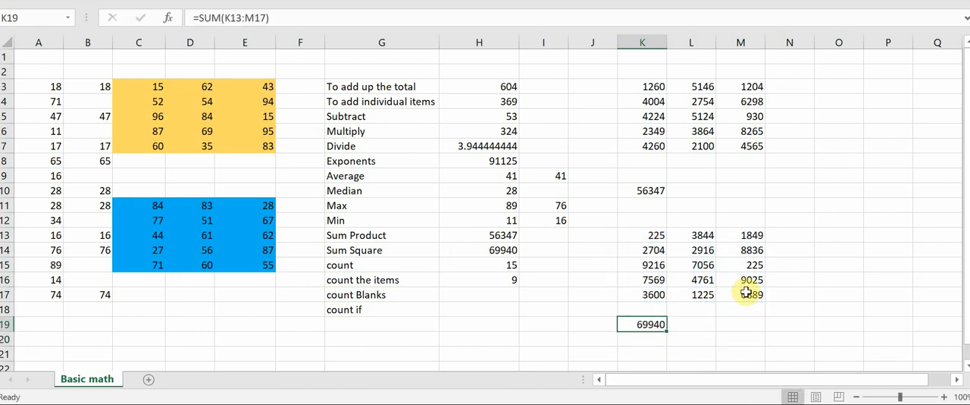
pyautogui.click(485, 252)
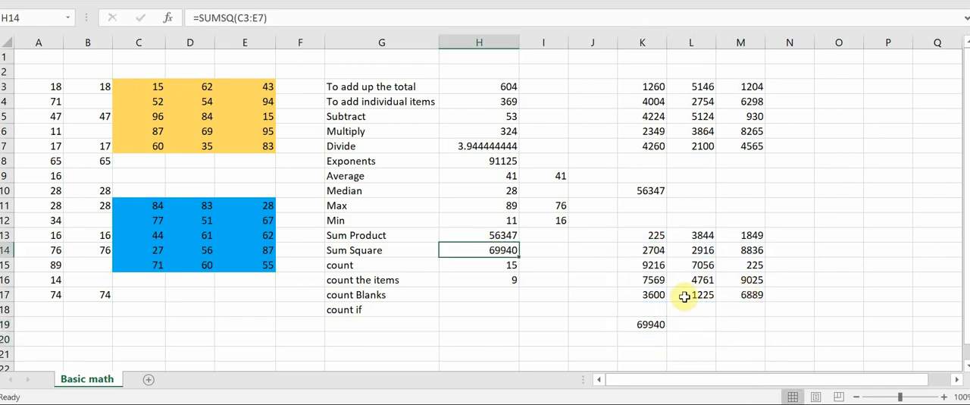
pyautogui.click(652, 236)
pyautogui.click(690, 241)
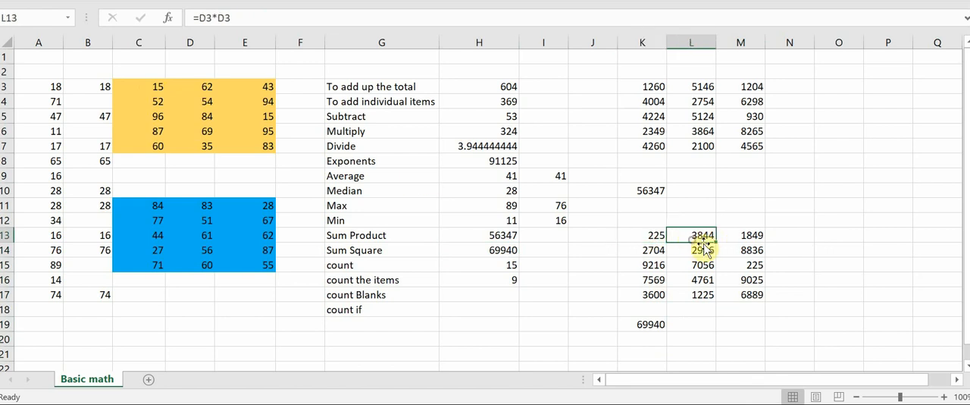
# Review the individual squaring formulas across K13:M17 and compare them with the Sum Square formula in H14.
pyautogui.click(751, 241)
pyautogui.click(642, 255)
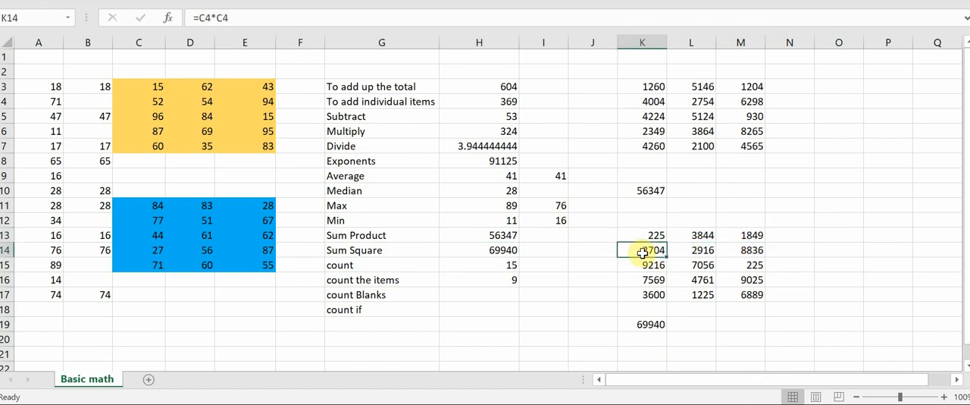
pyautogui.click(702, 258)
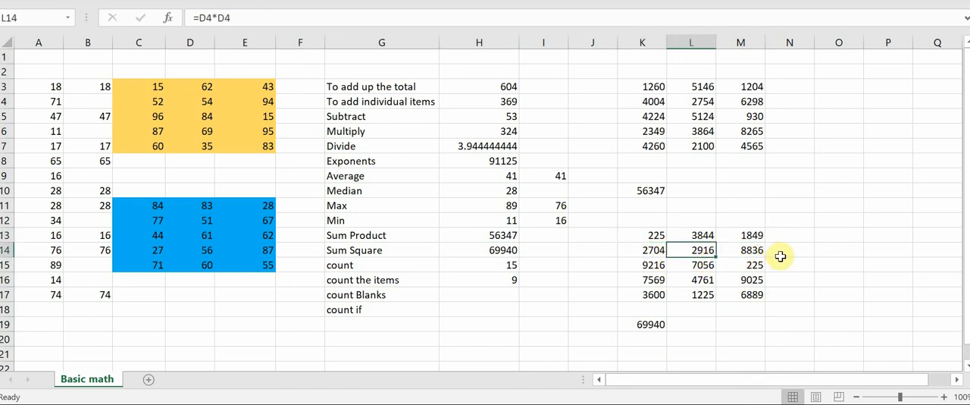
pyautogui.click(754, 255)
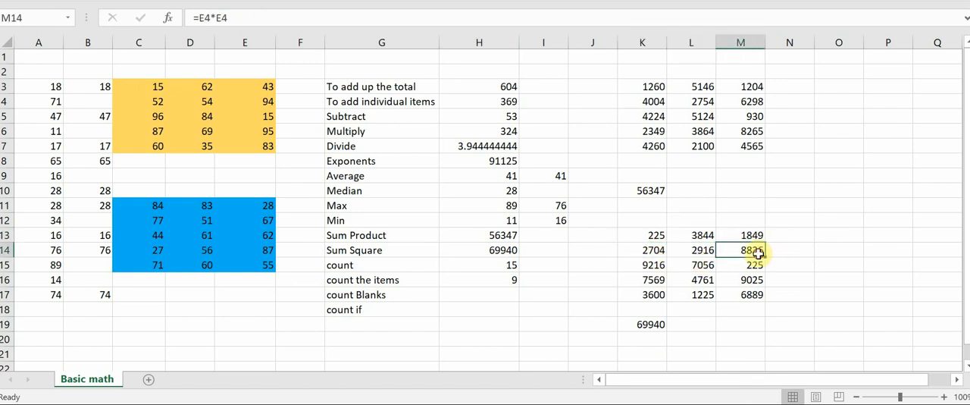
pyautogui.click(650, 266)
pyautogui.click(722, 280)
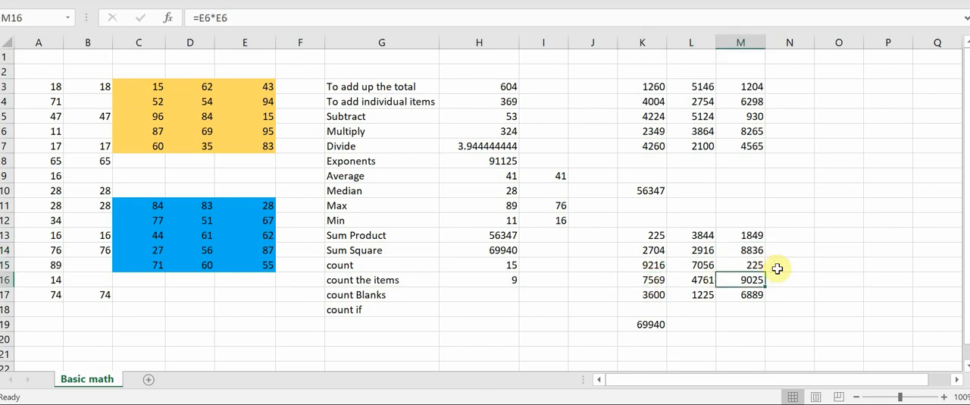
pyautogui.click(747, 266)
pyautogui.click(657, 281)
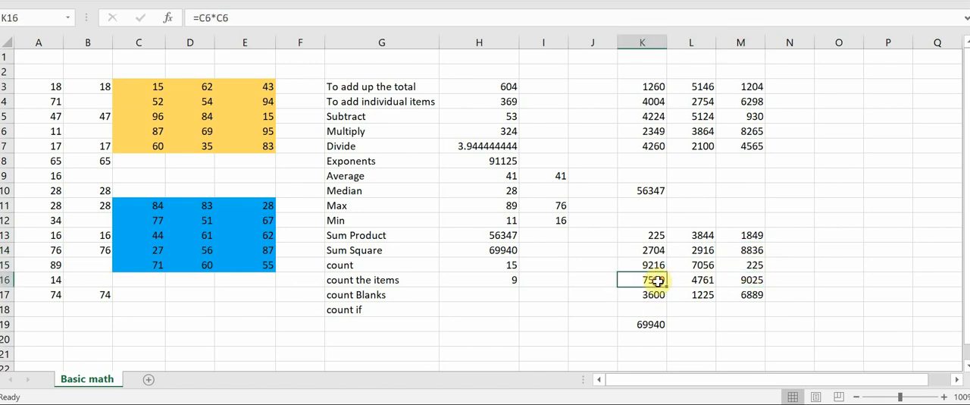
pyautogui.click(700, 280)
pyautogui.click(752, 279)
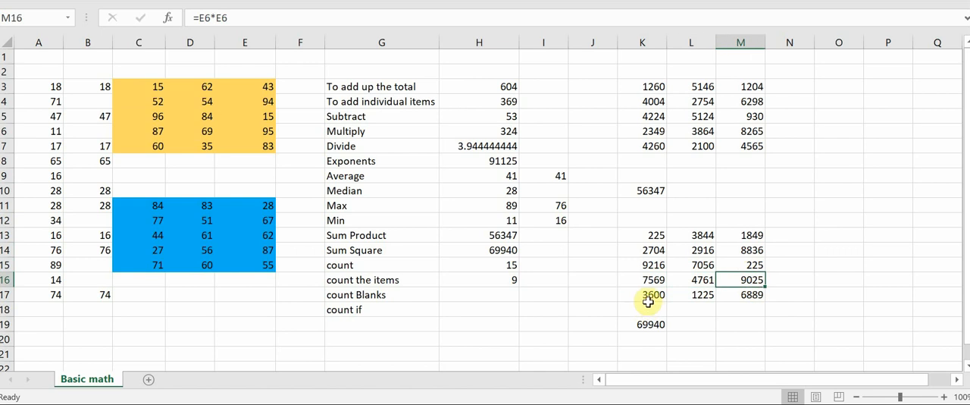
pyautogui.click(650, 297)
pyautogui.click(758, 294)
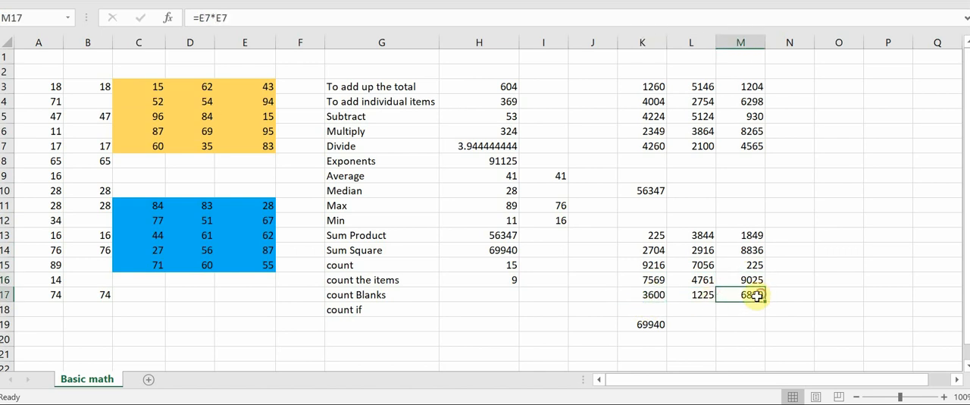
pyautogui.click(699, 294)
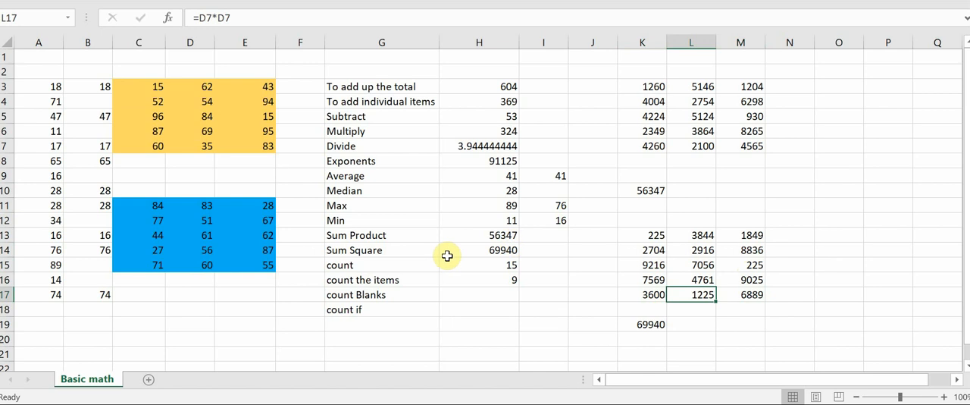
pyautogui.click(498, 250)
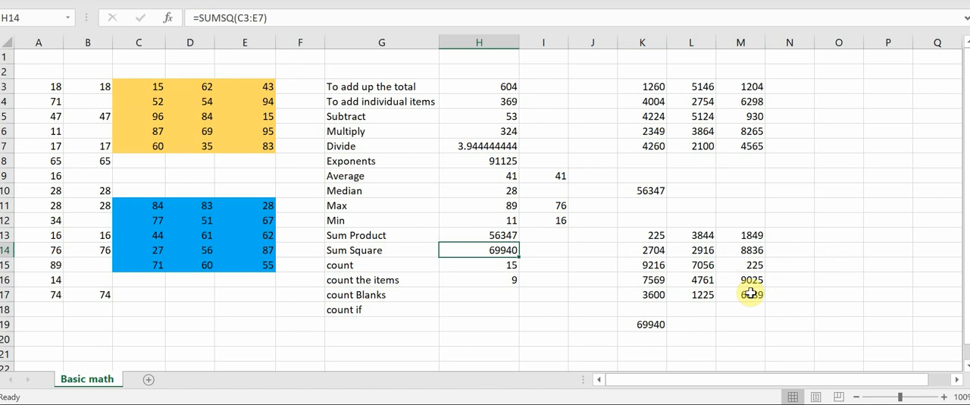
# Count the empty cells of column B's data in H17 with =COUNTBLANK(B3:B17).
pyautogui.press('Down')
pyautogui.press('Down')
pyautogui.press('Down')
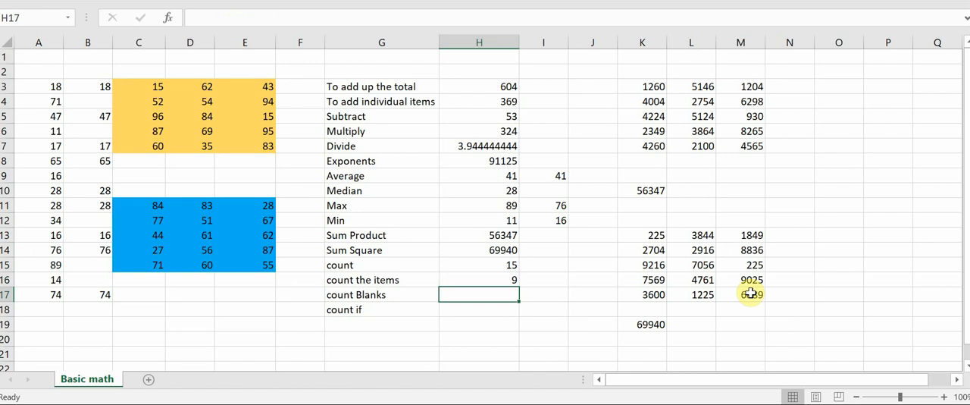
pyautogui.write('=coun')
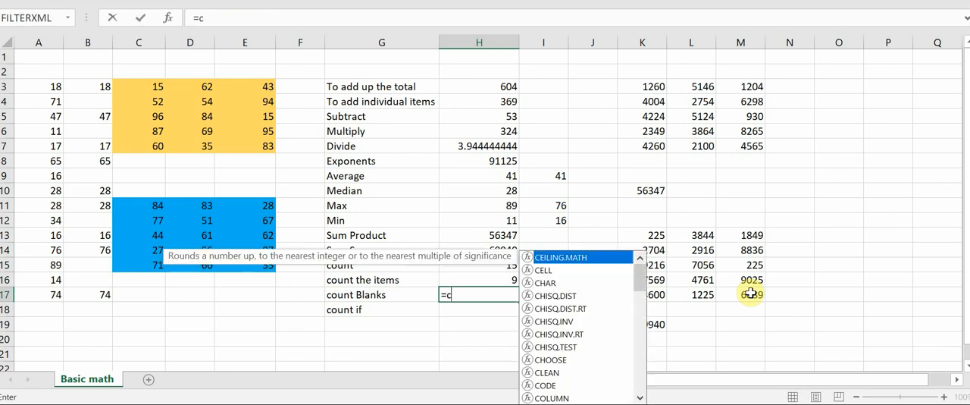
pyautogui.press('Down')
pyautogui.press('Down')
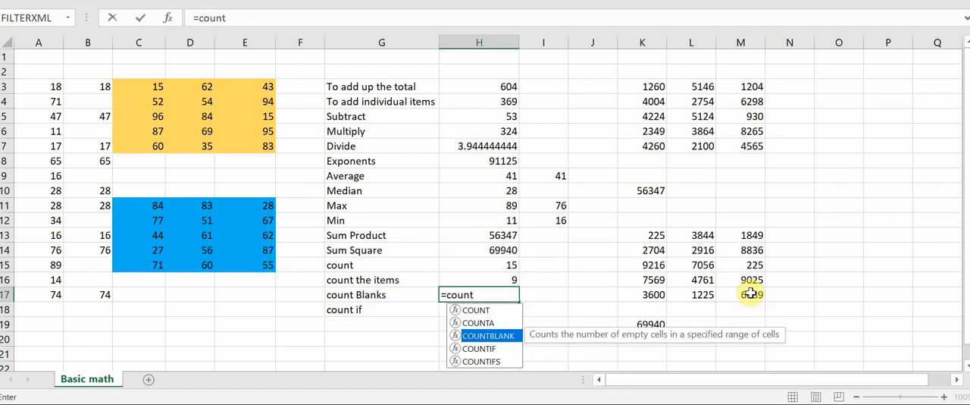
pyautogui.write('t')
pyautogui.press('Tab')
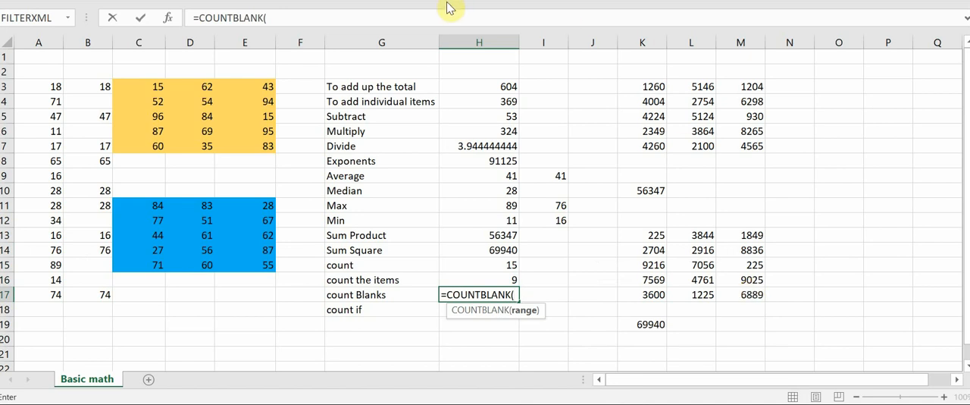
pyautogui.moveTo(98, 84); pyautogui.dragTo(105, 295)
pyautogui.write(')')
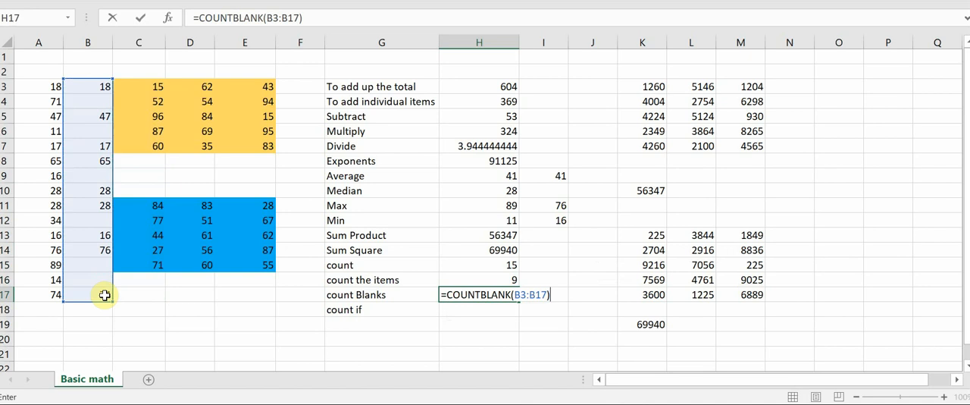
pyautogui.press('Return')
pyautogui.press('Up')
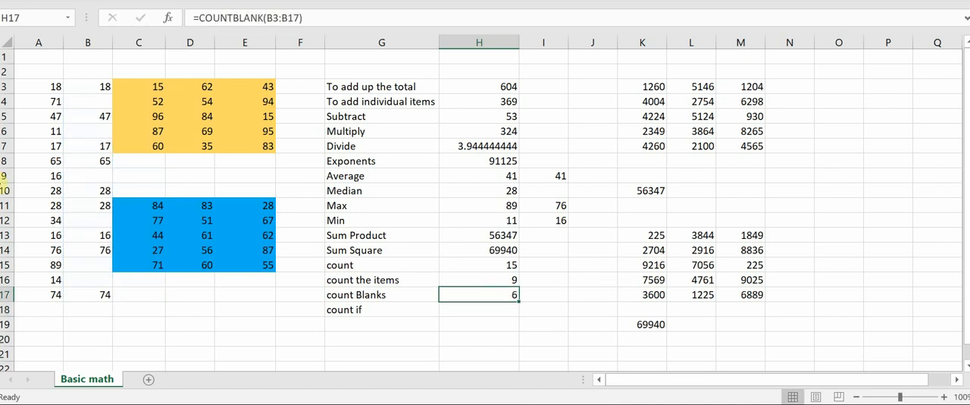
# Go through column B from B4 to B16 and check the blank cells against the count Blanks formula.
pyautogui.click(85, 102)
pyautogui.press('Down')
pyautogui.press('Down')
pyautogui.press('Down')
pyautogui.press('Down')
pyautogui.press('Down')
pyautogui.press('Down')
pyautogui.press('Down')
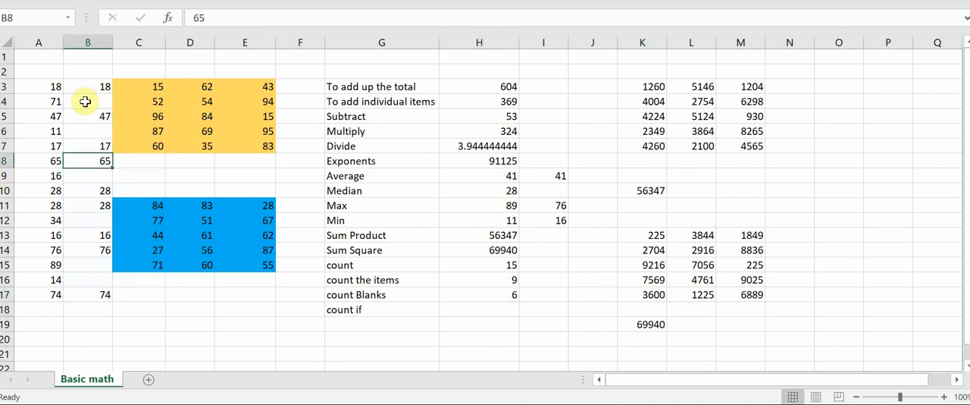
pyautogui.press('Down')
pyautogui.press('Down')
pyautogui.press('Down')
pyautogui.press('Down')
pyautogui.press('Down')
pyautogui.press('Down')
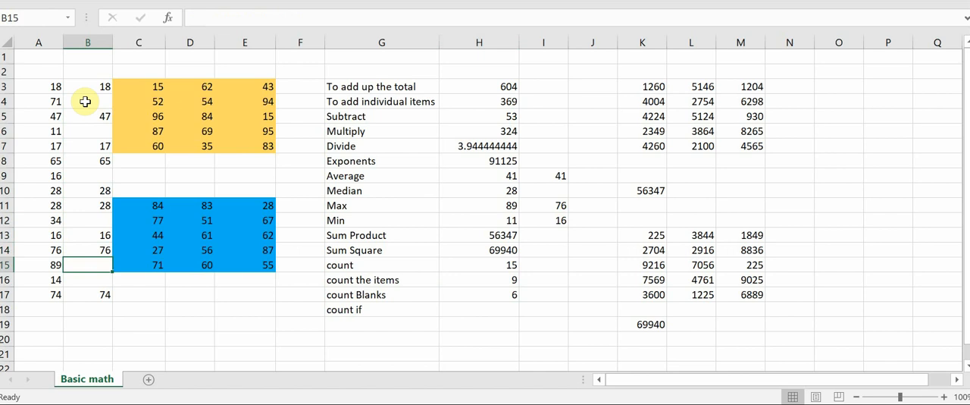
pyautogui.press('Up')
pyautogui.press('Up')
pyautogui.press('Down')
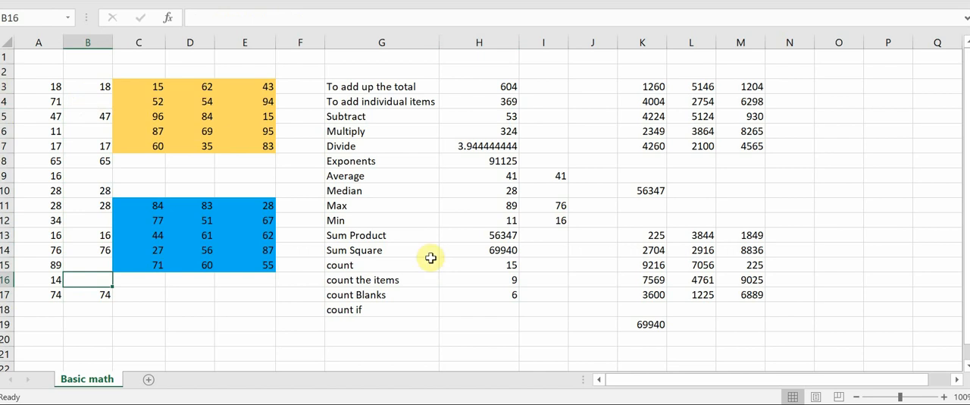
pyautogui.click(477, 311)
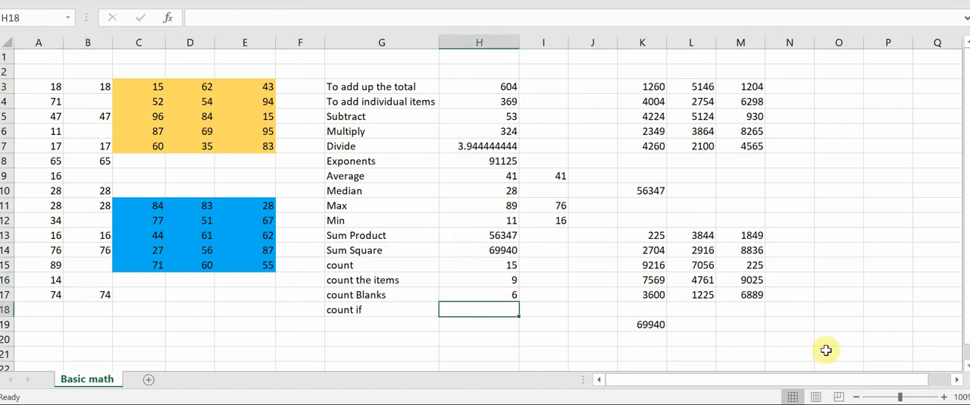
pyautogui.write('=')
pyautogui.press('Escape')
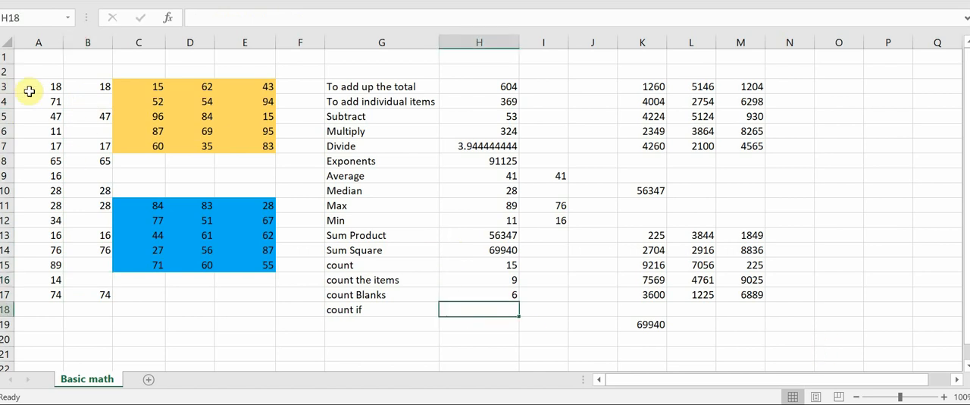
pyautogui.moveTo(29, 91); pyautogui.dragTo(51, 292)
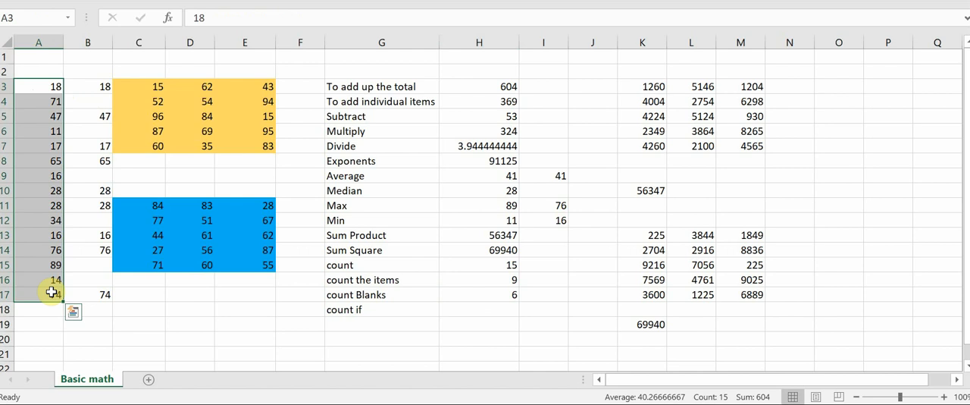
# Count the column A values below 30 in H18 with =COUNTIF(A3:A17,"<30").
pyautogui.click(483, 305)
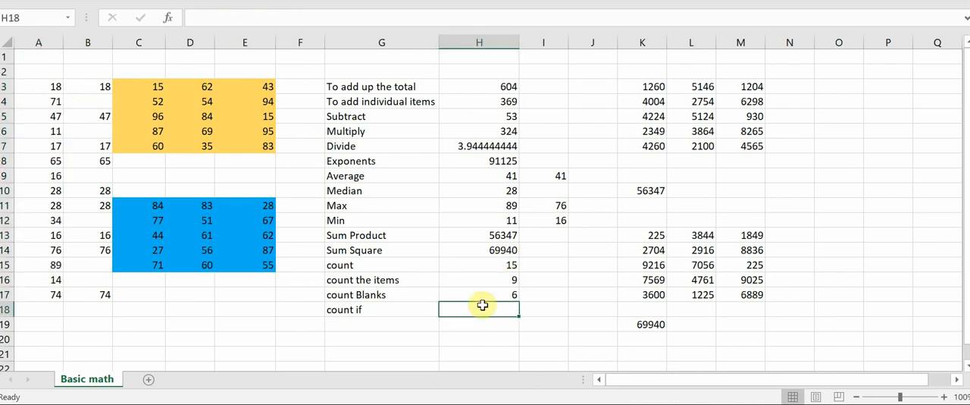
pyautogui.write('=co')
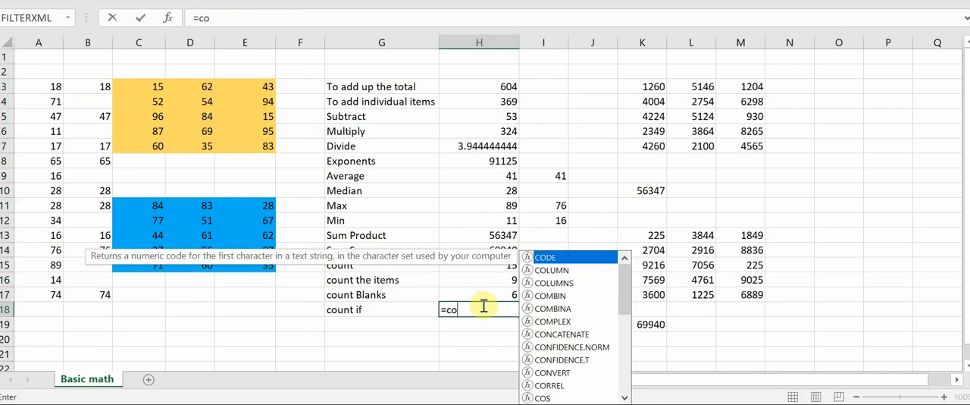
pyautogui.write('untif')
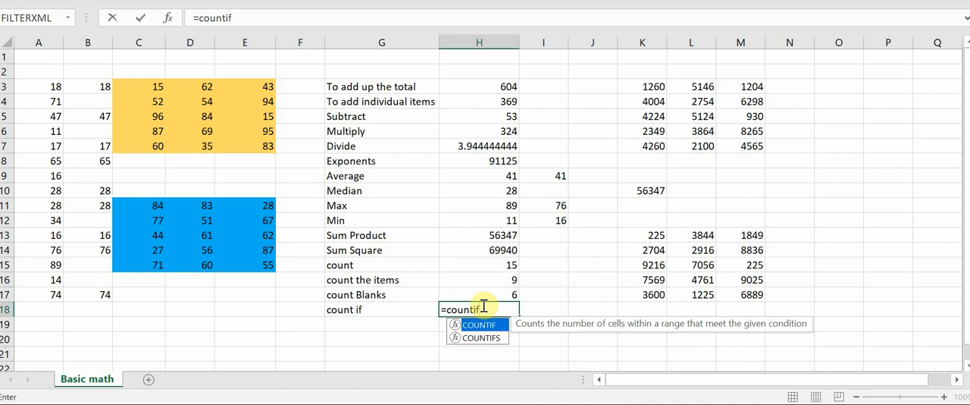
pyautogui.press('Tab')
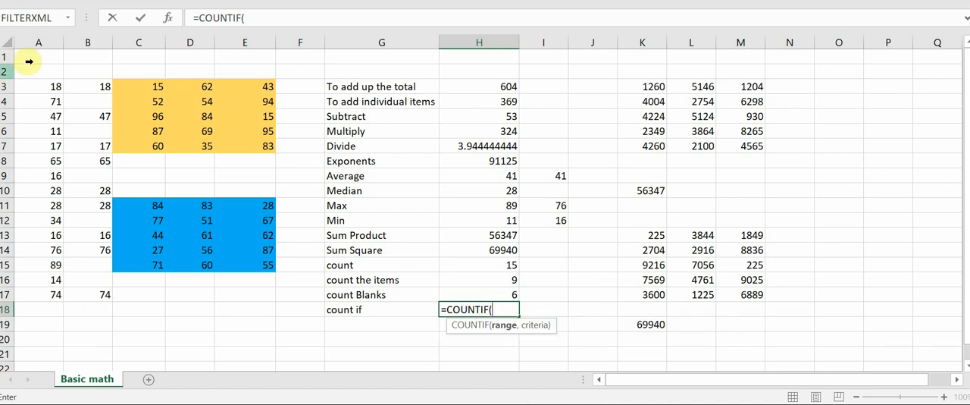
pyautogui.moveTo(52, 87); pyautogui.dragTo(27, 293)
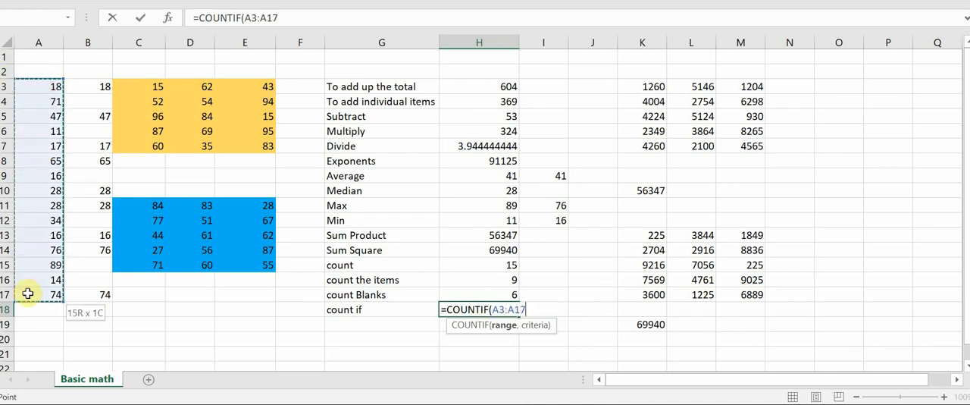
pyautogui.write(',')
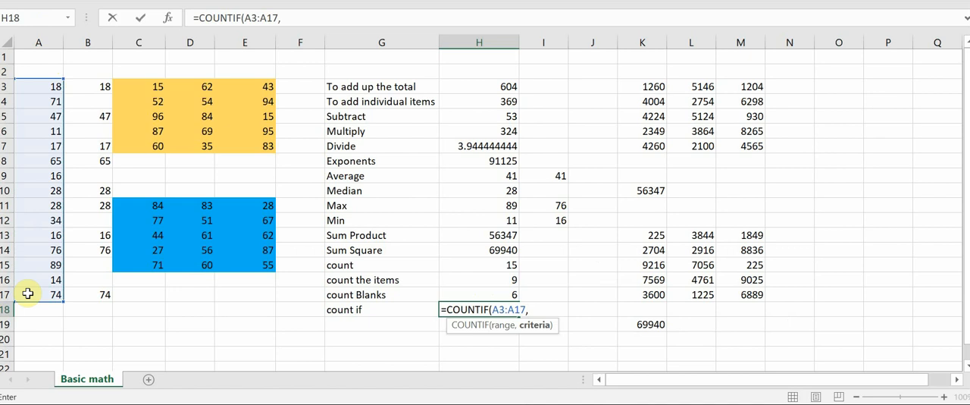
pyautogui.write('"')
pyautogui.write('<30")')
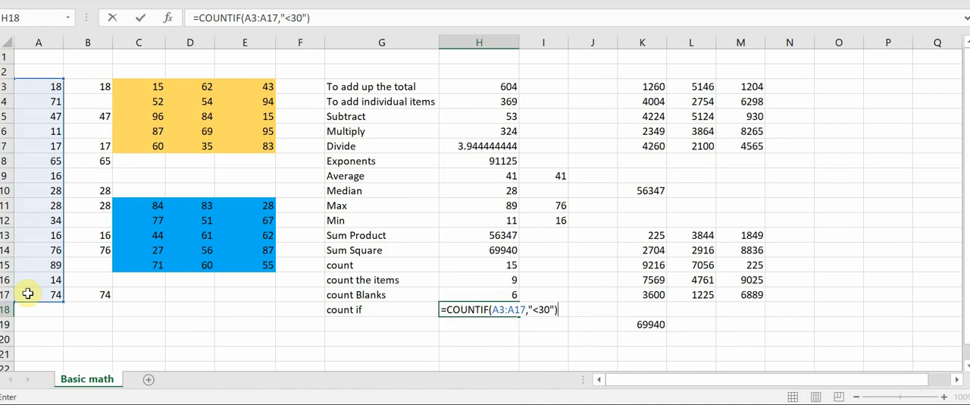
pyautogui.hotkey('ctrl', 'Return')
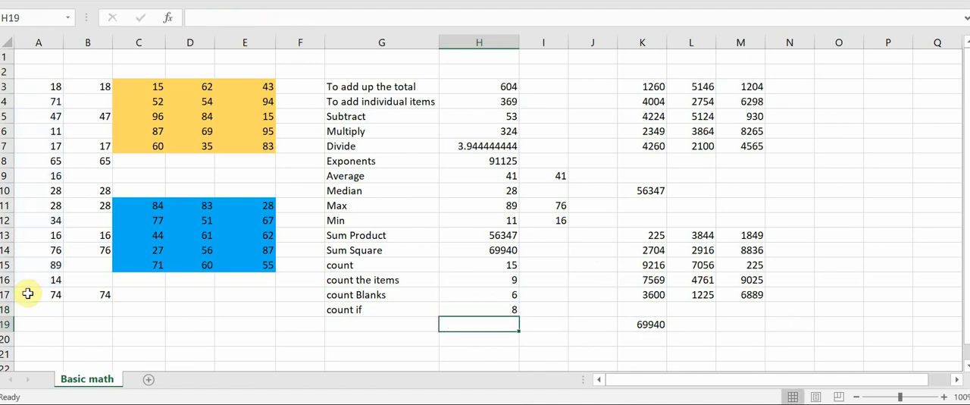
# Go through the column A values from A3 to A16 and check which ones are below 30.
pyautogui.click(47, 86)
pyautogui.press('Down')
pyautogui.press('Down')
pyautogui.press('Down')
pyautogui.press('Down')
pyautogui.press('Down')
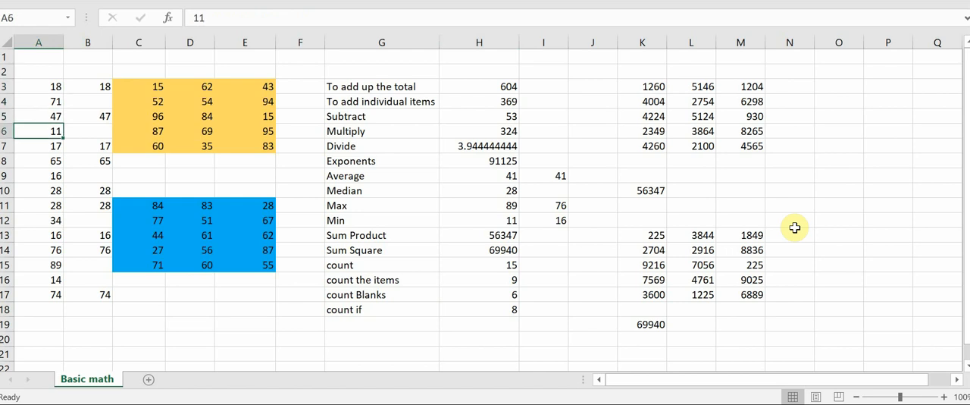
pyautogui.press('Down')
pyautogui.press('Down')
pyautogui.press('Down')
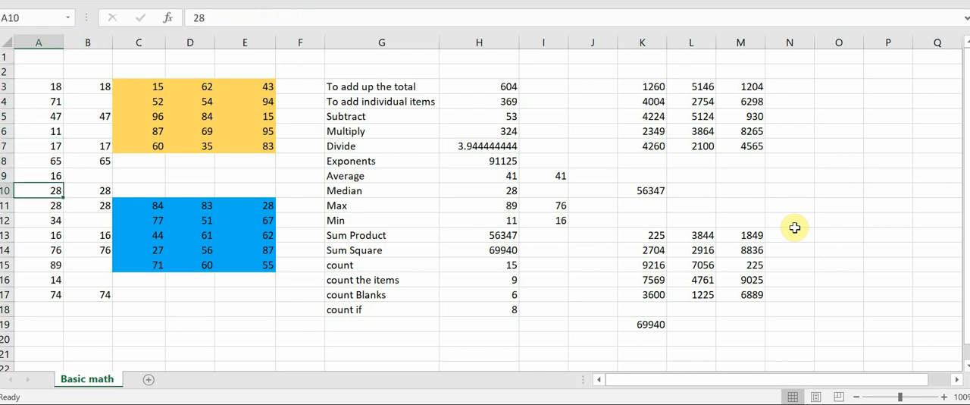
pyautogui.press('Down')
pyautogui.press('Down')
pyautogui.press('Down')
pyautogui.press('Down')
pyautogui.press('Down')
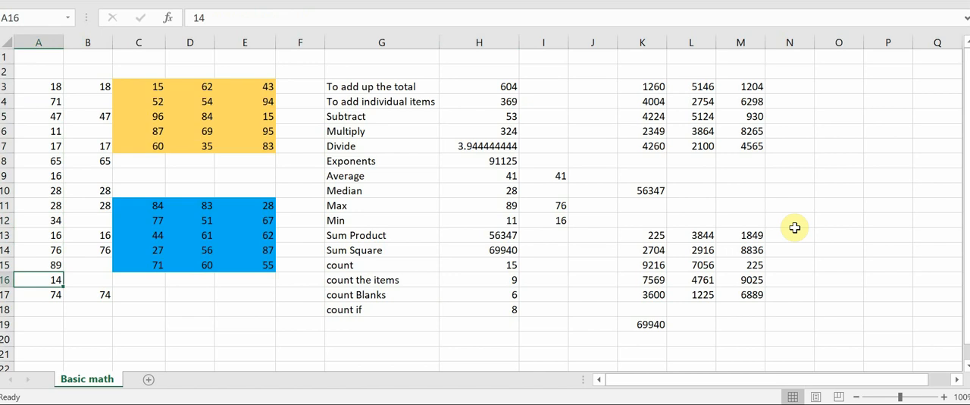
# Change the COUNTIF criterion in H18 to ">30" so it counts the A3:A17 values above 30.
pyautogui.press('Right')
pyautogui.press('Right')
pyautogui.press('Right')
pyautogui.press('Right')
pyautogui.press('Right')
pyautogui.press('Right')
pyautogui.press('Down')
pyautogui.press('Down')
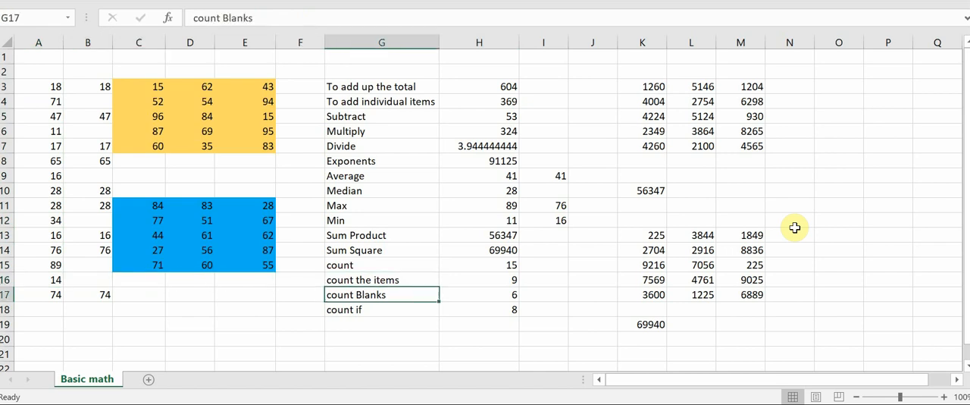
pyautogui.press('Right')
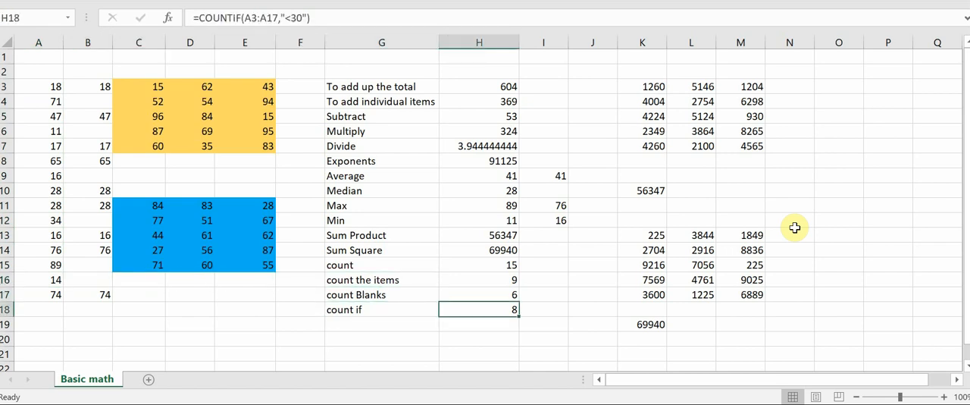
pyautogui.click(285, 18)
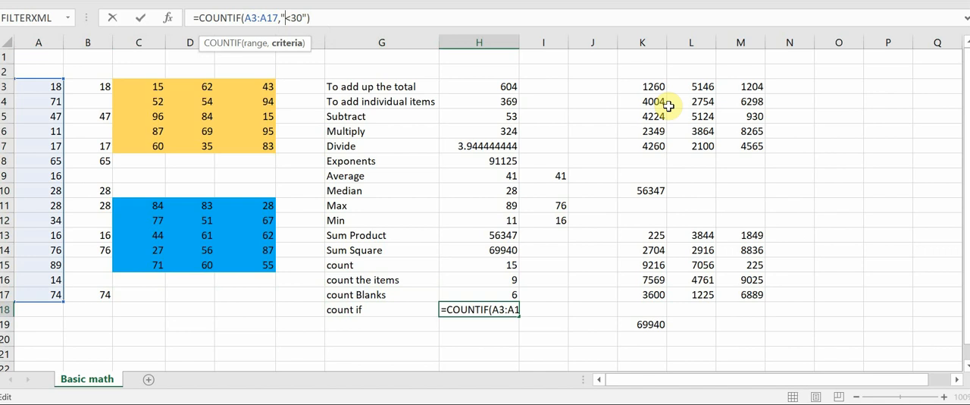
pyautogui.press('Delete')
pyautogui.write('>')
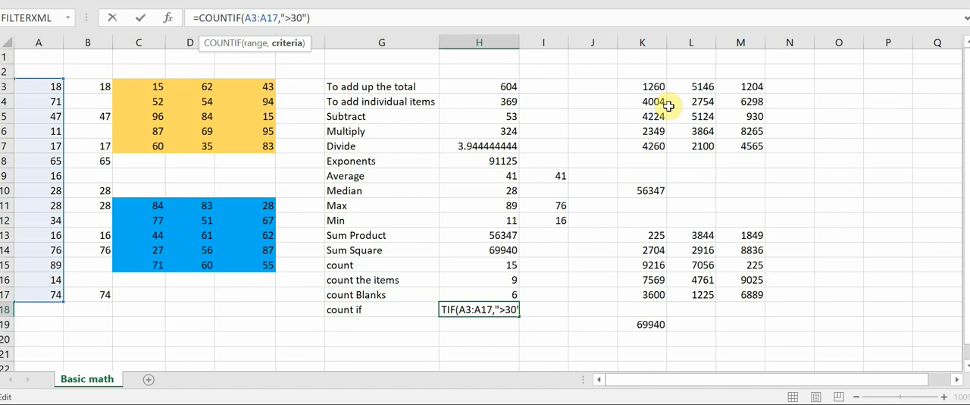
pyautogui.hotkey('ctrl', 'Return')
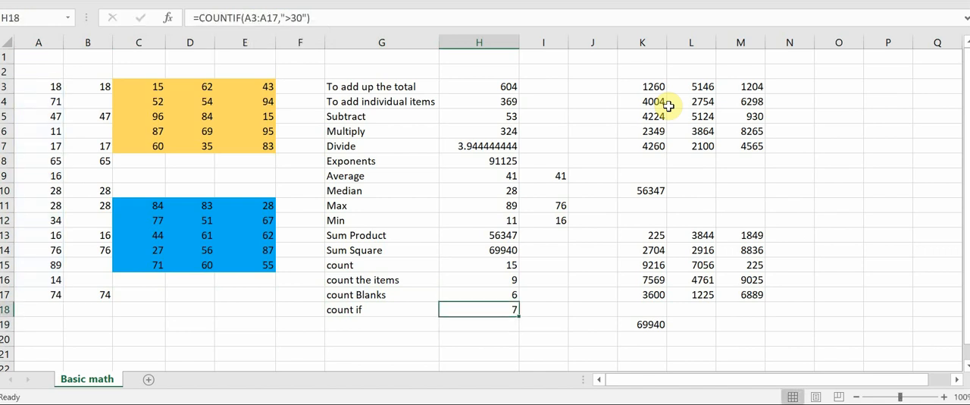
# Go through the column A values from A3 to A17 and check which ones are above 30.
pyautogui.click(54, 85)
pyautogui.press('Down')
pyautogui.press('Down')
pyautogui.press('Down')
pyautogui.press('Down')
pyautogui.press('Down')
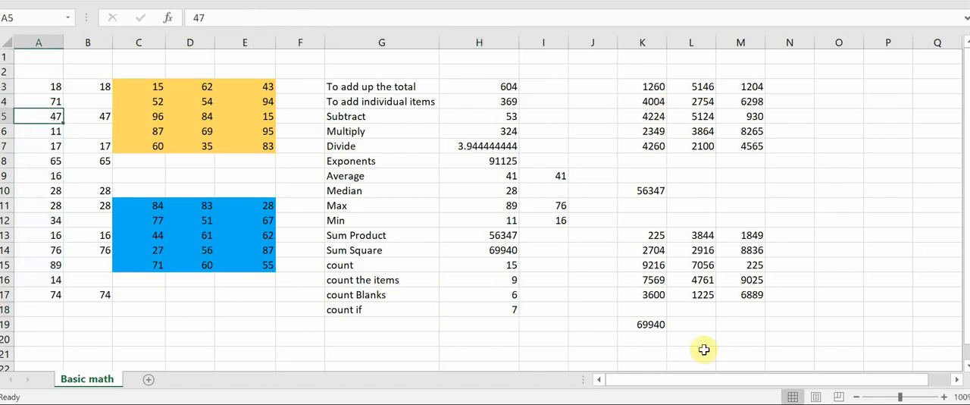
pyautogui.press('Down')
pyautogui.press('Down')
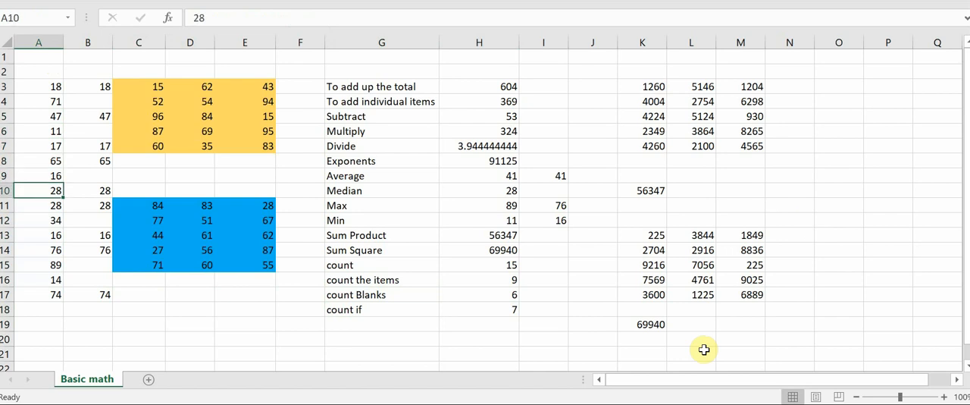
pyautogui.press('Down')
pyautogui.press('Down')
pyautogui.press('Down')
pyautogui.press('Down')
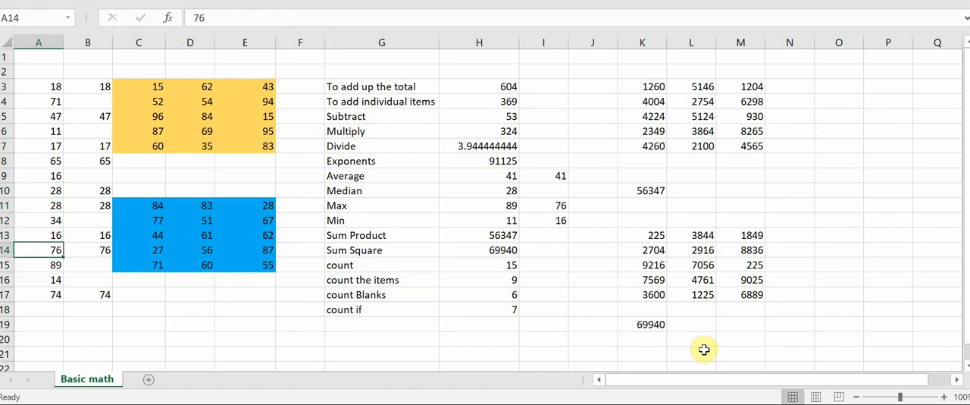
pyautogui.press('Down')
pyautogui.press('Down')
pyautogui.press('Down')
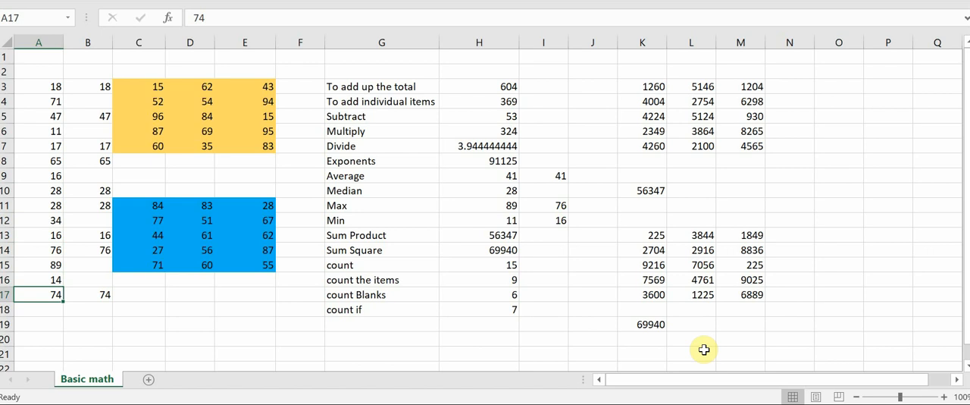
pyautogui.moveTo(661, 404)
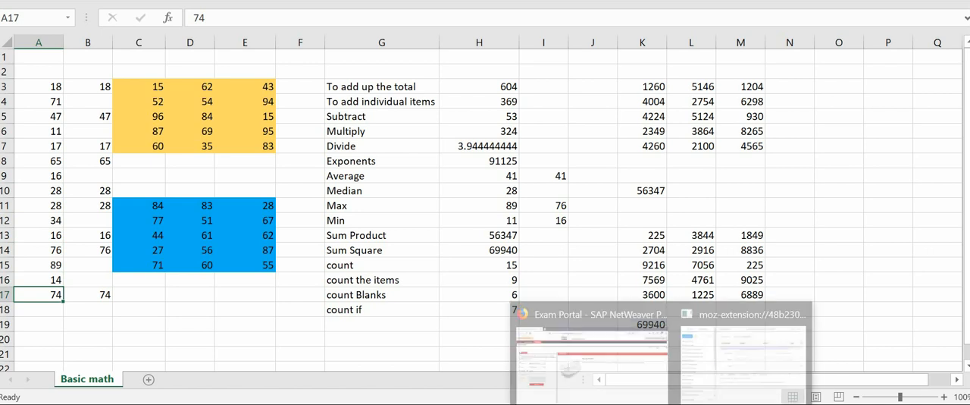